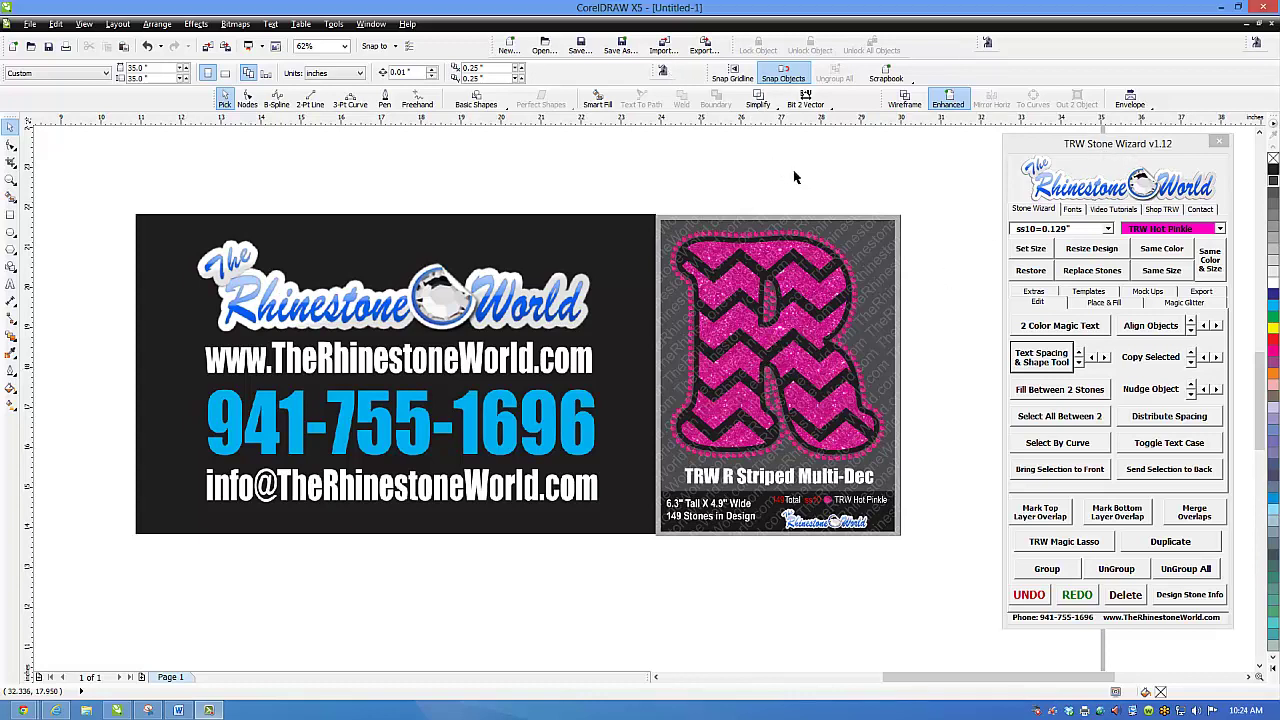
Select the Rhinestone World banner and the striped R design image, and delete both
{"action": "left_click_drag", "start_coordinate": [933, 191], "coordinate": [633, 567]}
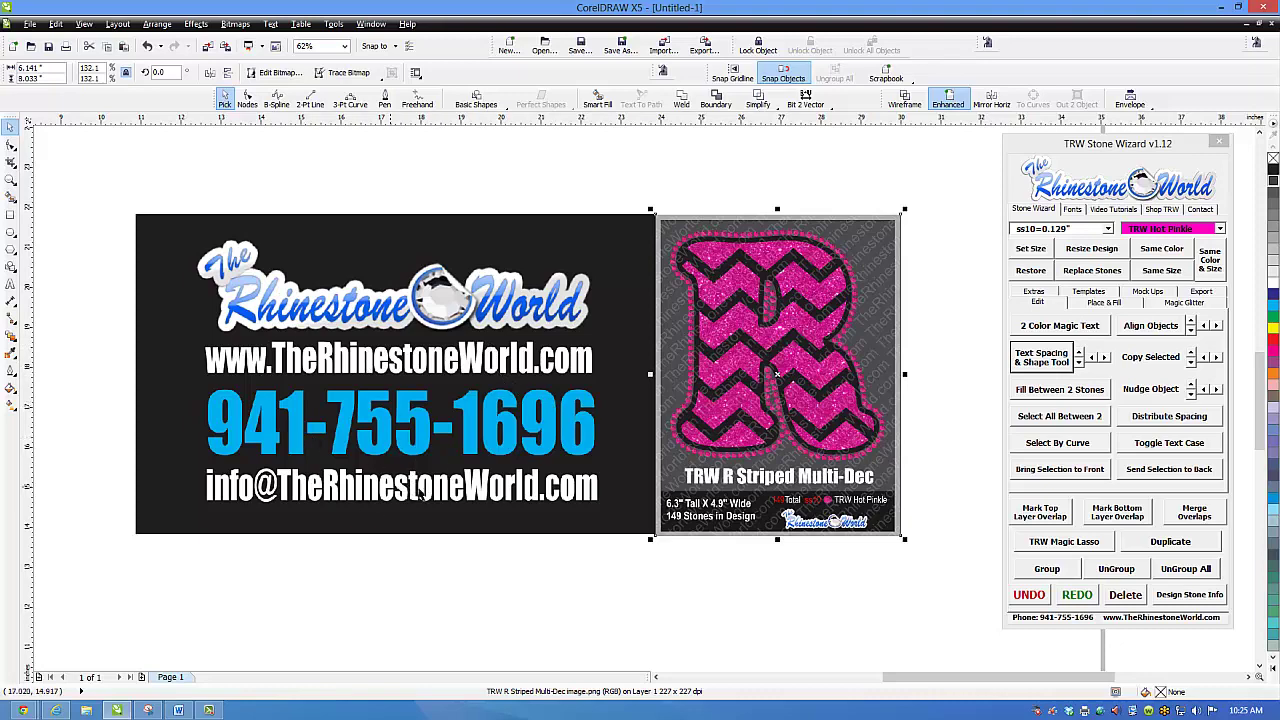
{"action": "left_click_drag", "start_coordinate": [942, 192], "coordinate": [107, 613]}
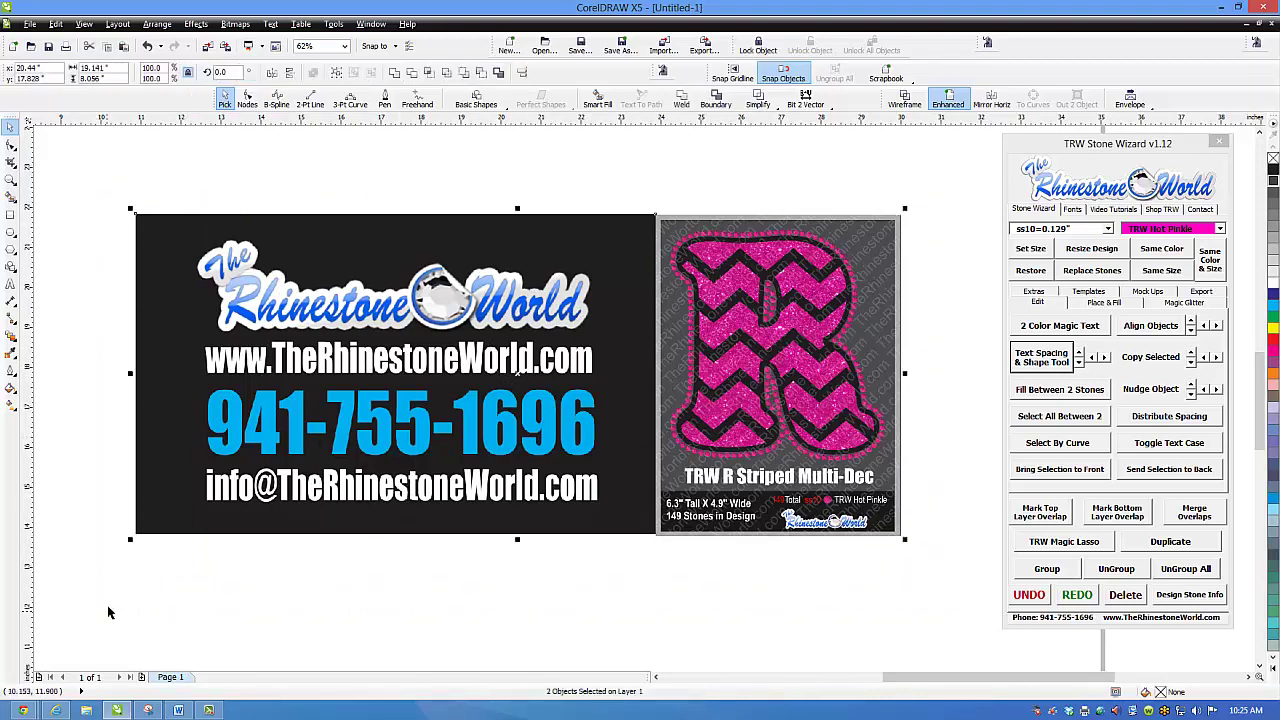
{"action": "key", "text": "Delete"}
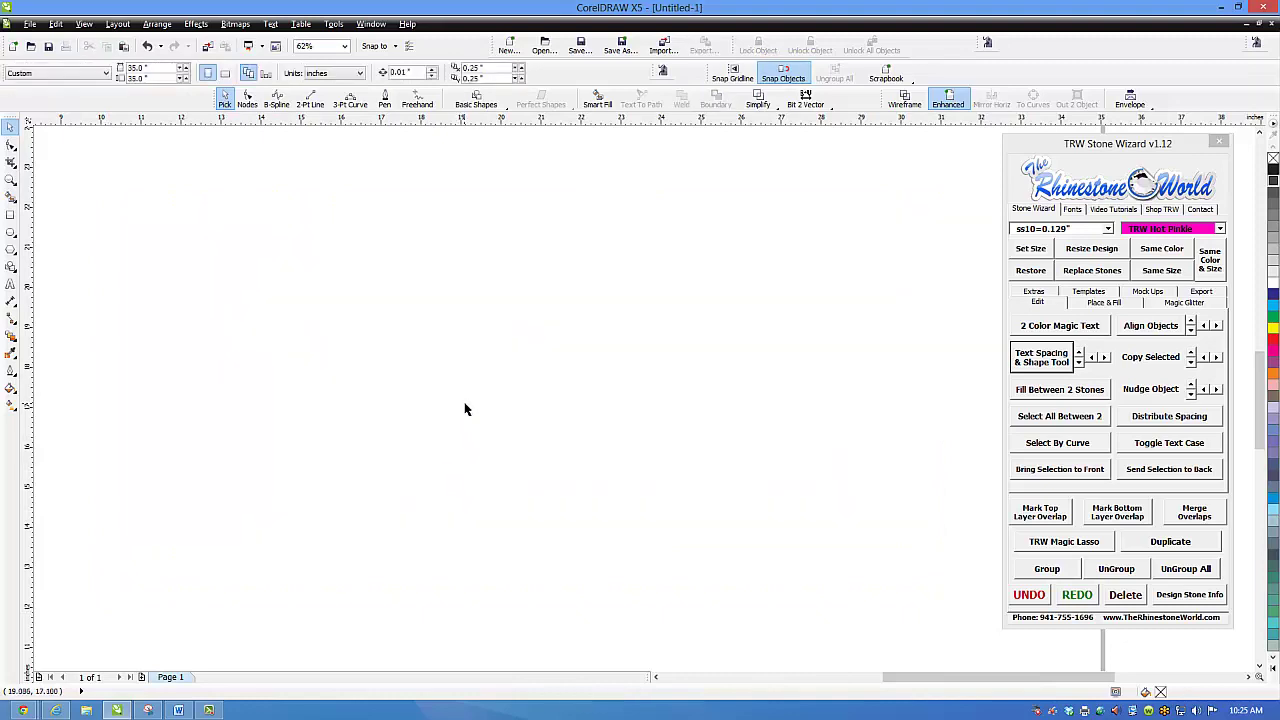
Add the letter S as artistic text on the page and enlarge it to about 6.8 by 8.2 inches
{"action": "scroll", "coordinate": [464, 410], "scroll_direction": "down", "scroll_amount": 5}
{"action": "scroll", "coordinate": [351, 432], "scroll_direction": "up", "scroll_amount": 2}
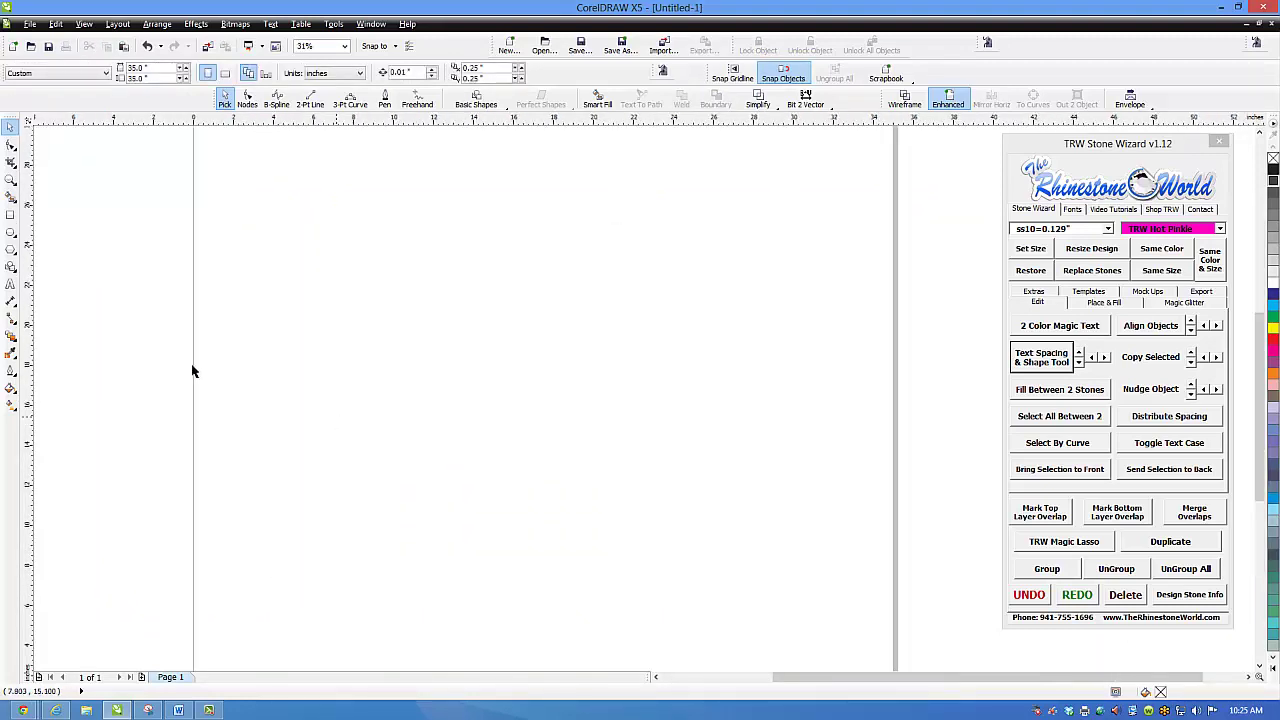
{"action": "left_click", "coordinate": [11, 284]}
{"action": "left_click", "coordinate": [555, 332]}
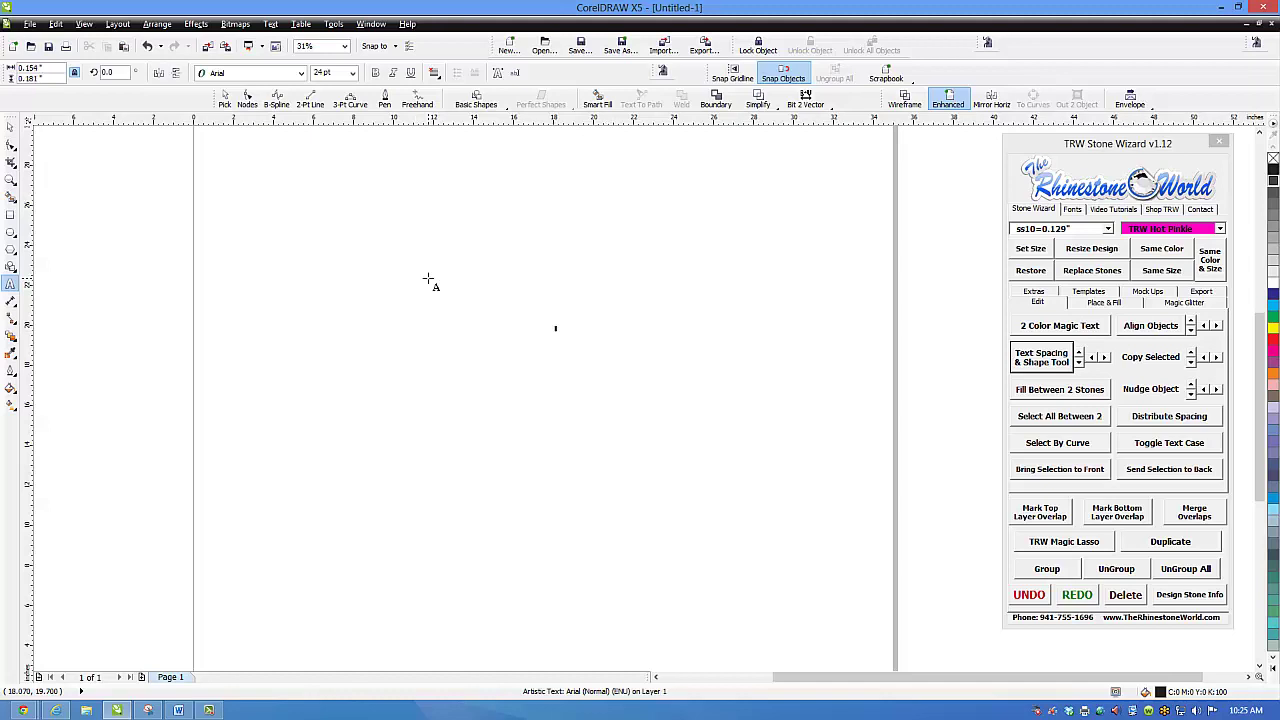
{"action": "left_click", "coordinate": [11, 126]}
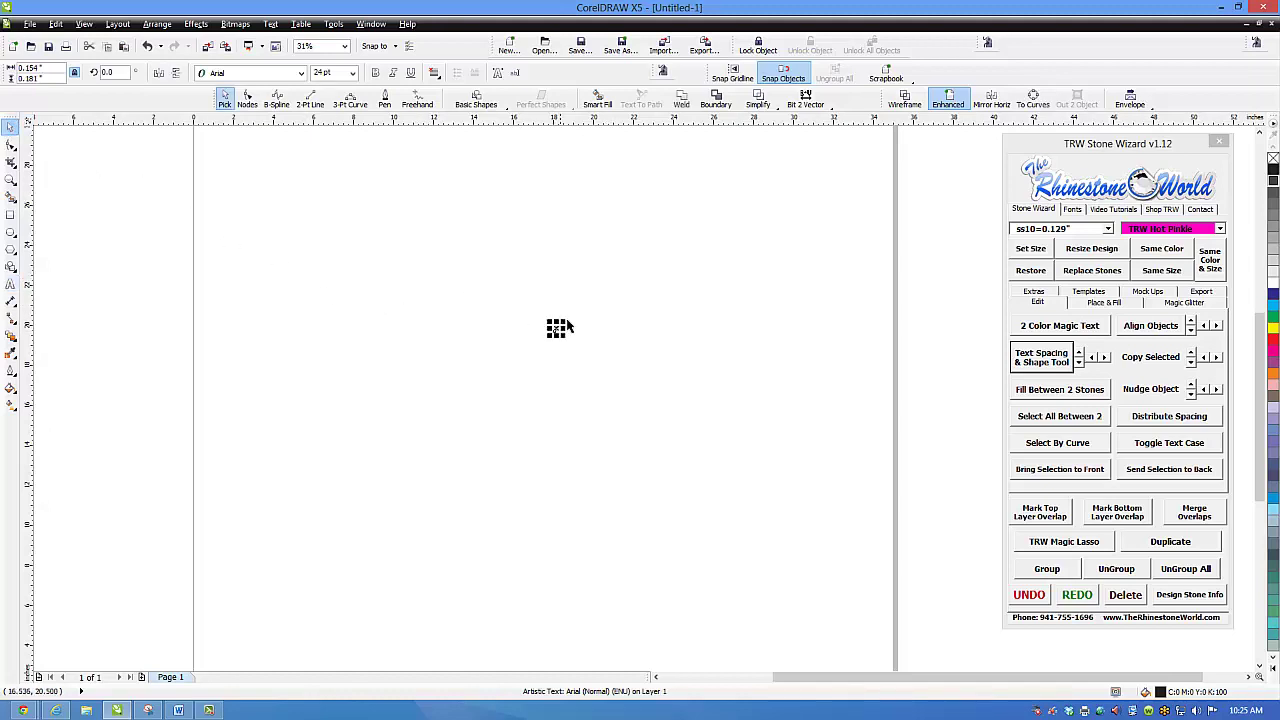
{"action": "left_click_drag", "start_coordinate": [566, 320], "coordinate": [702, 166]}
{"action": "left_click_drag", "start_coordinate": [690, 288], "coordinate": [649, 374]}
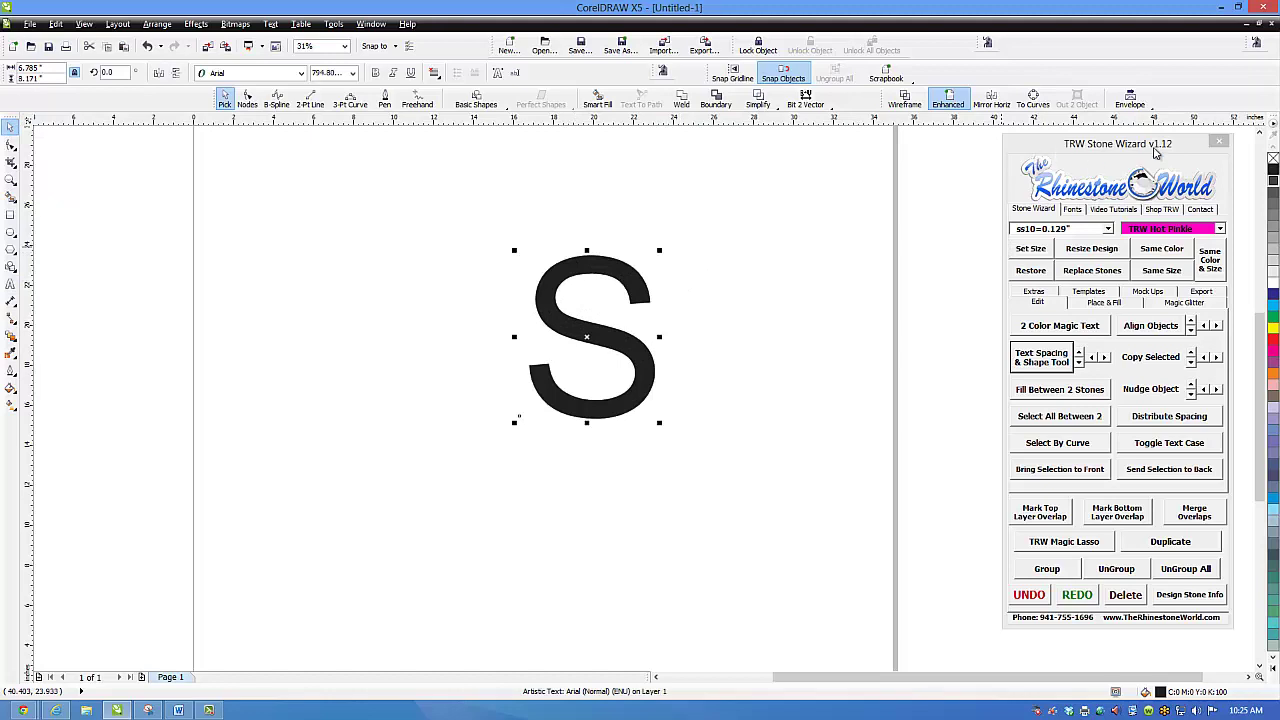
Find the trw fonts in the Stone Wizard and apply TRW Striped Bold HTV NB to the S
{"action": "left_click", "coordinate": [1073, 210]}
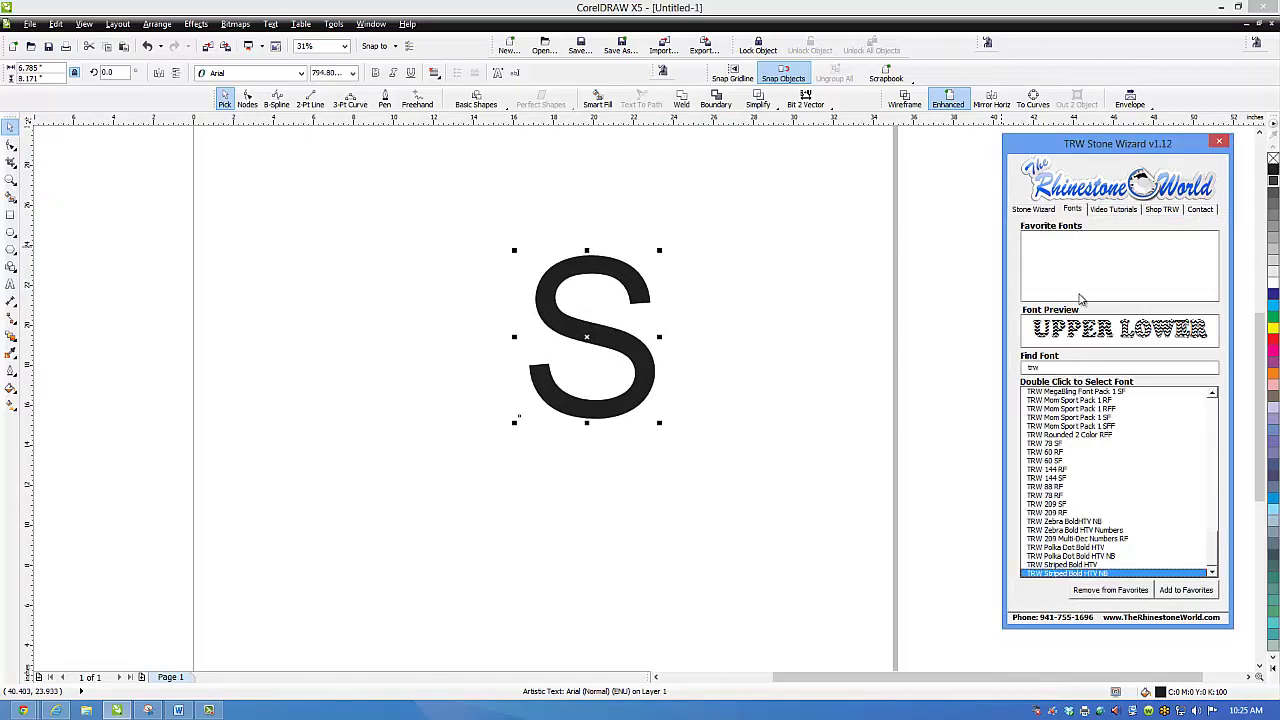
{"action": "type", "text": "trw"}
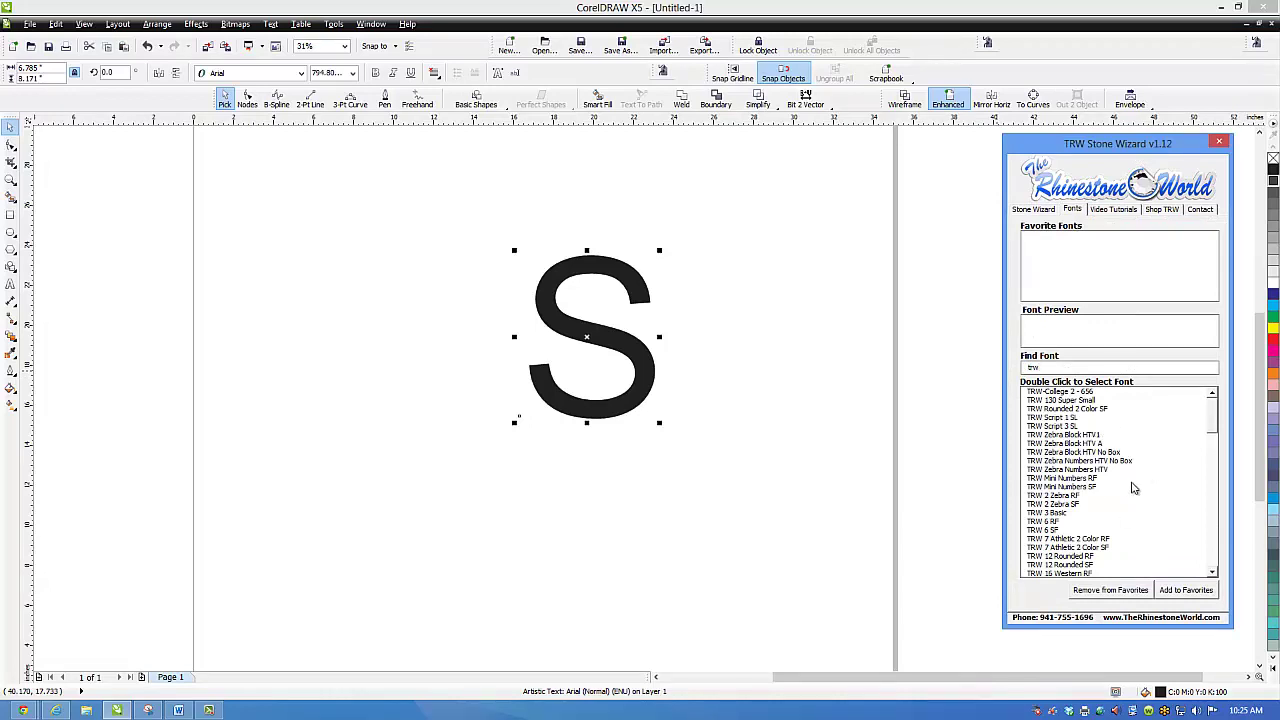
{"action": "left_click_drag", "start_coordinate": [1215, 427], "coordinate": [1213, 570]}
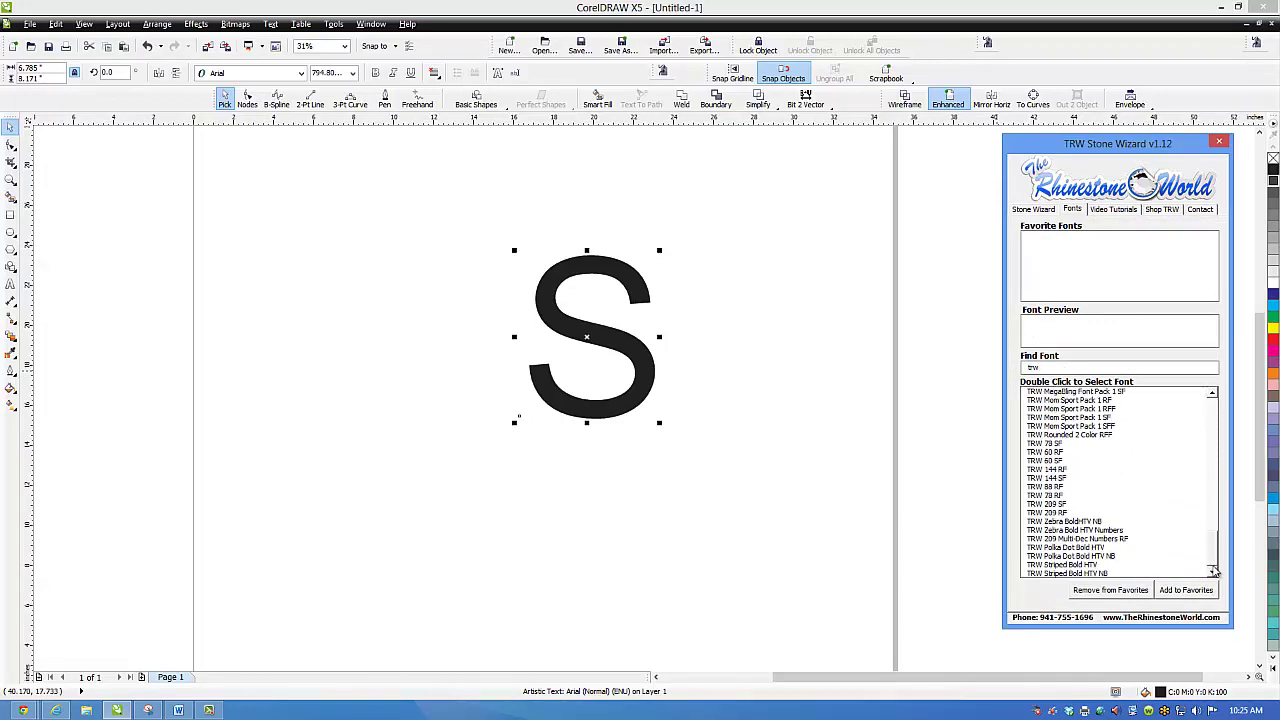
{"action": "double_click", "coordinate": [1080, 573]}
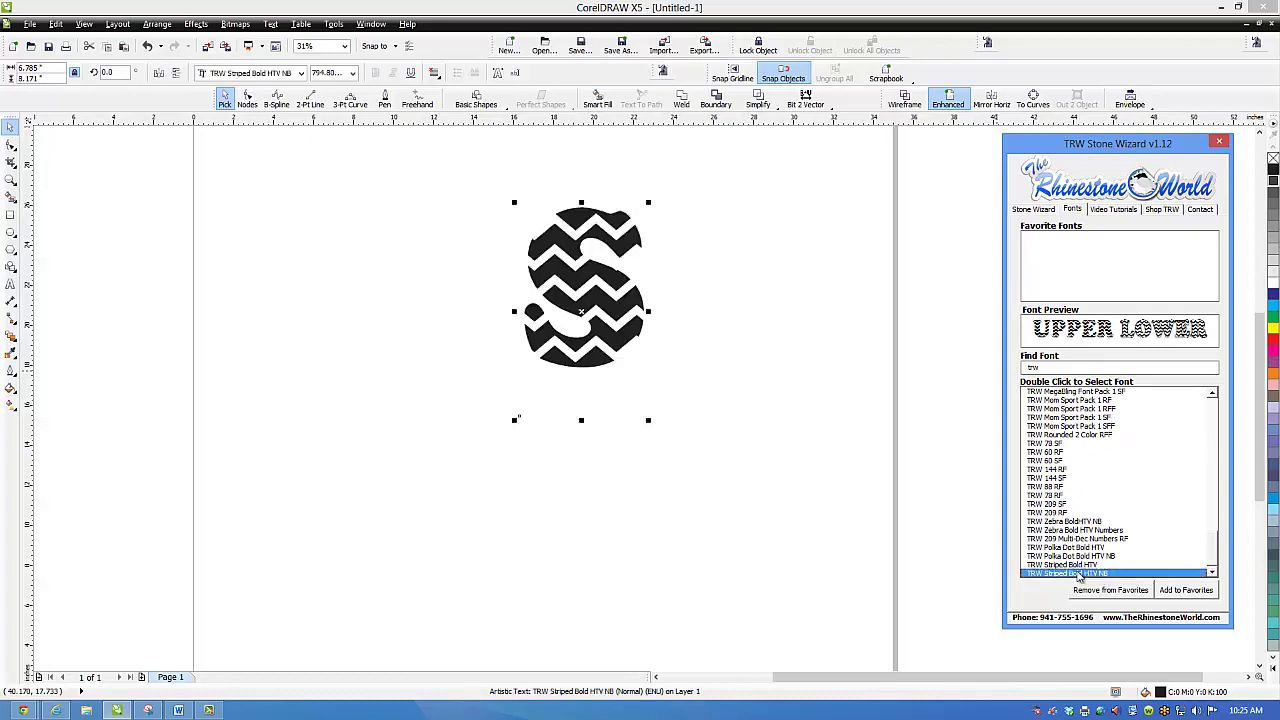
Enlarge the striped S to about 7.9 inches wide, move it lower on the page, and apply 2 Color Magic Text
{"action": "left_click_drag", "start_coordinate": [648, 202], "coordinate": [681, 147]}
{"action": "left_click_drag", "start_coordinate": [669, 276], "coordinate": [655, 385]}
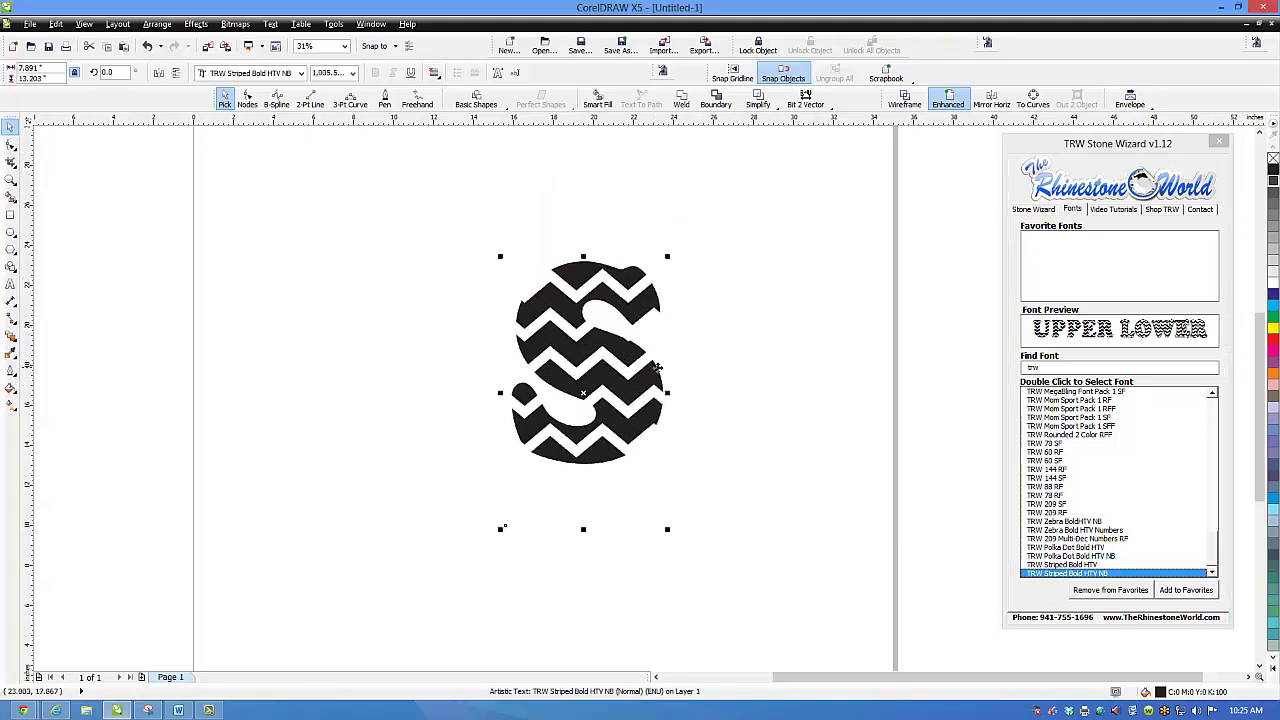
{"action": "left_click", "coordinate": [1034, 210]}
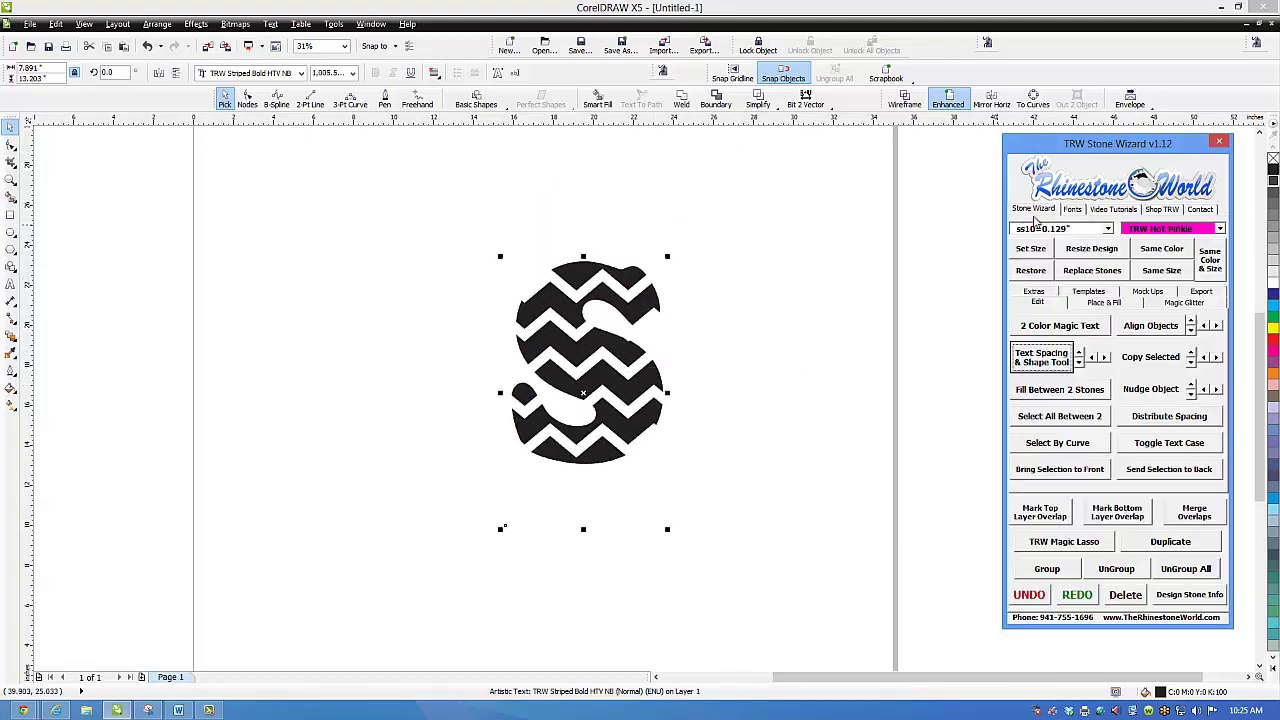
{"action": "left_click", "coordinate": [1050, 330]}
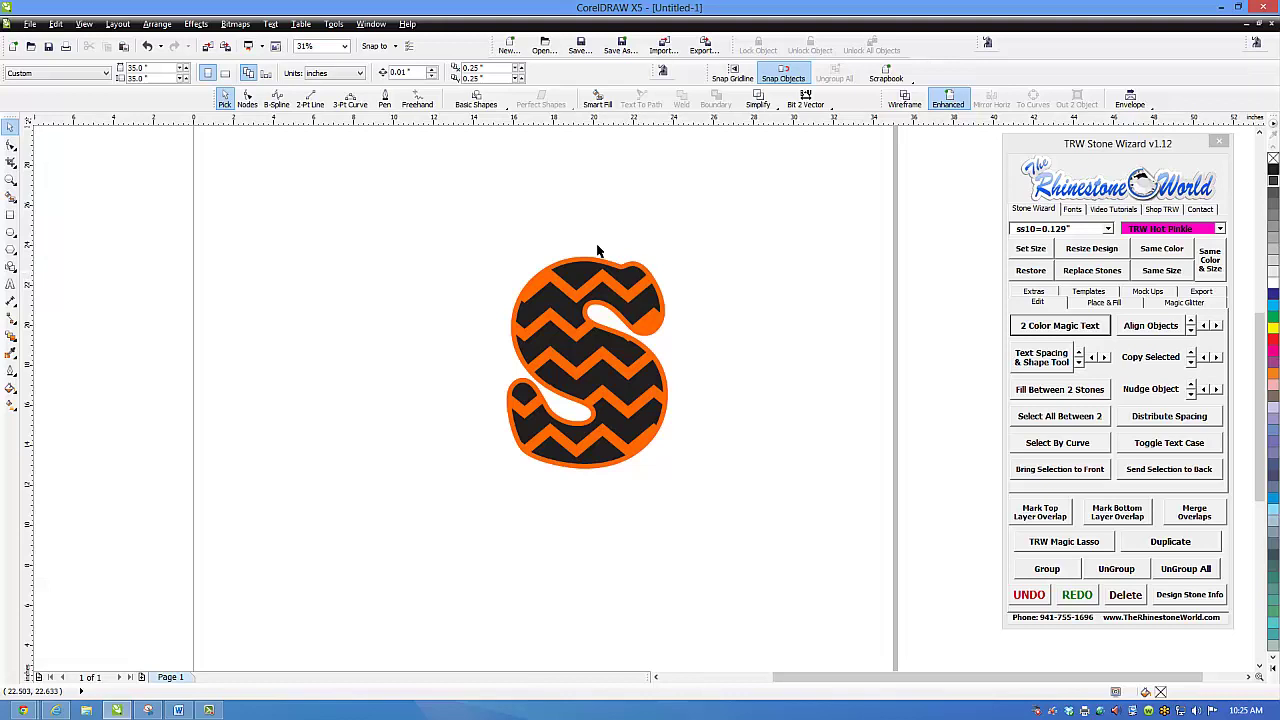
Examine the overlap between the S's orange and black layers up close in Wireframe view, and return to Enhanced view
{"action": "scroll", "coordinate": [588, 267], "scroll_direction": "up", "scroll_amount": 2}
{"action": "scroll", "coordinate": [584, 263], "scroll_direction": "up", "scroll_amount": 1}
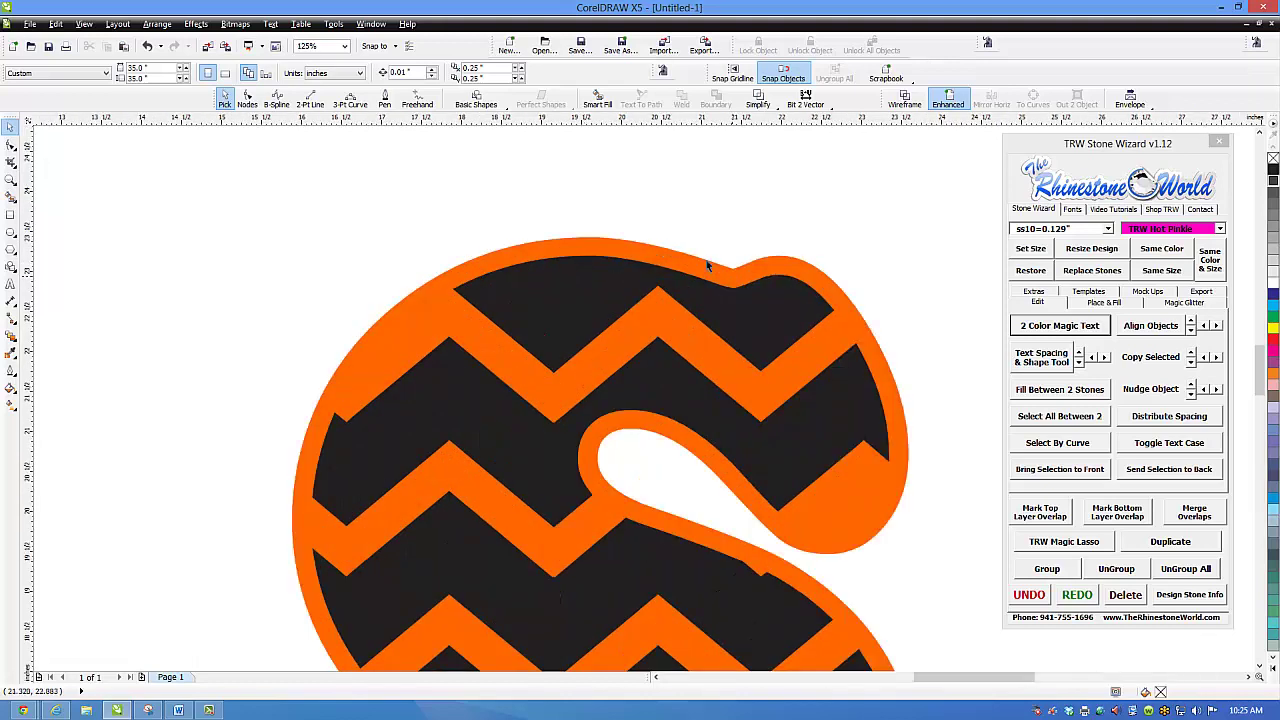
{"action": "scroll", "coordinate": [644, 293], "scroll_direction": "up", "scroll_amount": 1}
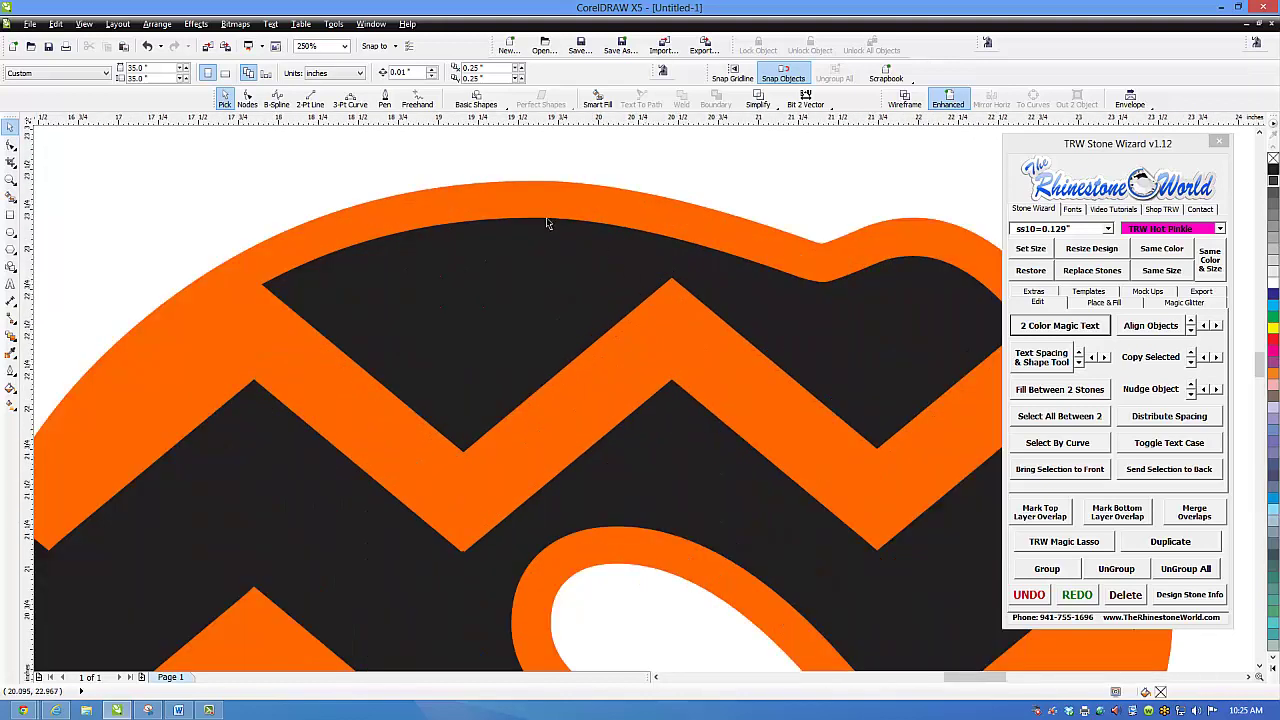
{"action": "left_click", "coordinate": [84, 24]}
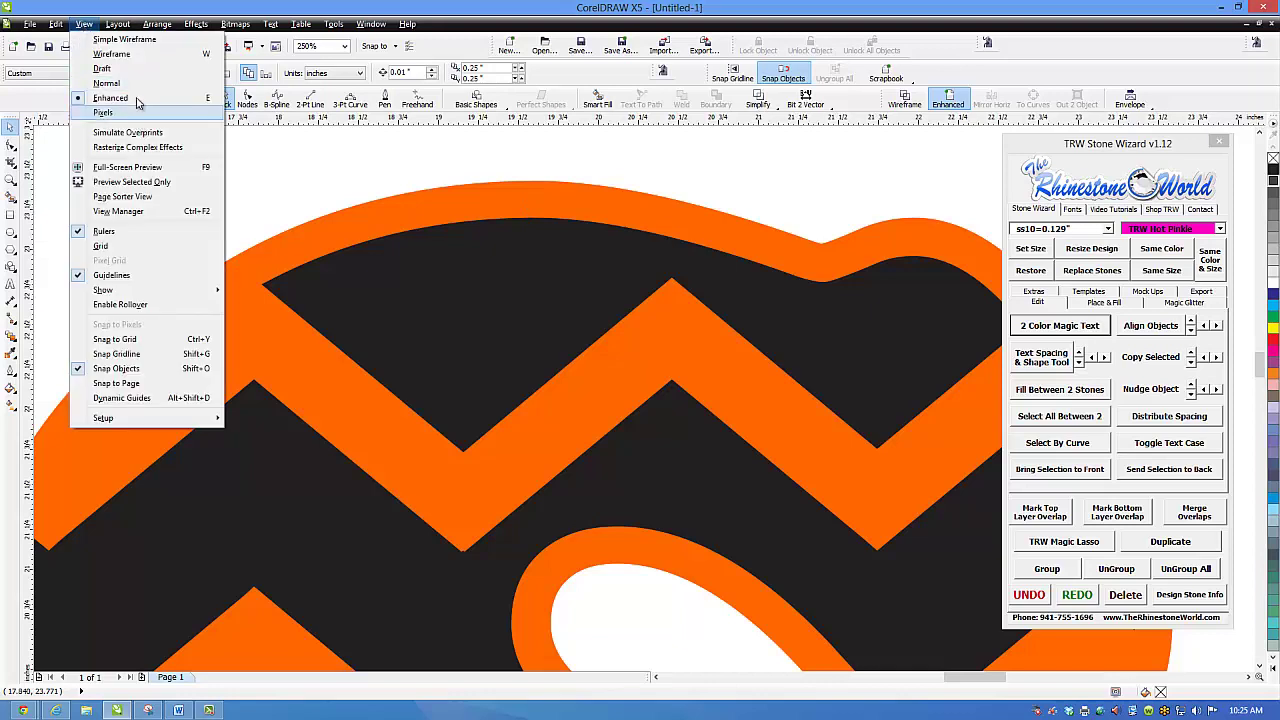
{"action": "left_click", "coordinate": [137, 56]}
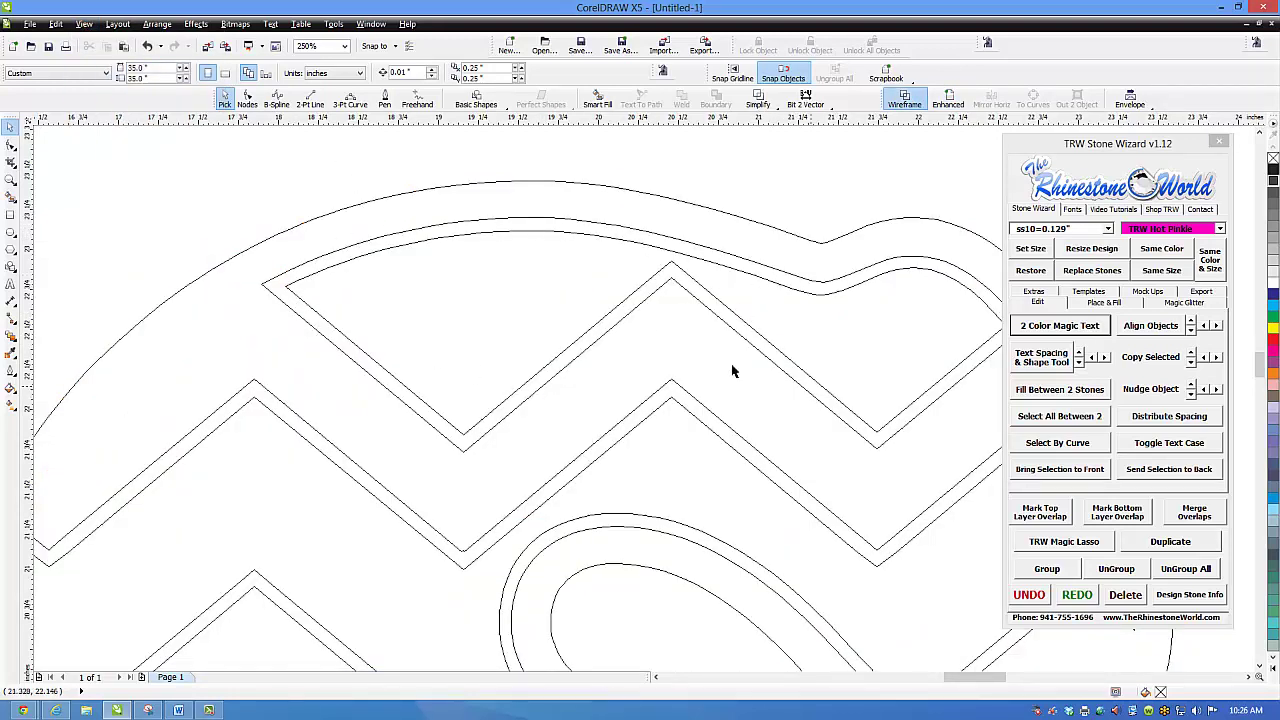
{"action": "scroll", "coordinate": [571, 343], "scroll_direction": "down", "scroll_amount": 1}
{"action": "scroll", "coordinate": [578, 335], "scroll_direction": "down", "scroll_amount": 1}
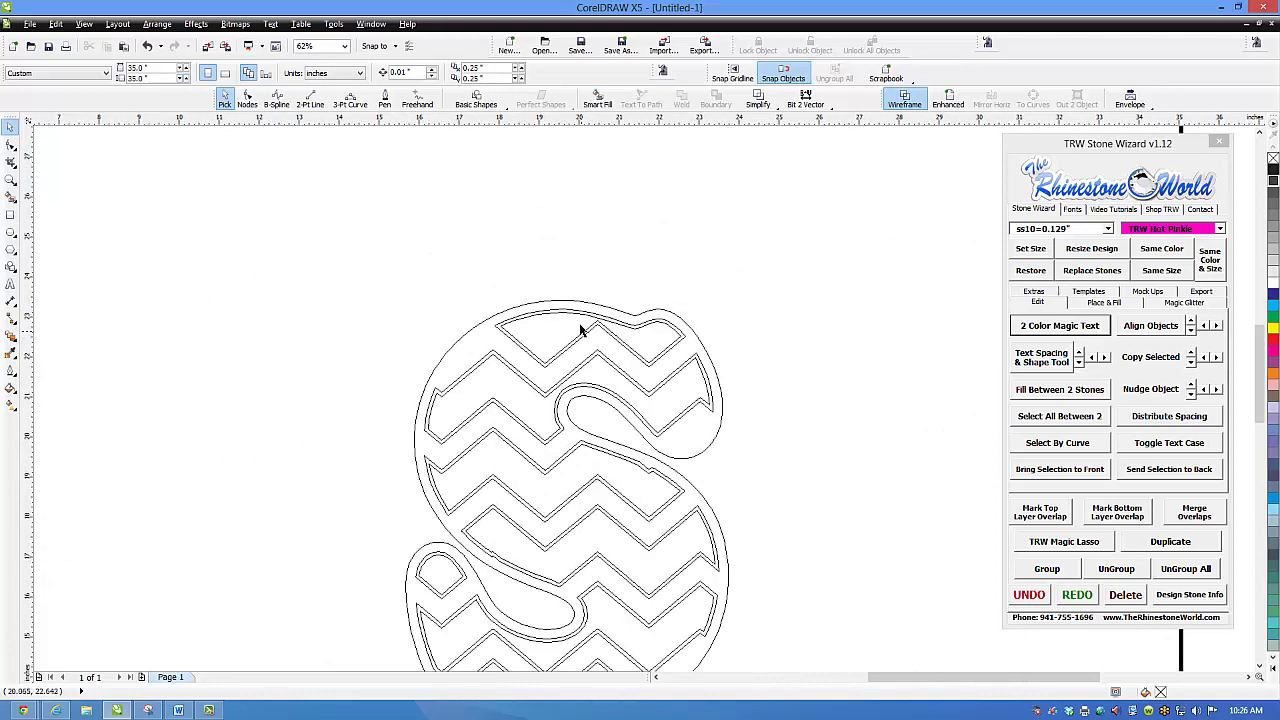
{"action": "left_click", "coordinate": [84, 24]}
{"action": "left_click", "coordinate": [110, 97]}
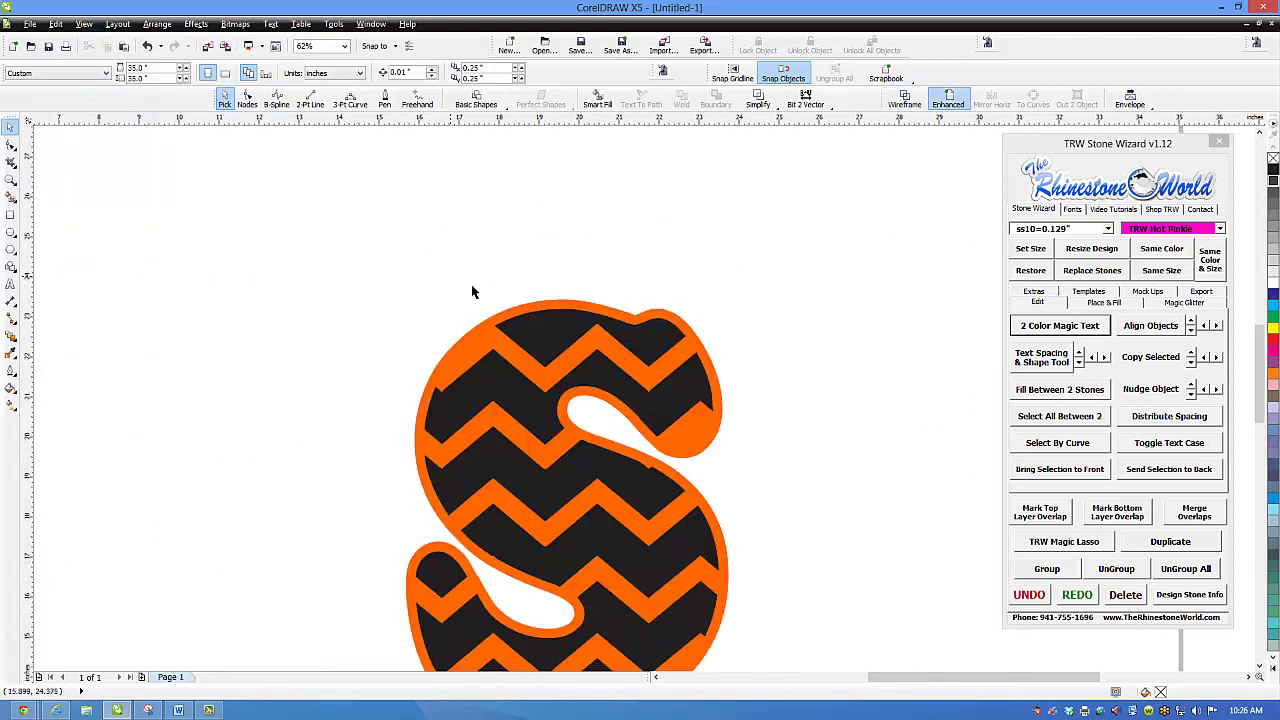
{"action": "scroll", "coordinate": [473, 291], "scroll_direction": "down", "scroll_amount": 1}
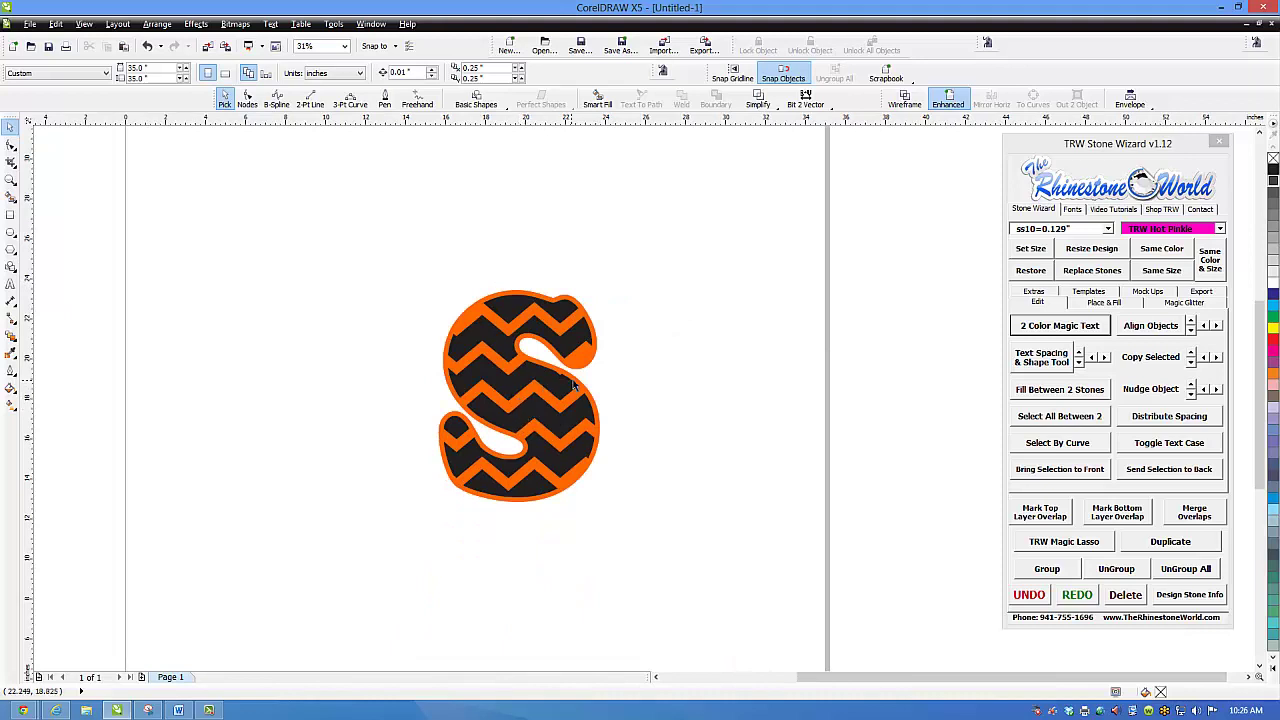
{"action": "scroll", "coordinate": [573, 390], "scroll_direction": "up", "scroll_amount": 1}
{"action": "scroll", "coordinate": [573, 390], "scroll_direction": "down", "scroll_amount": 1}
Convert both the orange and black layers of the S to curves
{"action": "left_click_drag", "start_coordinate": [651, 249], "coordinate": [354, 566]}
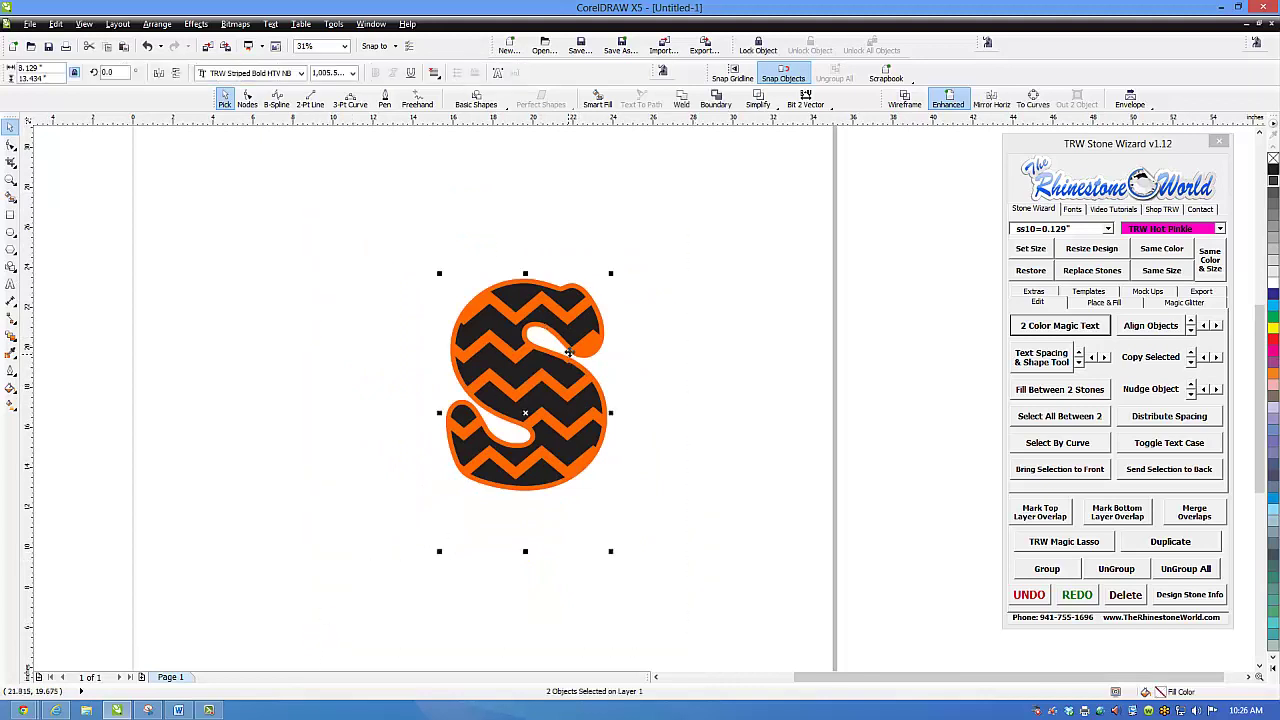
{"action": "left_click", "coordinate": [157, 24]}
{"action": "left_click", "coordinate": [208, 263]}
{"action": "left_click", "coordinate": [371, 374]}
Set the height of the two-layer S to 6.2 inches with its proportions locked
{"action": "left_click_drag", "start_coordinate": [656, 245], "coordinate": [330, 553]}
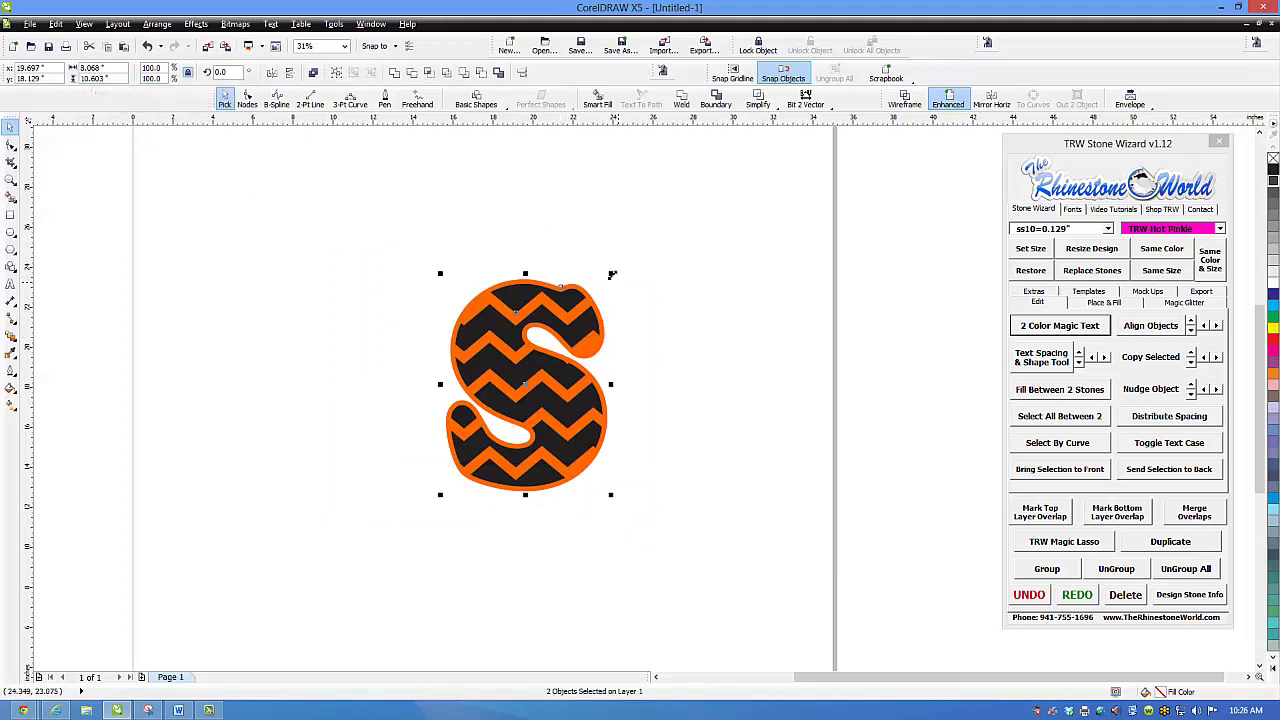
{"action": "left_click", "coordinate": [187, 74]}
{"action": "left_click", "coordinate": [95, 78]}
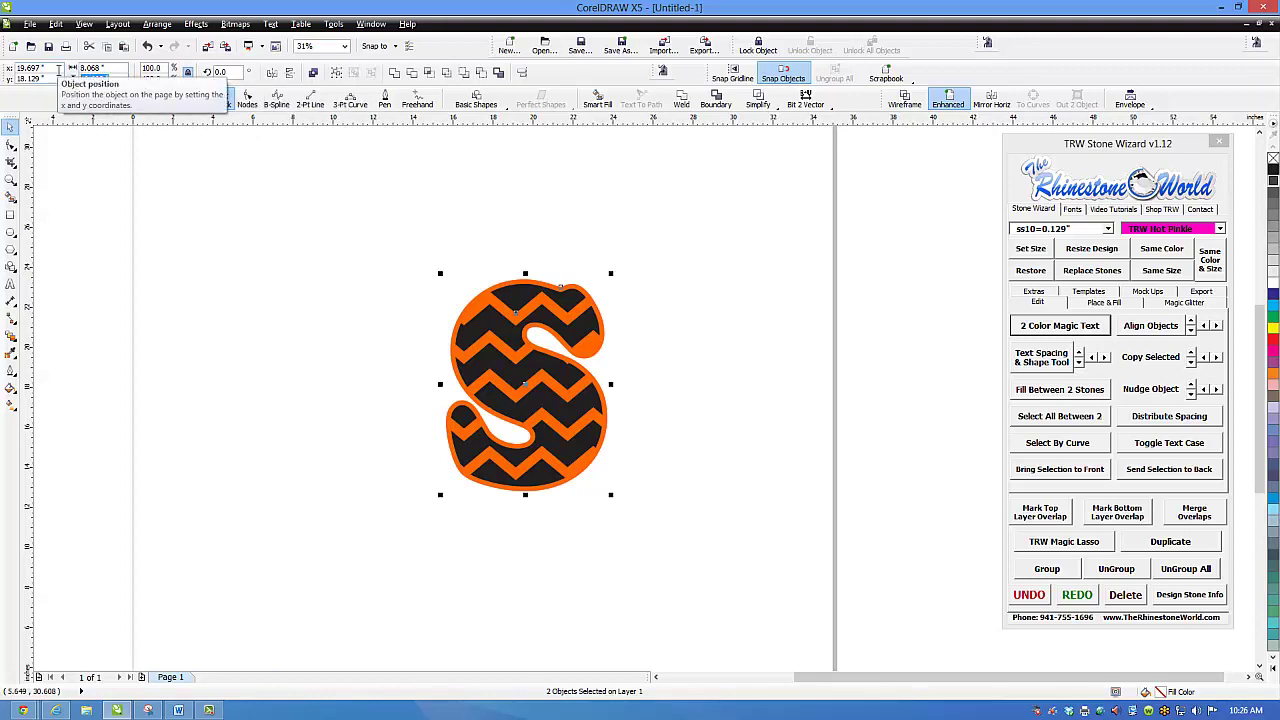
{"action": "key", "text": "Return"}
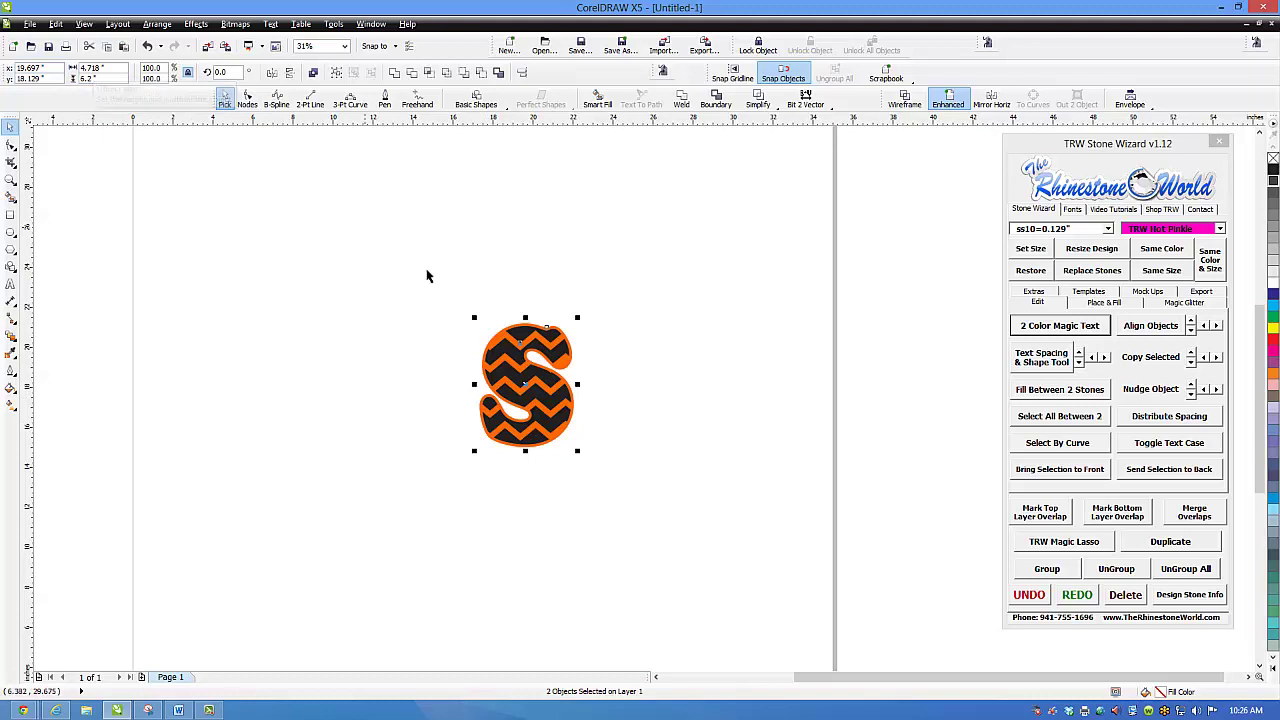
{"action": "left_click", "coordinate": [551, 286]}
Try moving the orange layer away from the black chevrons to show the separate pieces, and undo the move
{"action": "scroll", "coordinate": [548, 415], "scroll_direction": "up", "scroll_amount": 1}
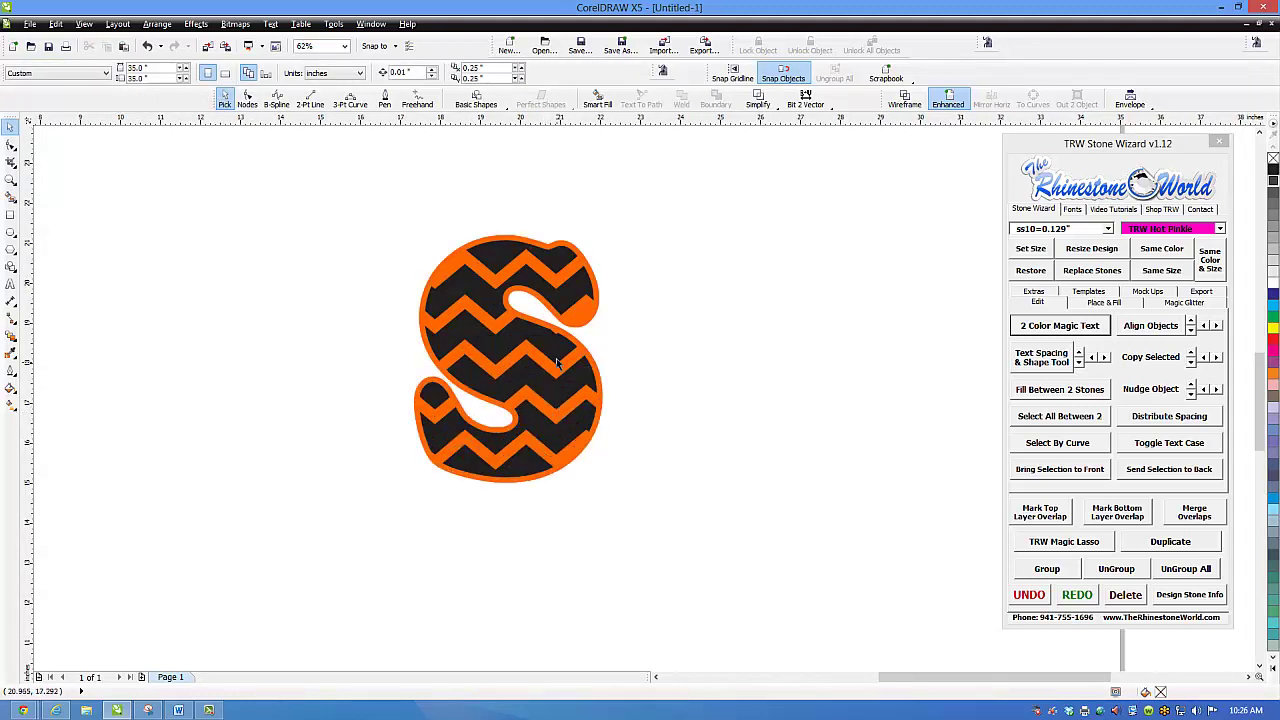
{"action": "scroll", "coordinate": [594, 335], "scroll_direction": "up", "scroll_amount": 1}
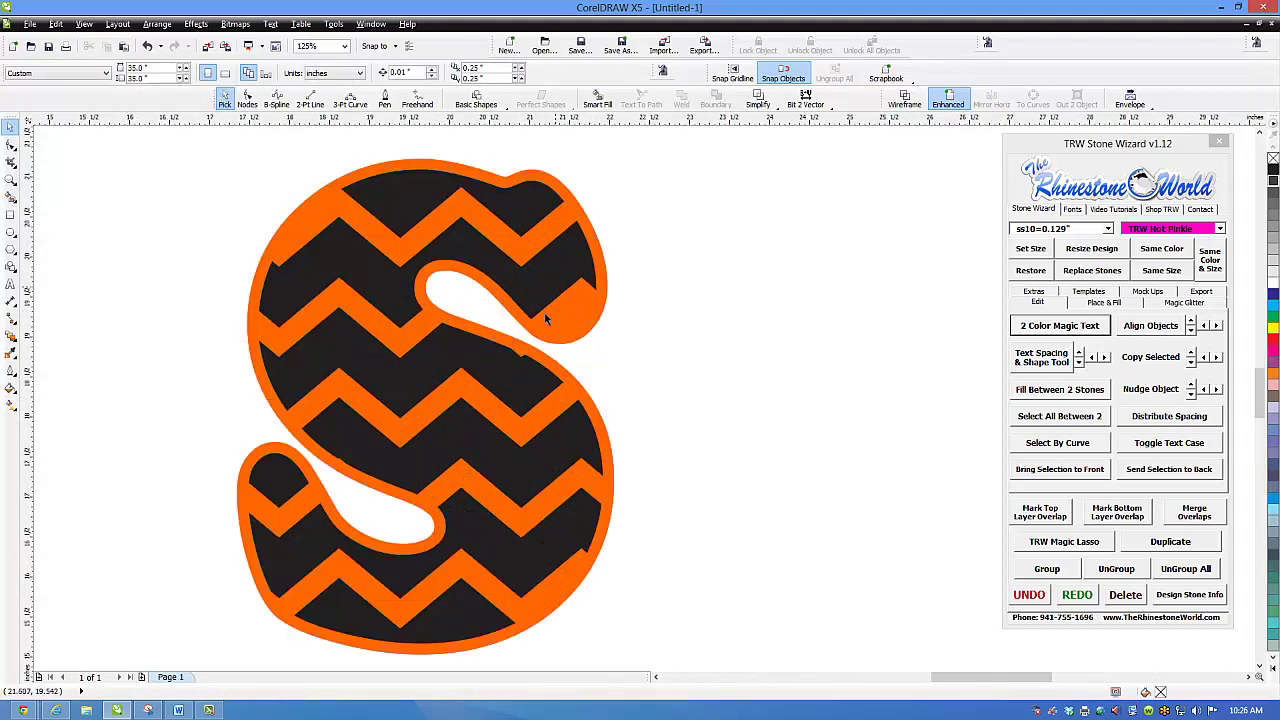
{"action": "scroll", "coordinate": [589, 316], "scroll_direction": "down", "scroll_amount": 1}
{"action": "left_click", "coordinate": [587, 312]}
{"action": "left_click_drag", "start_coordinate": [587, 309], "coordinate": [696, 327]}
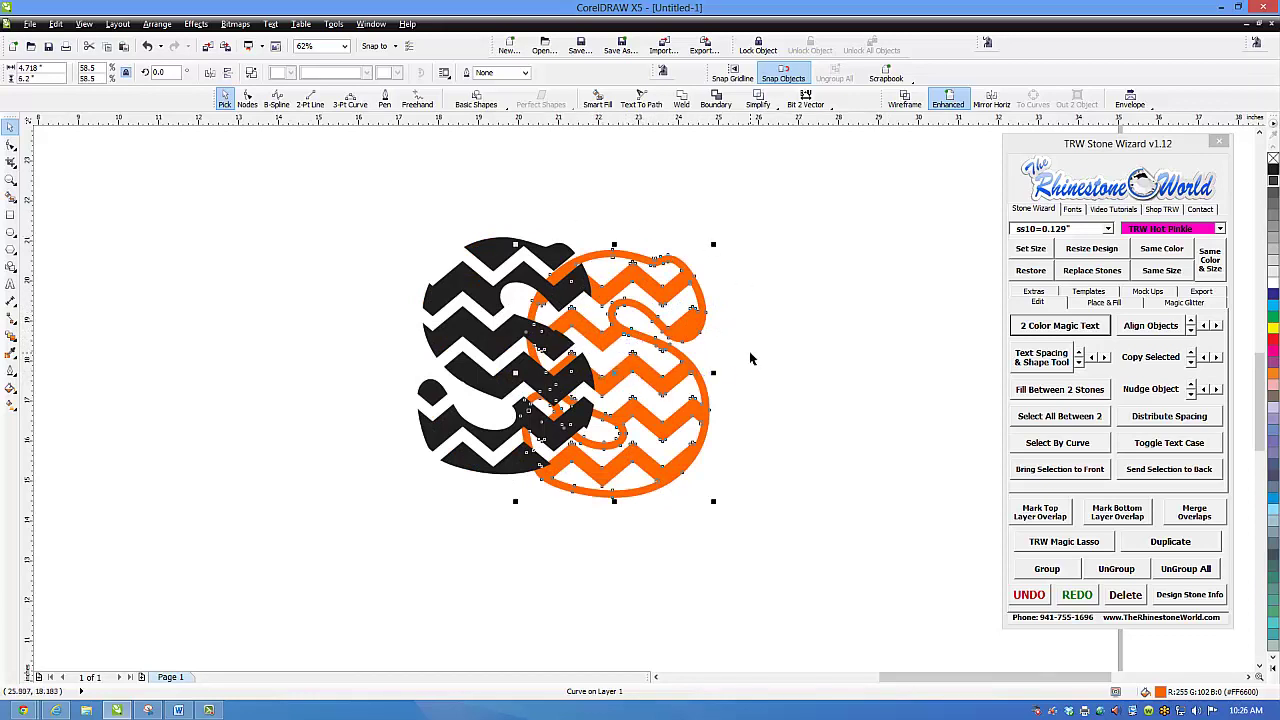
{"action": "key", "text": "ctrl+z"}
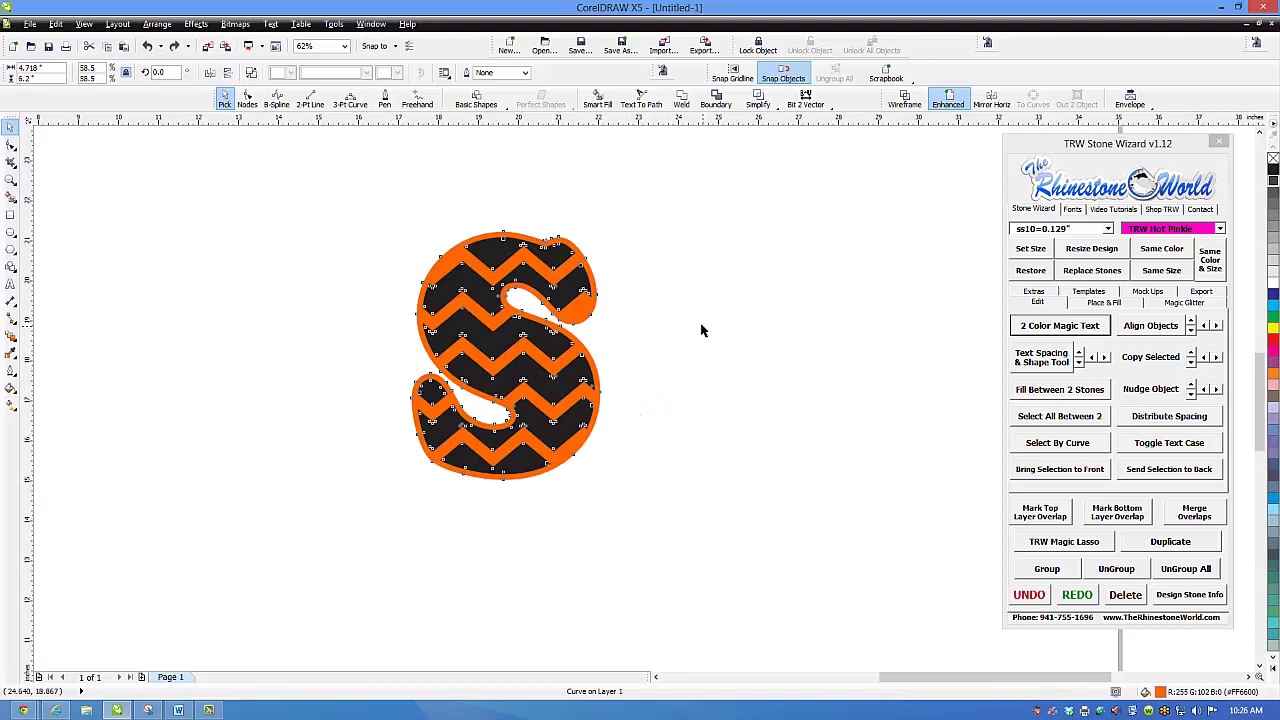
{"action": "left_click", "coordinate": [703, 332]}
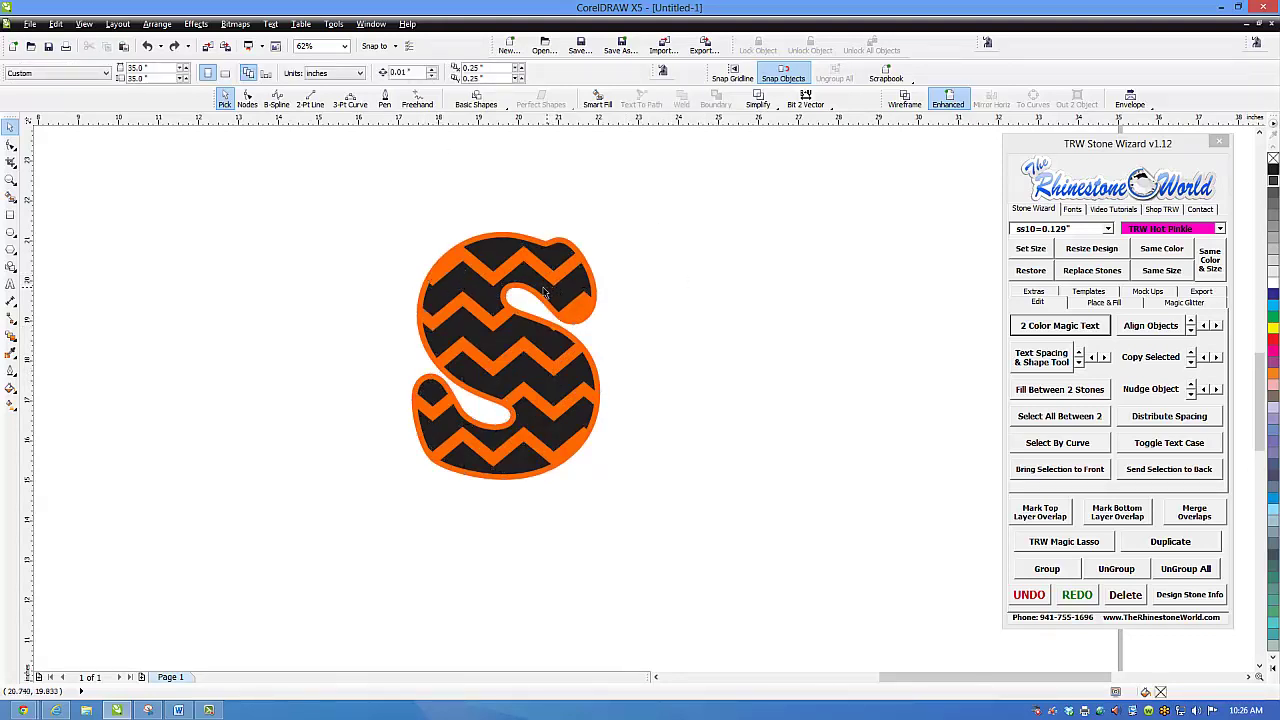
Create a boundary curve around the orange layer of the S
{"action": "scroll", "coordinate": [530, 291], "scroll_direction": "up", "scroll_amount": 2}
{"action": "left_click", "coordinate": [643, 360]}
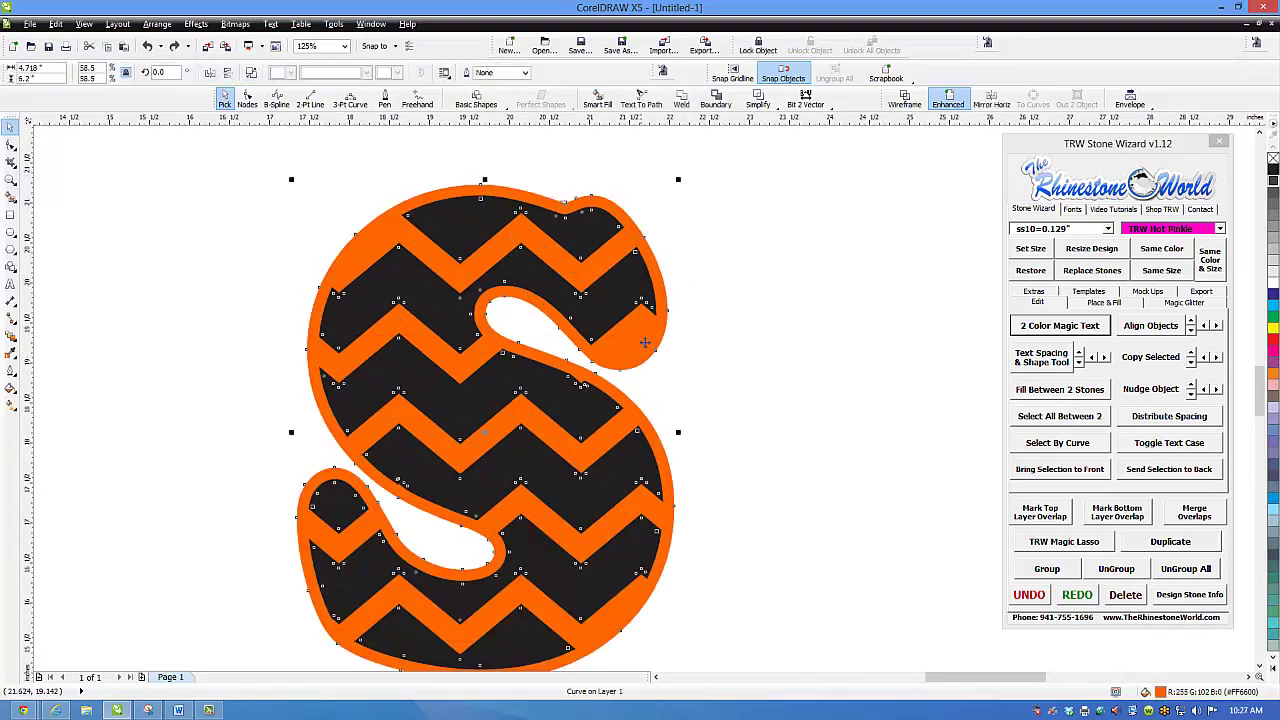
{"action": "scroll", "coordinate": [640, 352], "scroll_direction": "down", "scroll_amount": 2}
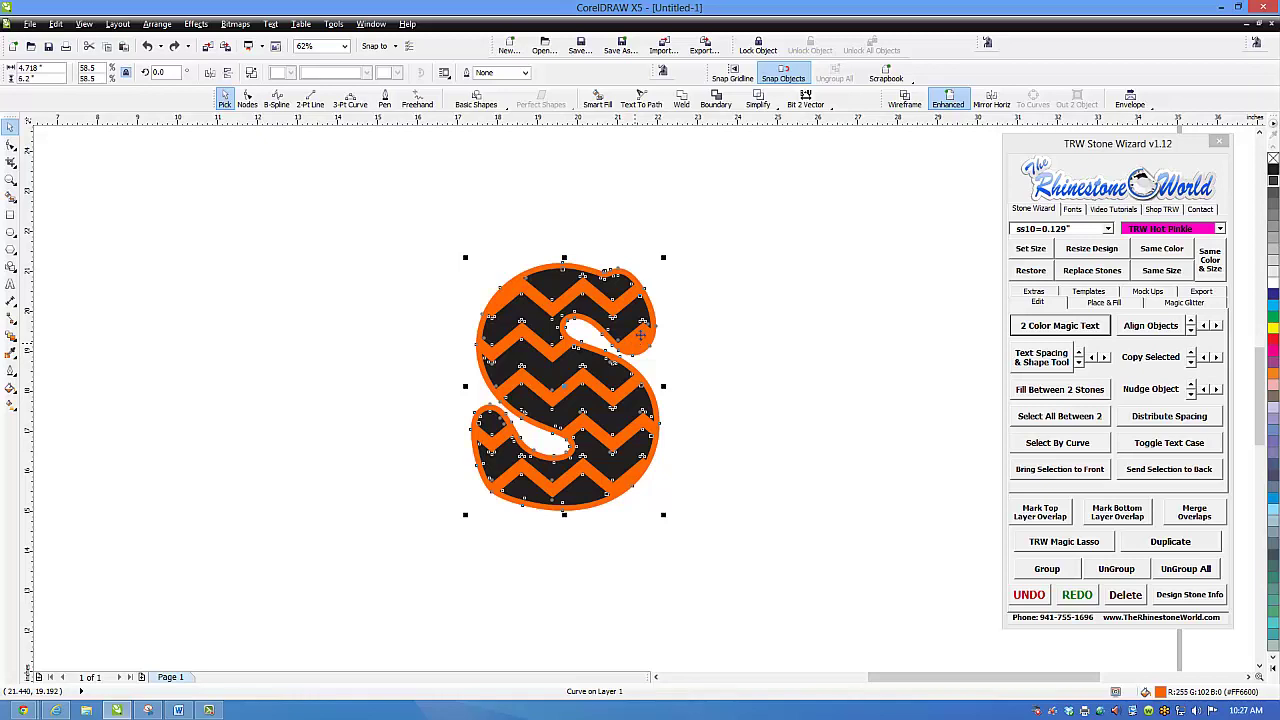
{"action": "left_click", "coordinate": [716, 100]}
Move the boundary curve beside the S to check its shape, and undo the move
{"action": "left_click_drag", "start_coordinate": [643, 335], "coordinate": [835, 337]}
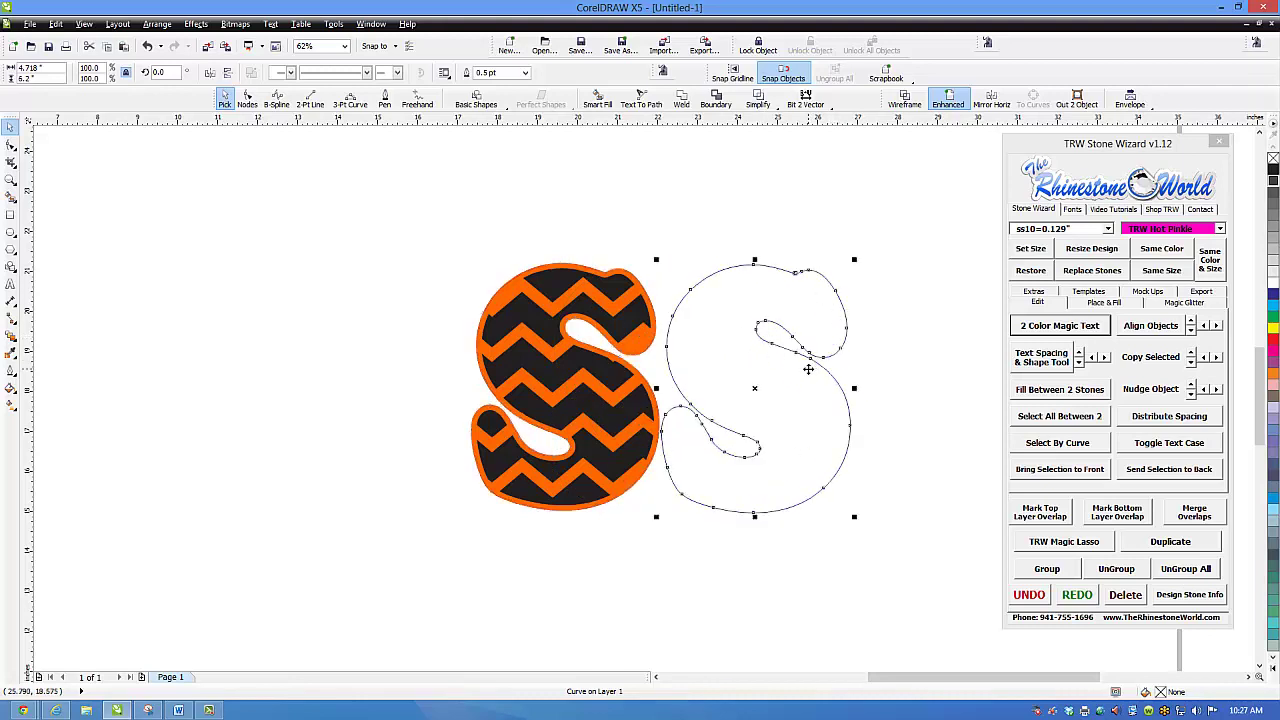
{"action": "key", "text": "ctrl+z"}
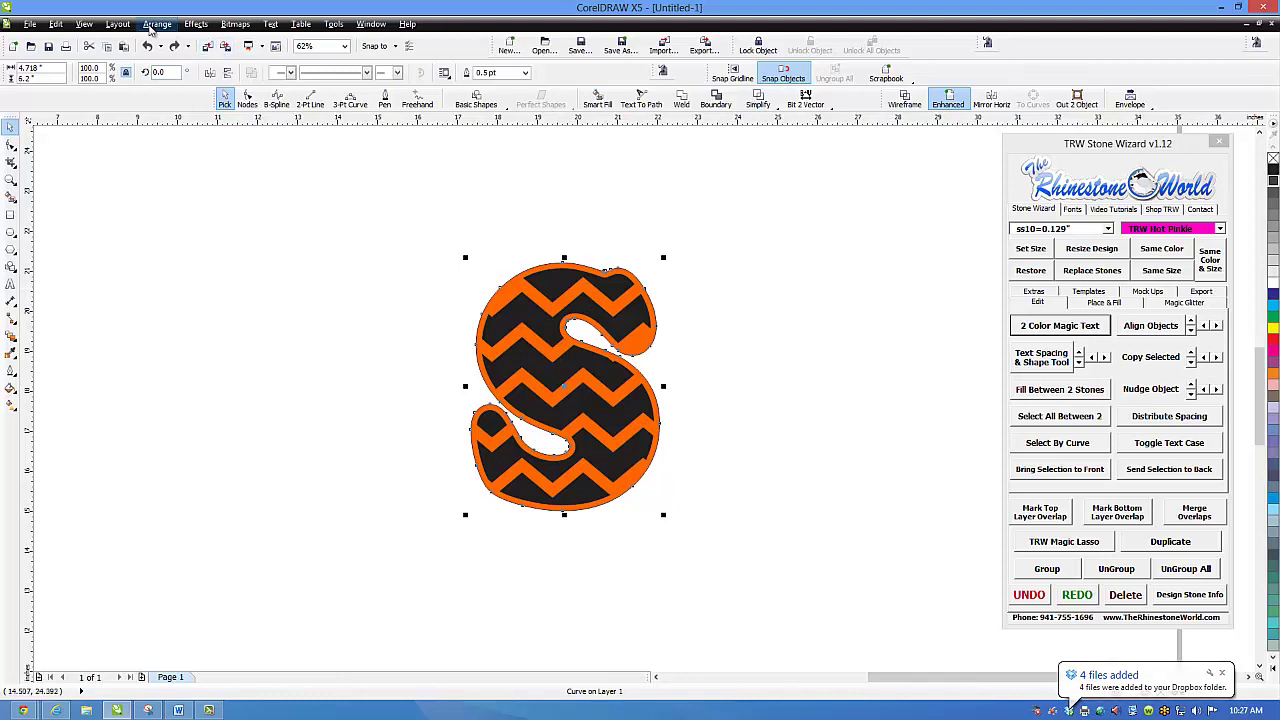
{"action": "left_click", "coordinate": [84, 24]}
{"action": "mouse_move", "coordinate": [133, 25]}
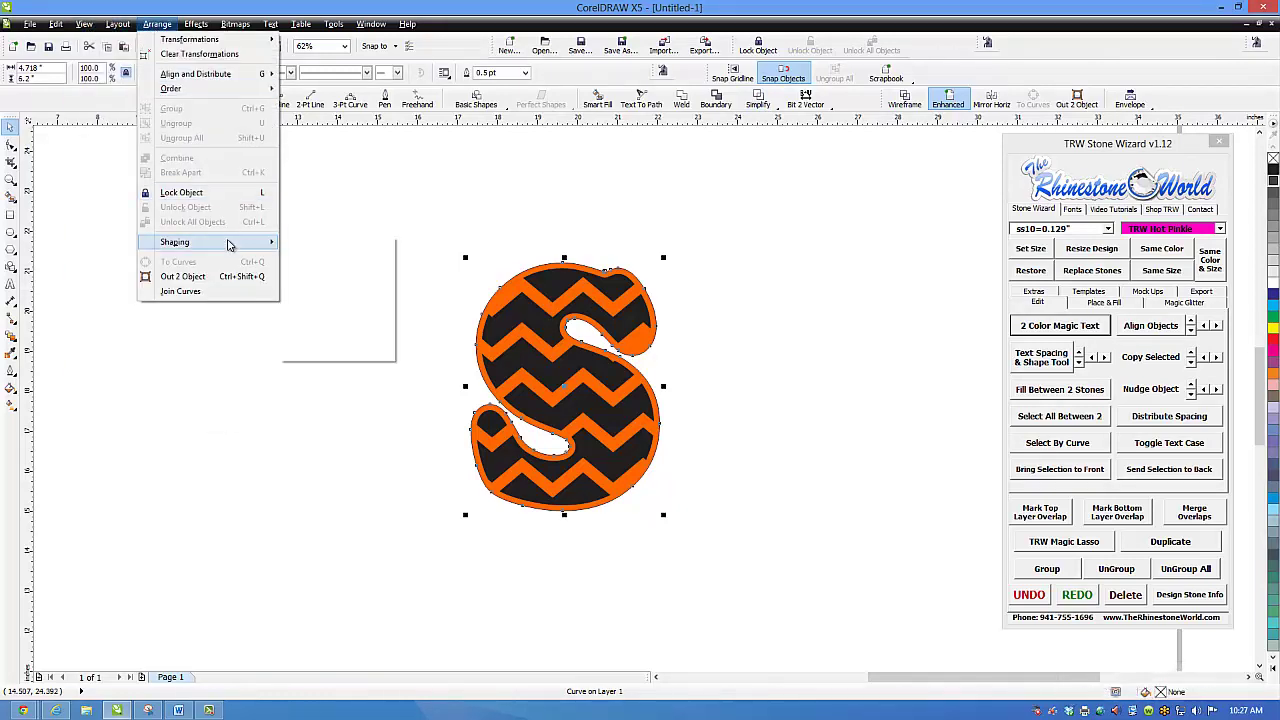
{"action": "mouse_move", "coordinate": [229, 242]}
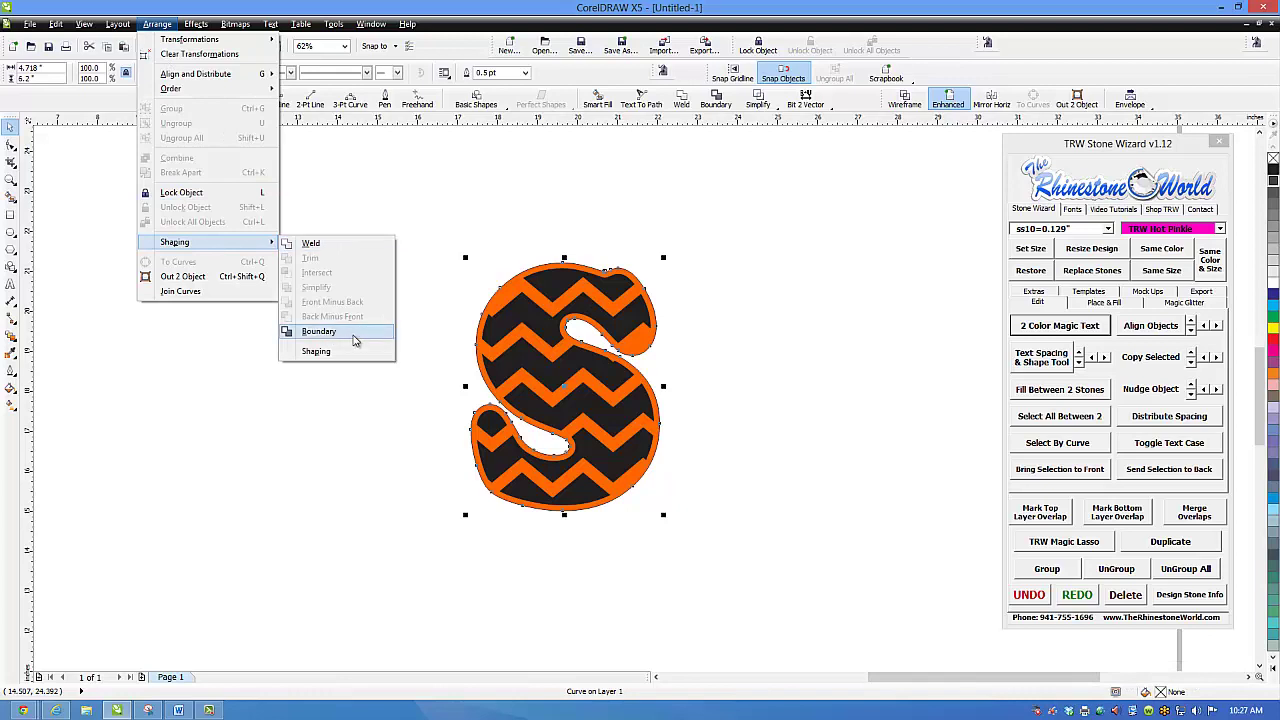
{"action": "left_click", "coordinate": [500, 223]}
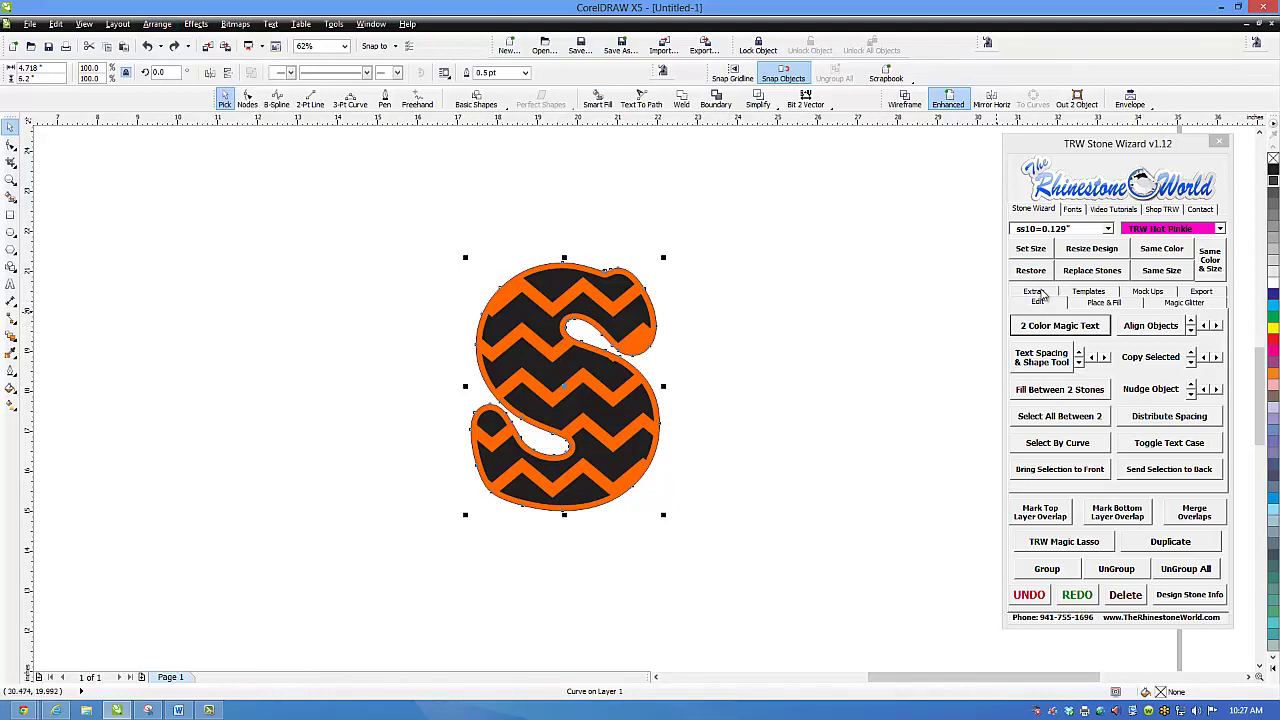
Island Fill the boundary curve with one outside row of ss10 TRW Hot Pinkle stones at 0.02 spacing
{"action": "left_click", "coordinate": [1105, 304]}
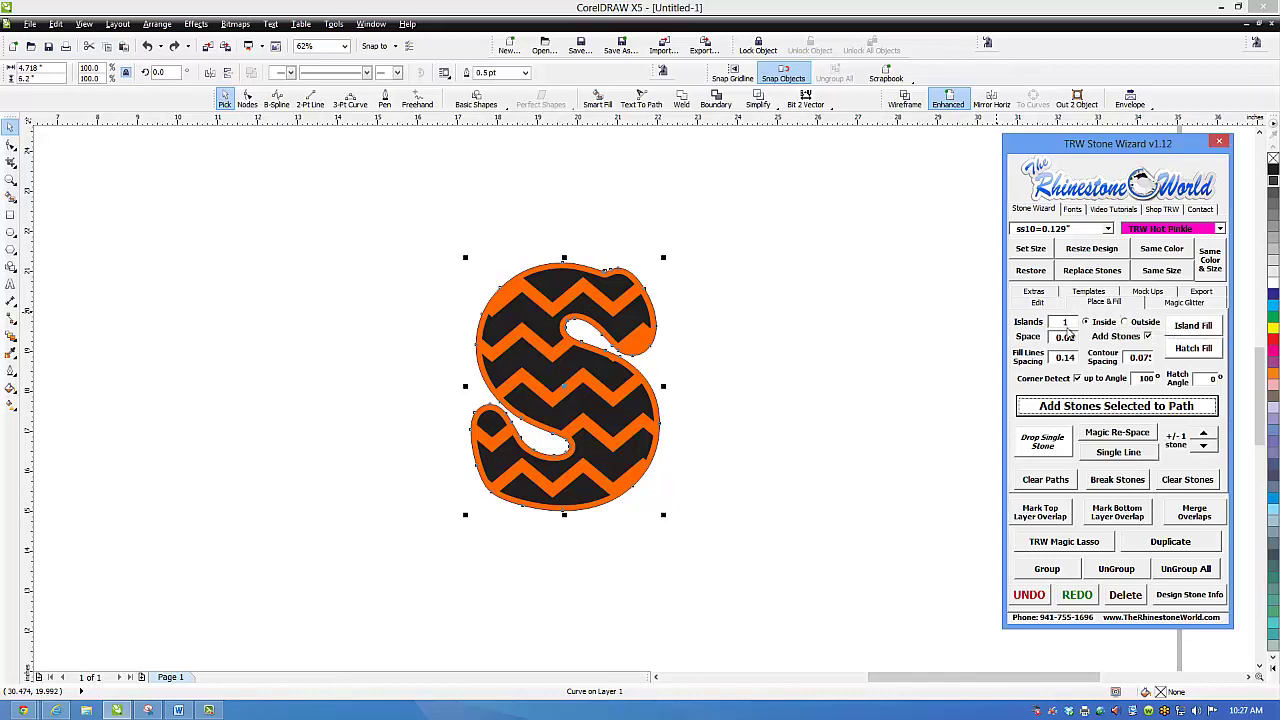
{"action": "left_click", "coordinate": [1126, 322]}
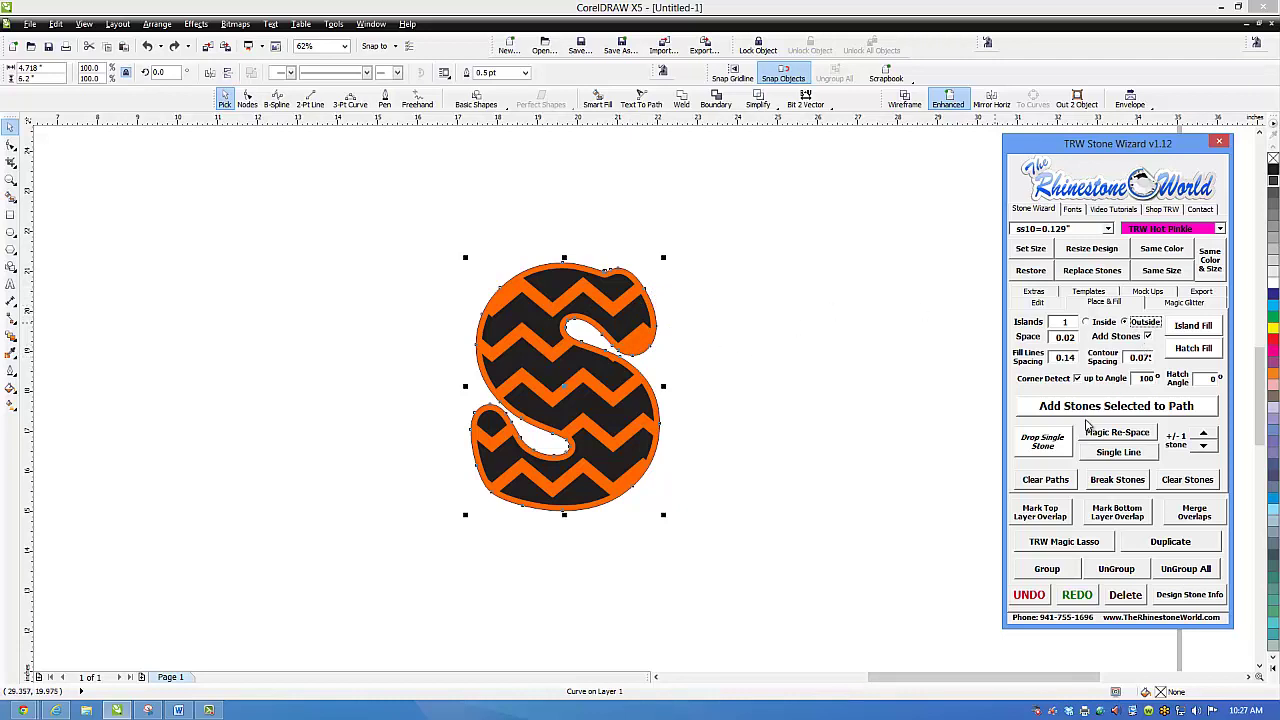
{"action": "left_click", "coordinate": [1194, 328]}
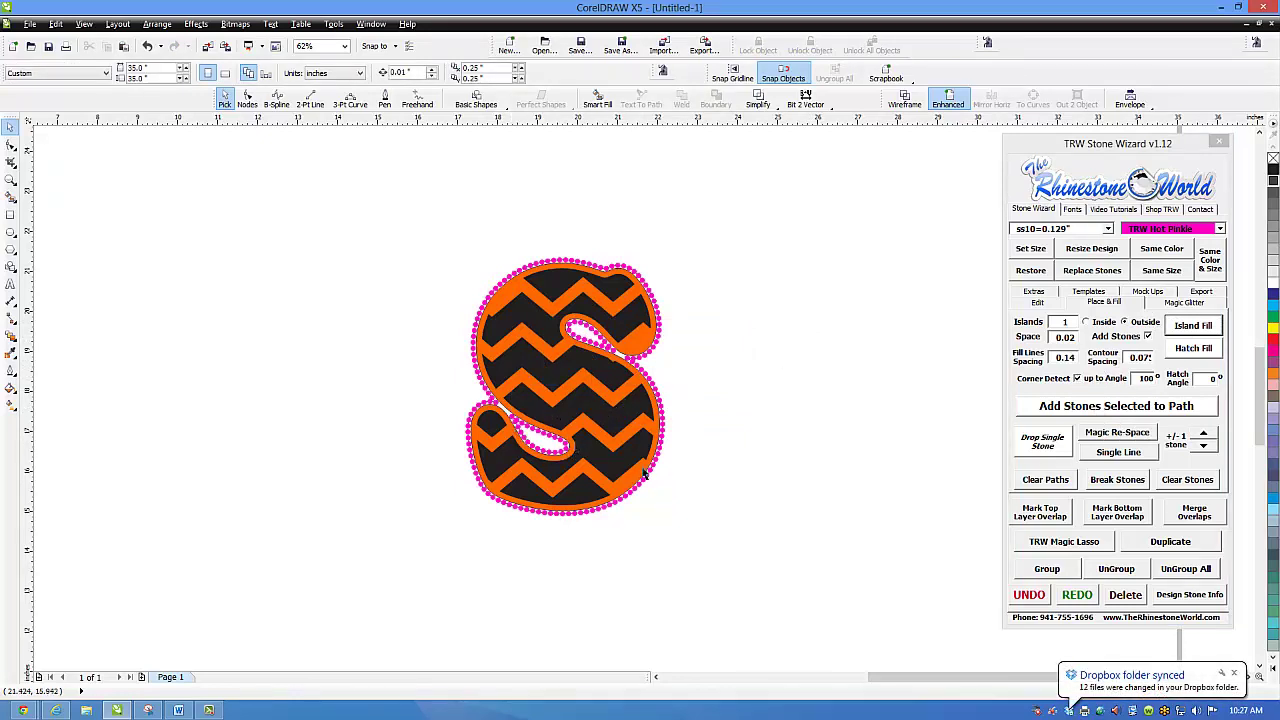
Clear the stone paths around the S and delete the remaining boundary curve
{"action": "left_click_drag", "start_coordinate": [716, 198], "coordinate": [420, 575]}
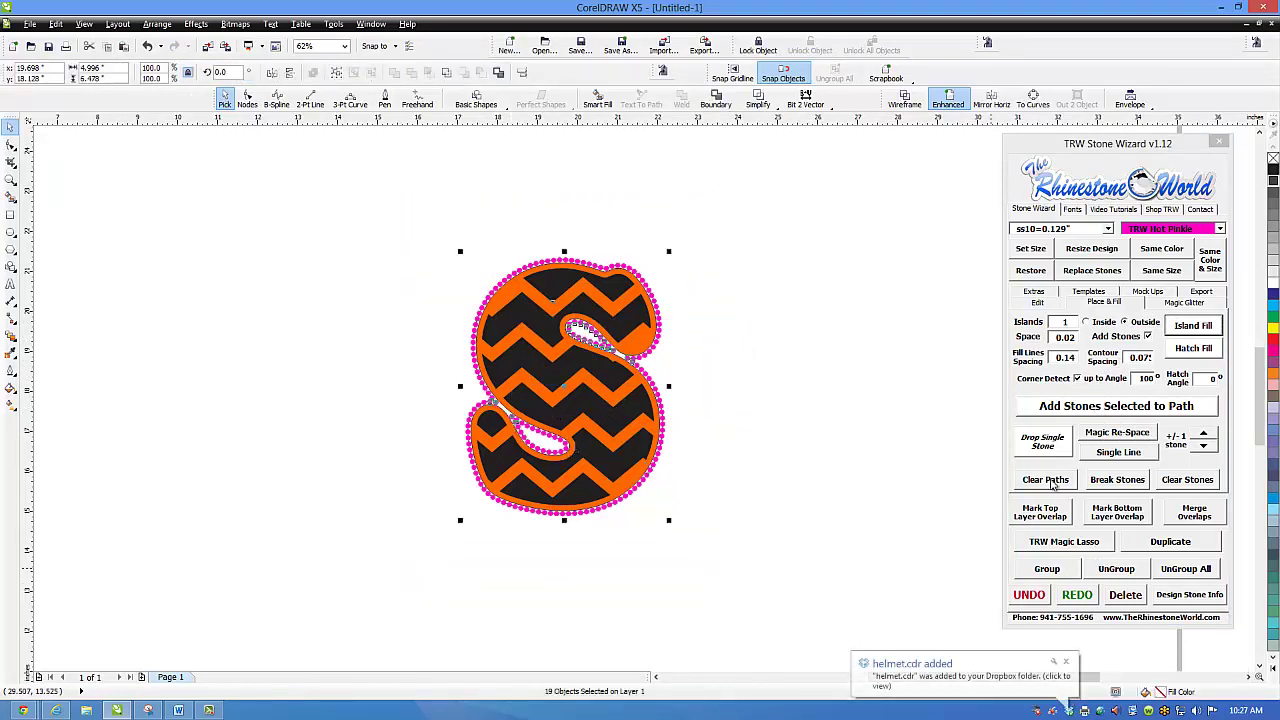
{"action": "left_click", "coordinate": [920, 451]}
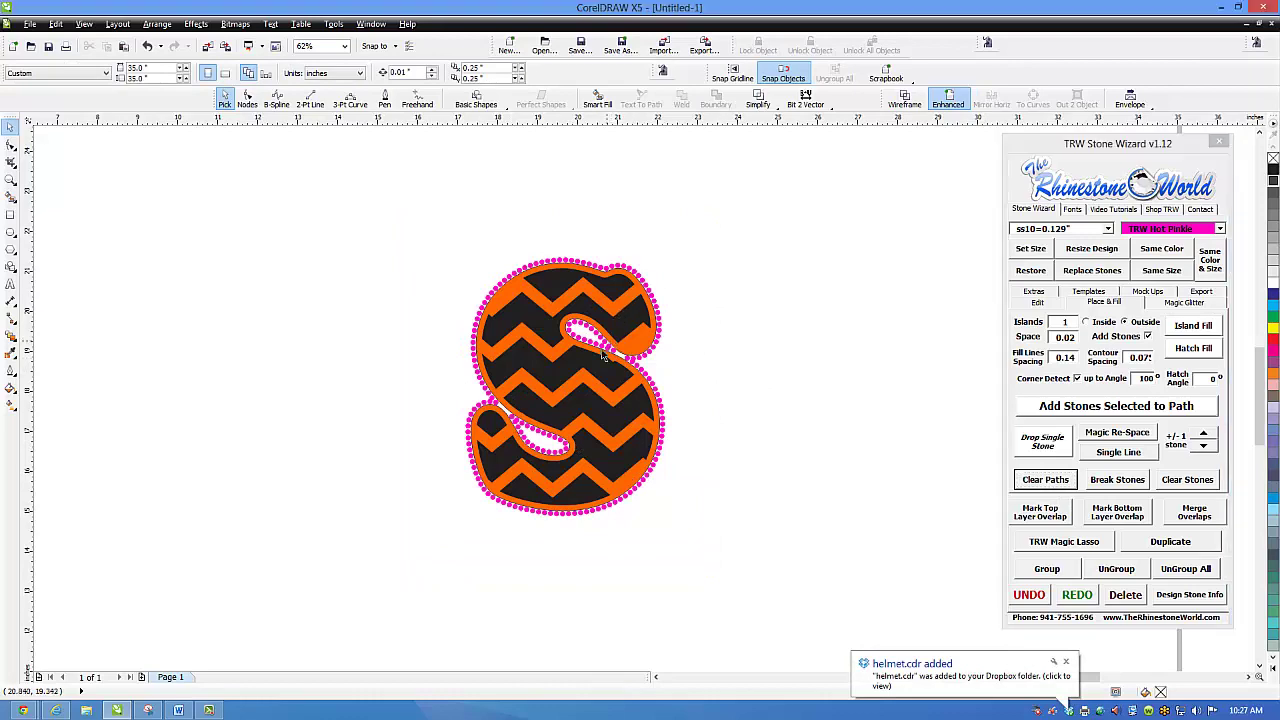
{"action": "scroll", "coordinate": [606, 347], "scroll_direction": "up", "scroll_amount": 3}
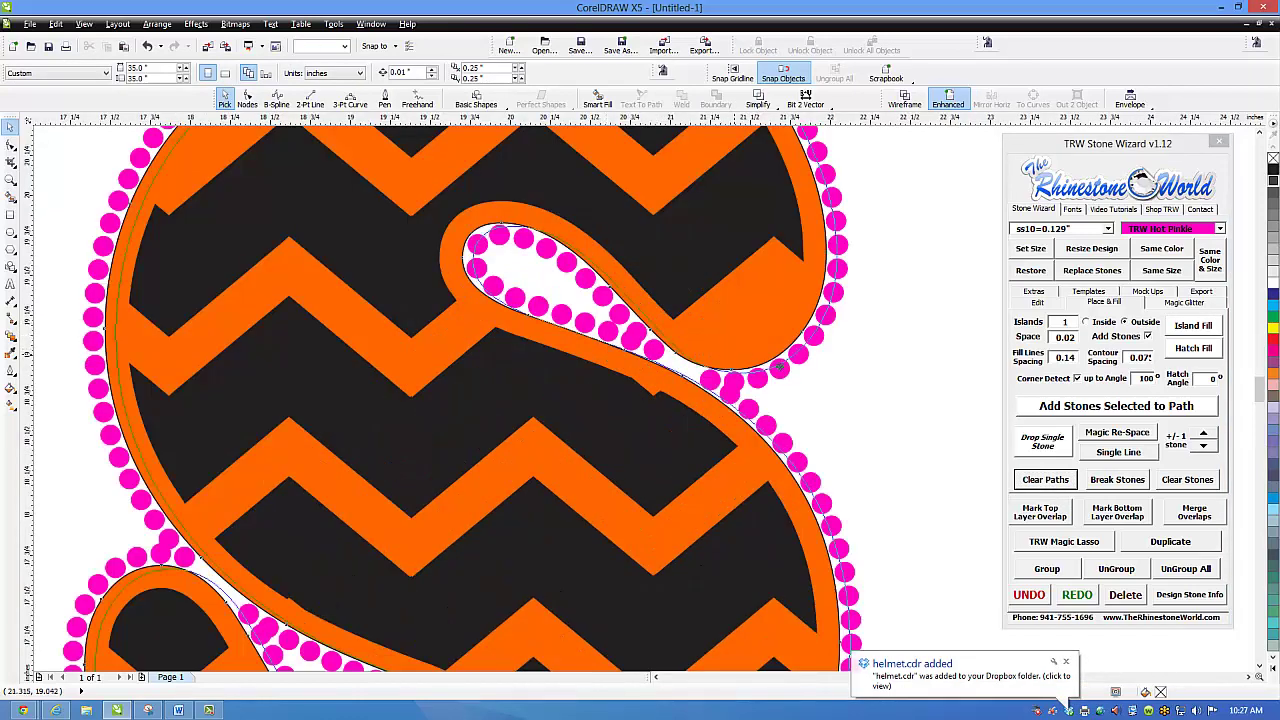
{"action": "left_click", "coordinate": [838, 378]}
{"action": "scroll", "coordinate": [870, 388], "scroll_direction": "down", "scroll_amount": 2}
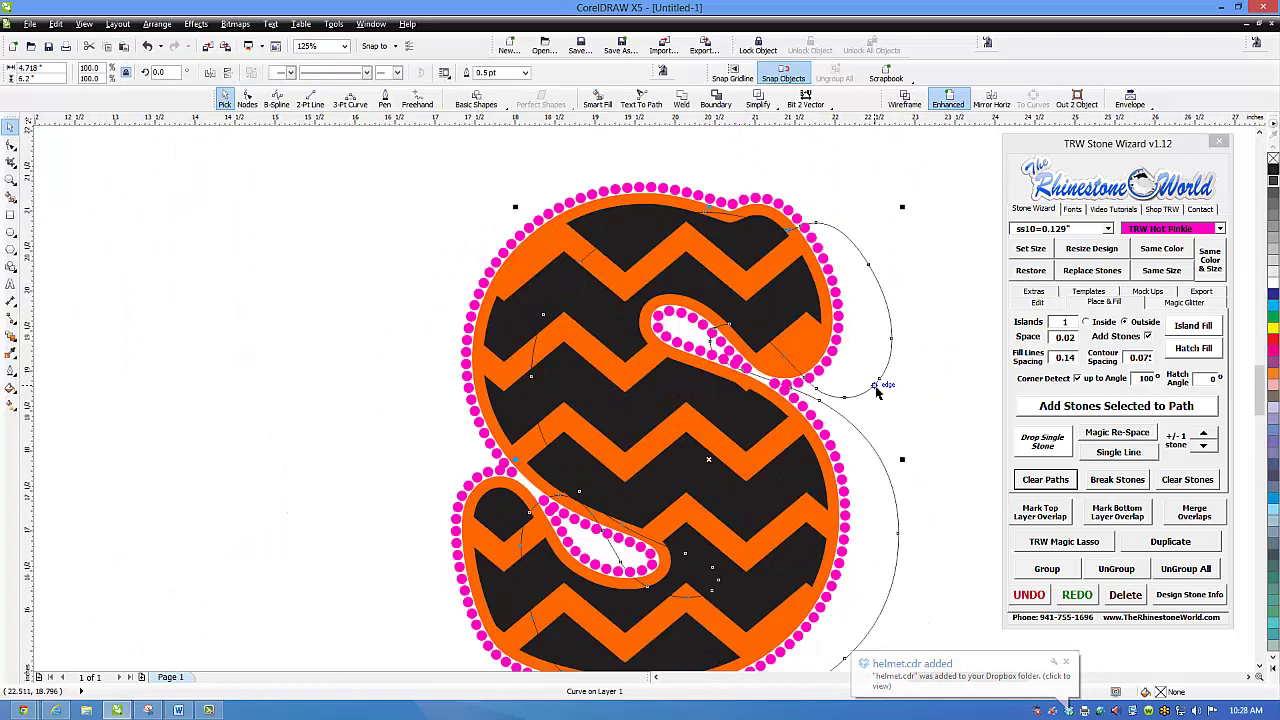
{"action": "key", "text": "Delete"}
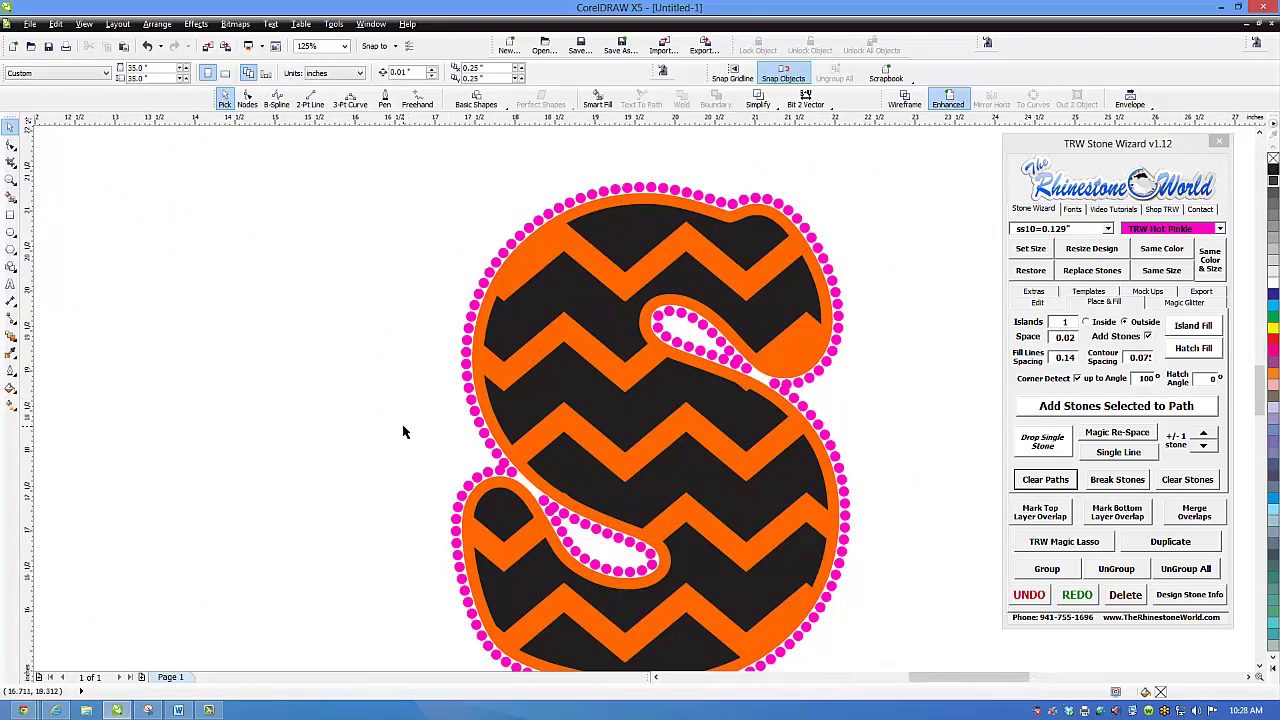
Select all the hot pink stones by colour and merge their overlaps
{"action": "scroll", "coordinate": [405, 434], "scroll_direction": "down", "scroll_amount": 1}
{"action": "left_click", "coordinate": [623, 394]}
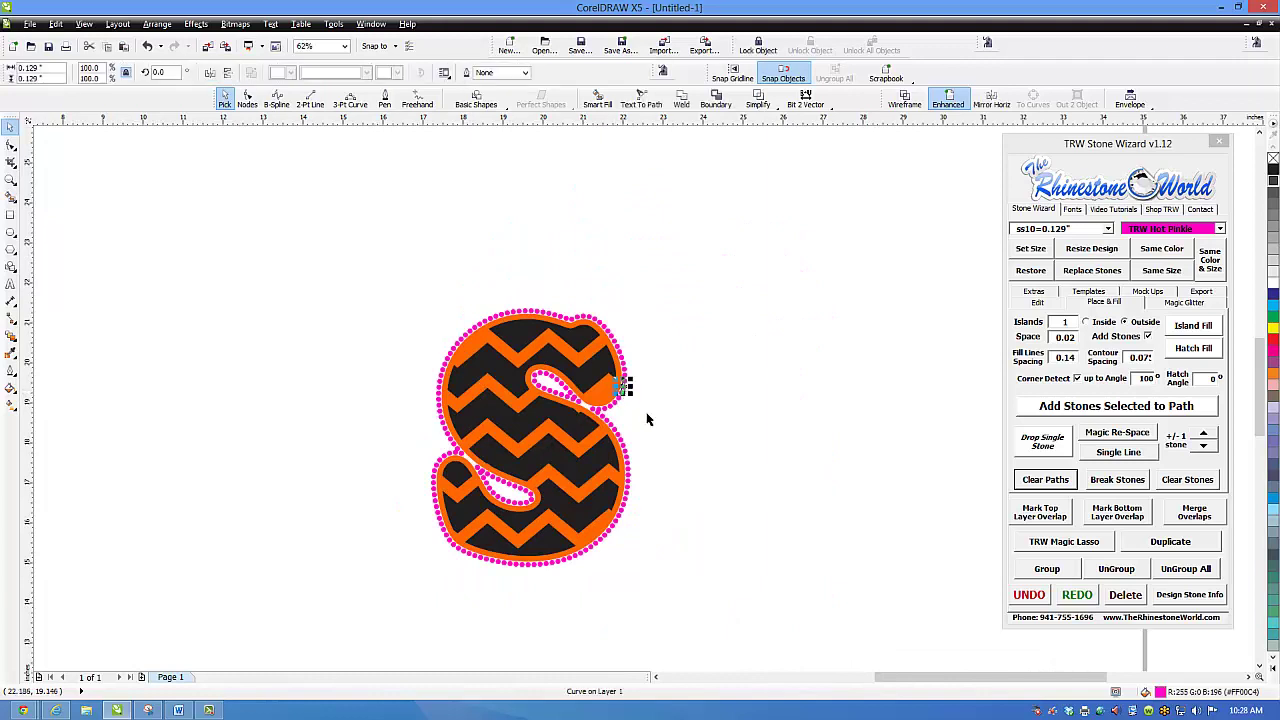
{"action": "left_click", "coordinate": [1160, 250]}
{"action": "left_click", "coordinate": [1195, 512]}
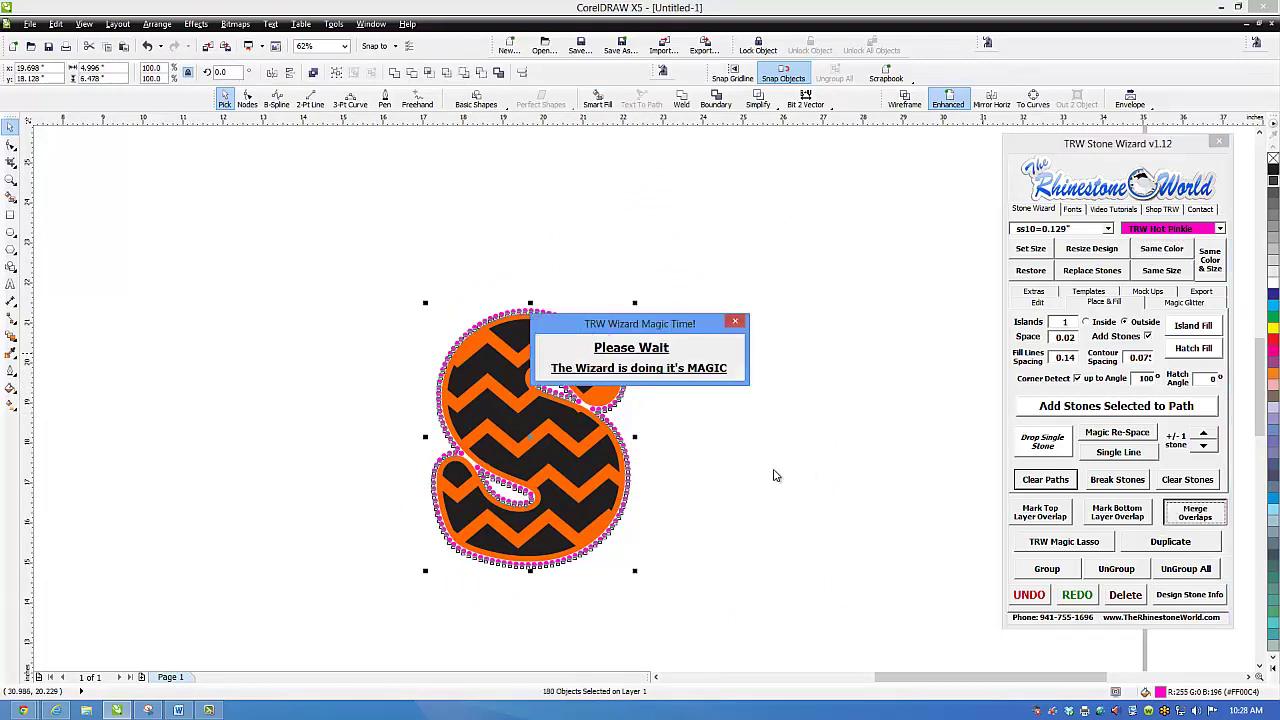
{"action": "left_click", "coordinate": [670, 431]}
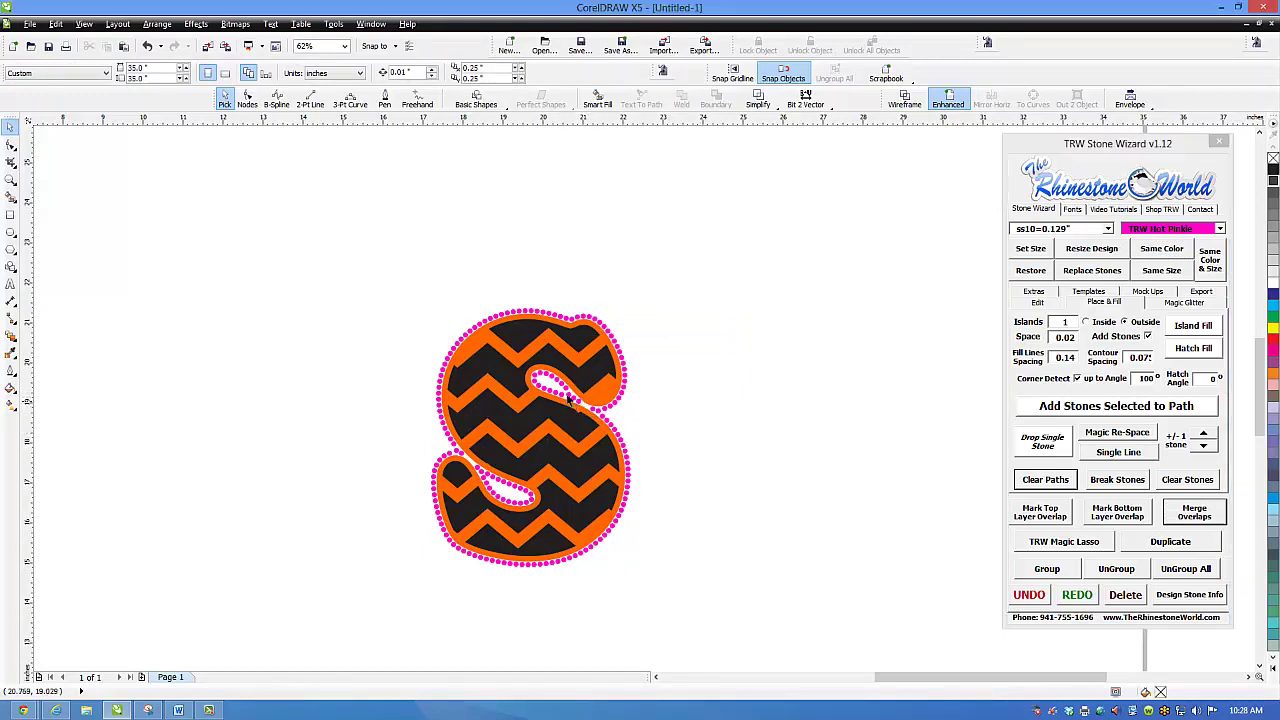
Move apart the stacked stones at the narrow end of the S's upper opening so they sit evenly along both edges
{"action": "scroll", "coordinate": [573, 404], "scroll_direction": "up", "scroll_amount": 8}
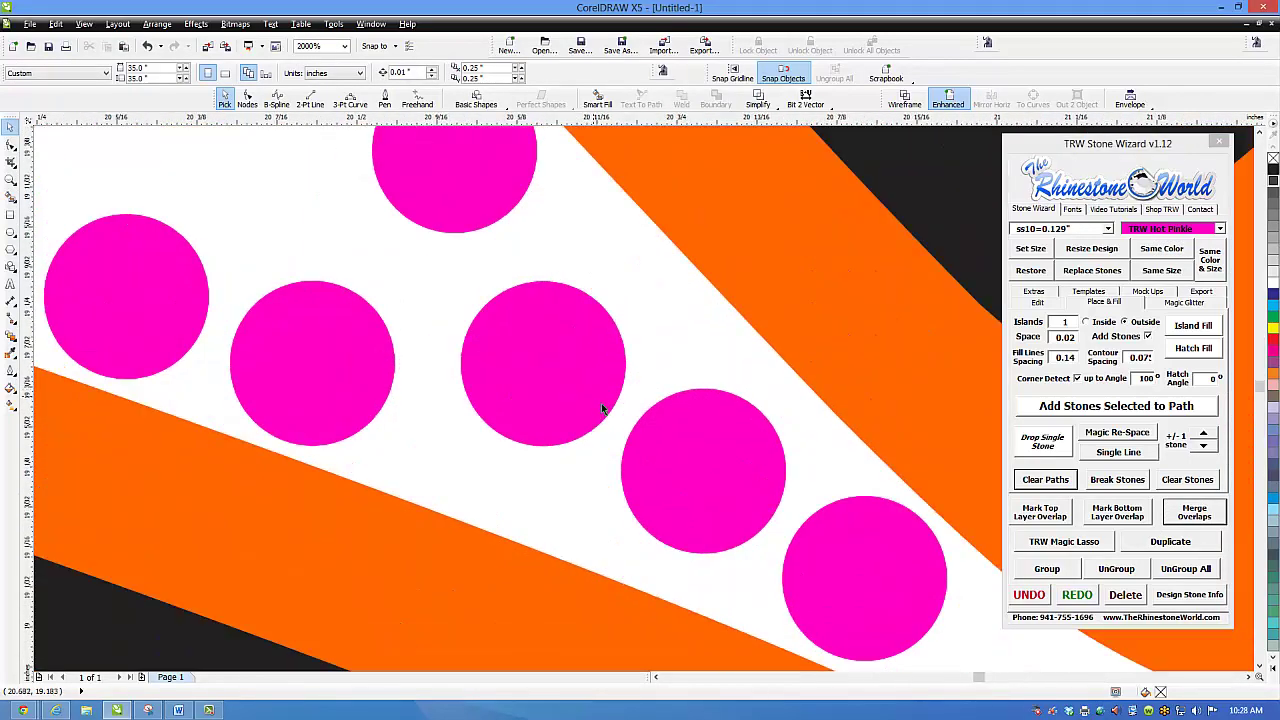
{"action": "left_click_drag", "start_coordinate": [601, 403], "coordinate": [632, 340]}
{"action": "left_click", "coordinate": [705, 470]}
{"action": "scroll", "coordinate": [722, 470], "scroll_direction": "down", "scroll_amount": 3}
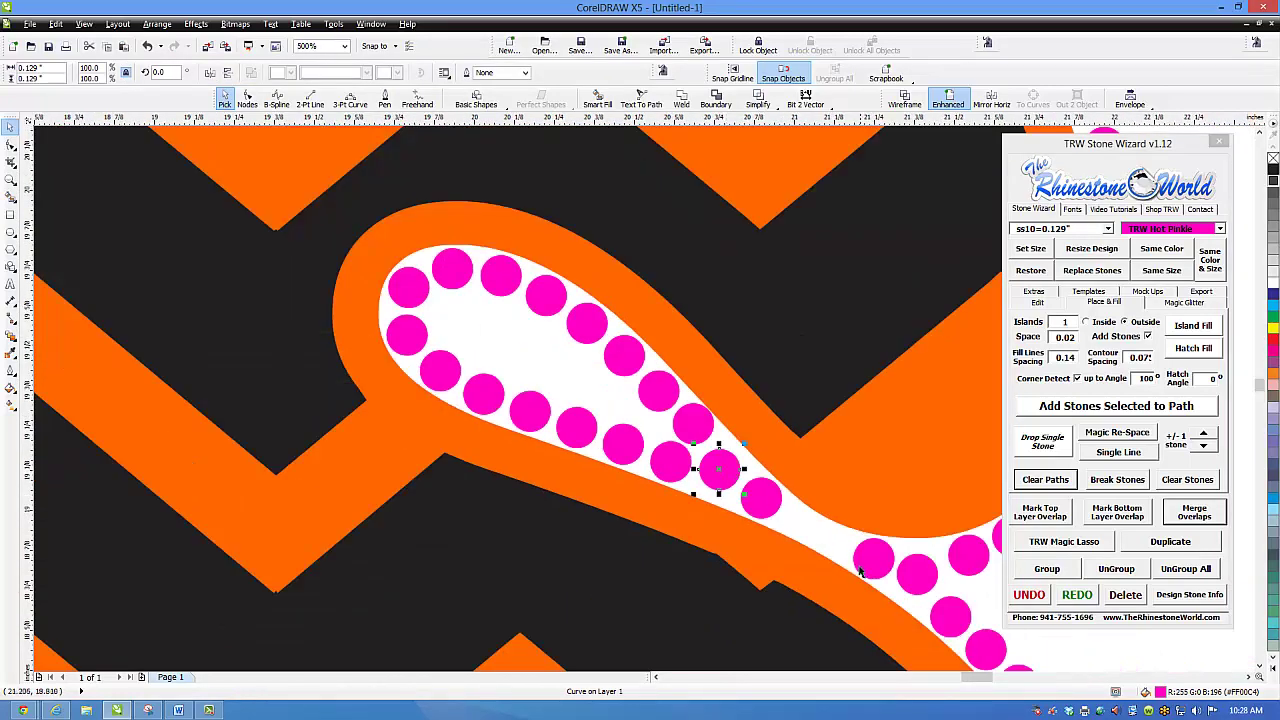
{"action": "scroll", "coordinate": [860, 570], "scroll_direction": "up", "scroll_amount": 3}
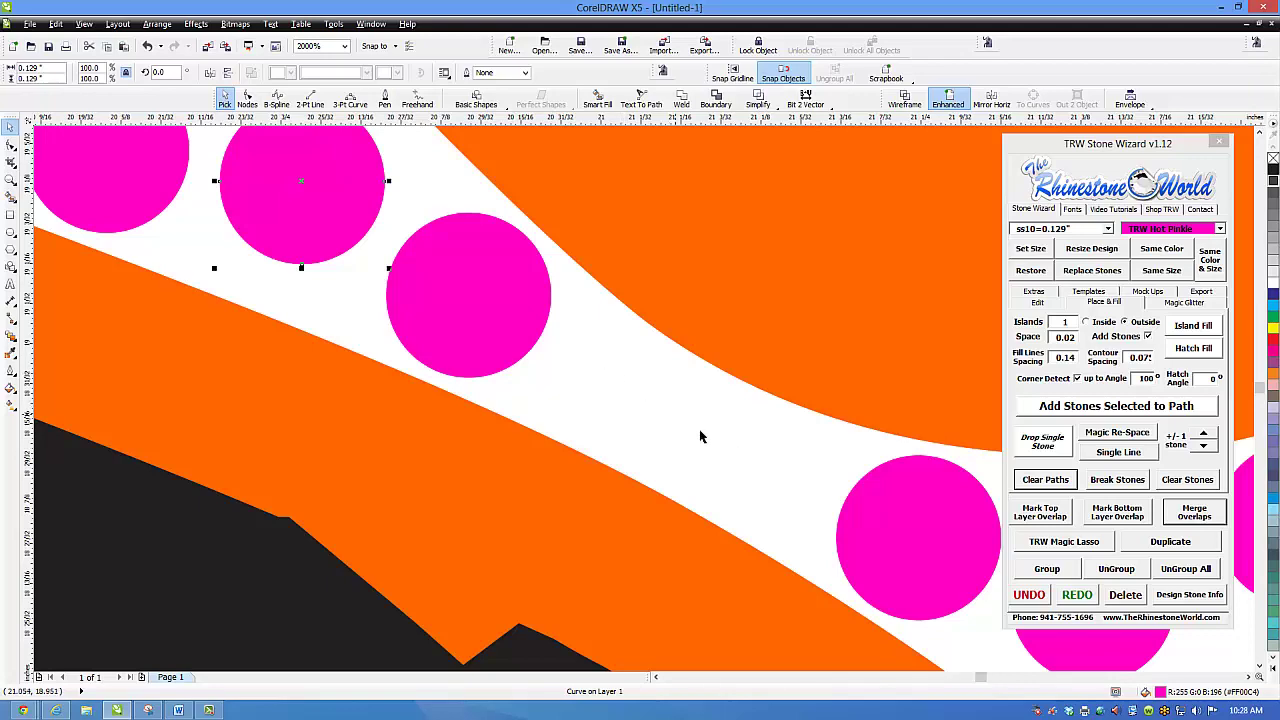
{"action": "scroll", "coordinate": [676, 410], "scroll_direction": "down", "scroll_amount": 1}
{"action": "scroll", "coordinate": [677, 410], "scroll_direction": "down", "scroll_amount": 1}
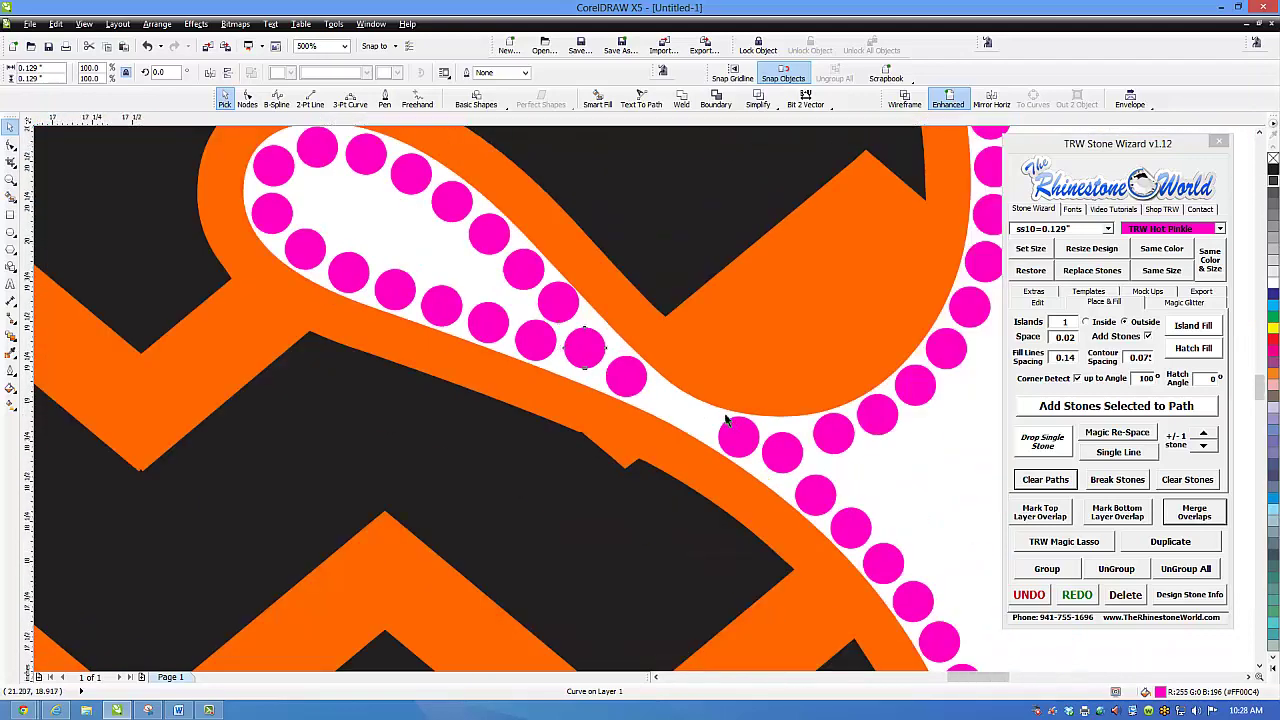
Try moving apart the stacked stones in the notch above the S's lower curl, and undo the moves
{"action": "scroll", "coordinate": [727, 420], "scroll_direction": "down", "scroll_amount": 4}
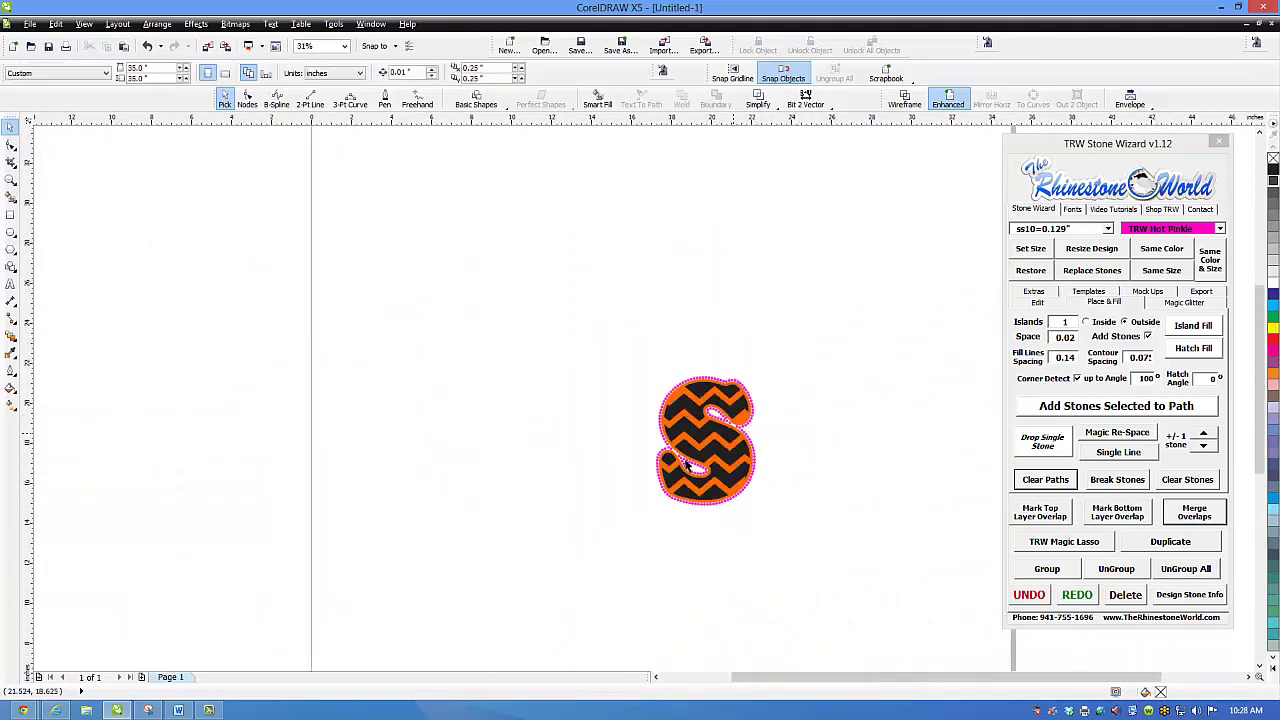
{"action": "scroll", "coordinate": [676, 457], "scroll_direction": "up", "scroll_amount": 4}
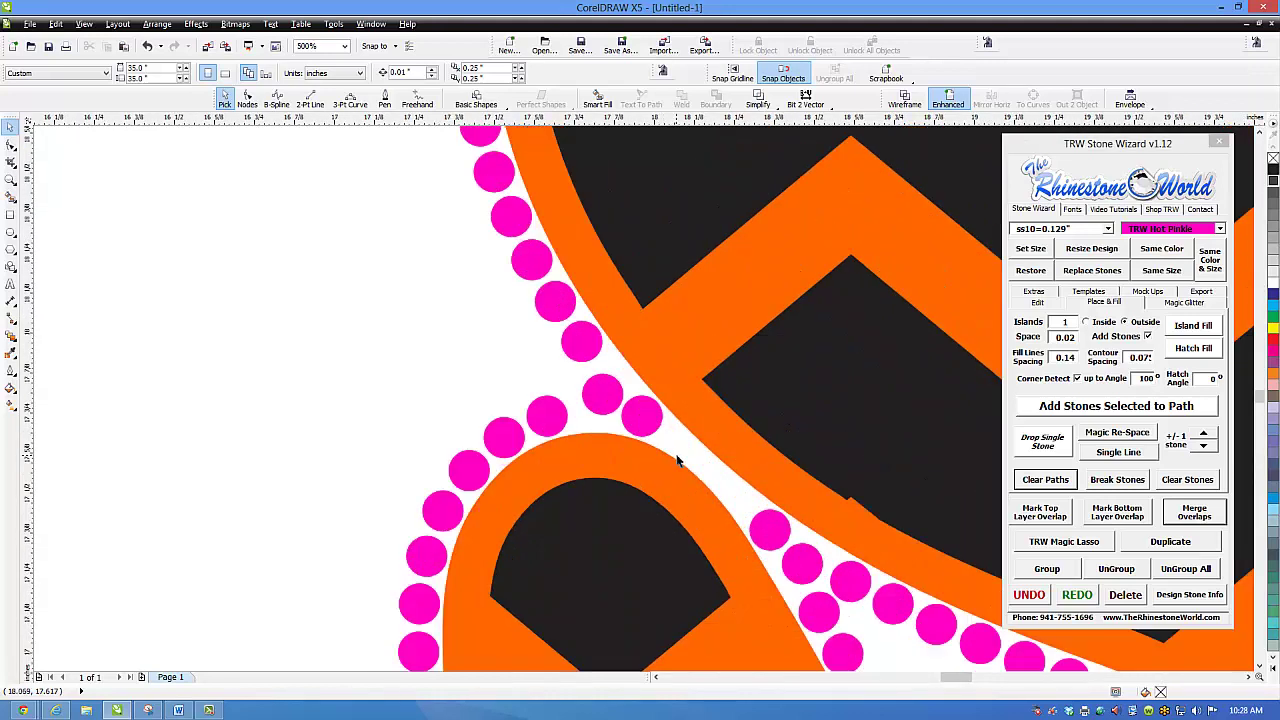
{"action": "scroll", "coordinate": [641, 429], "scroll_direction": "up", "scroll_amount": 1}
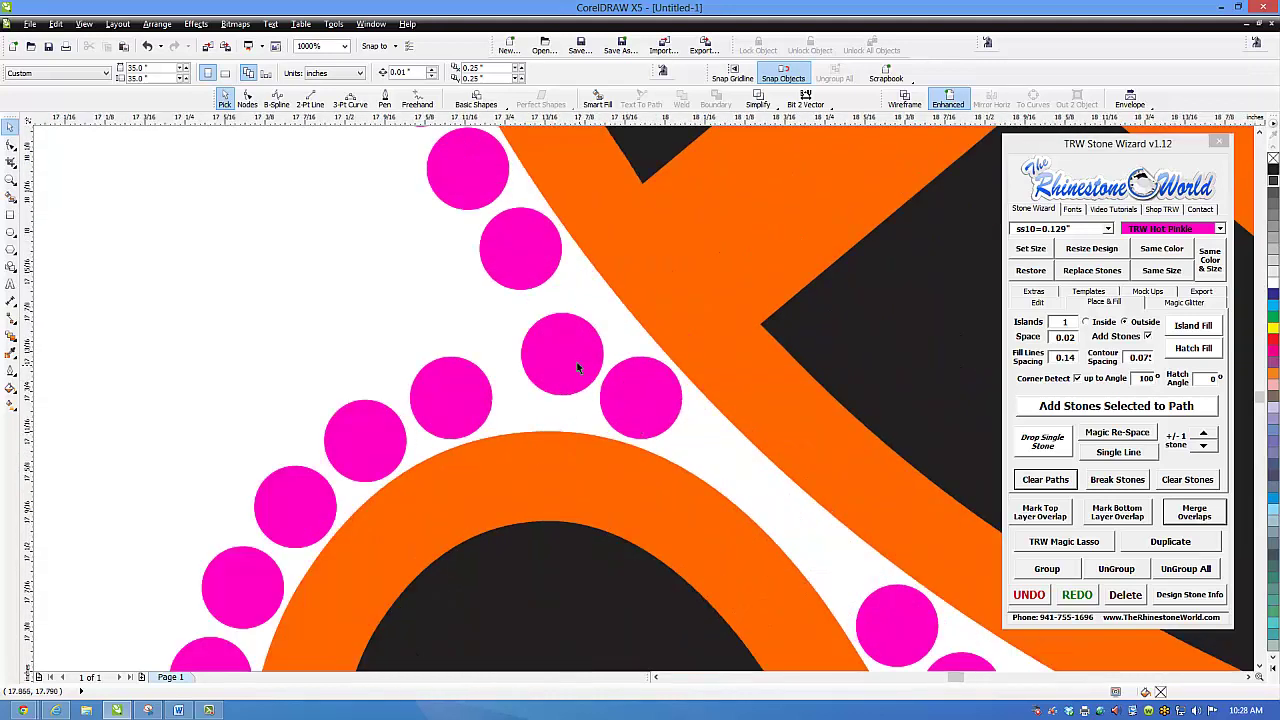
{"action": "scroll", "coordinate": [565, 362], "scroll_direction": "up", "scroll_amount": 1}
{"action": "left_click_drag", "start_coordinate": [566, 360], "coordinate": [613, 289]}
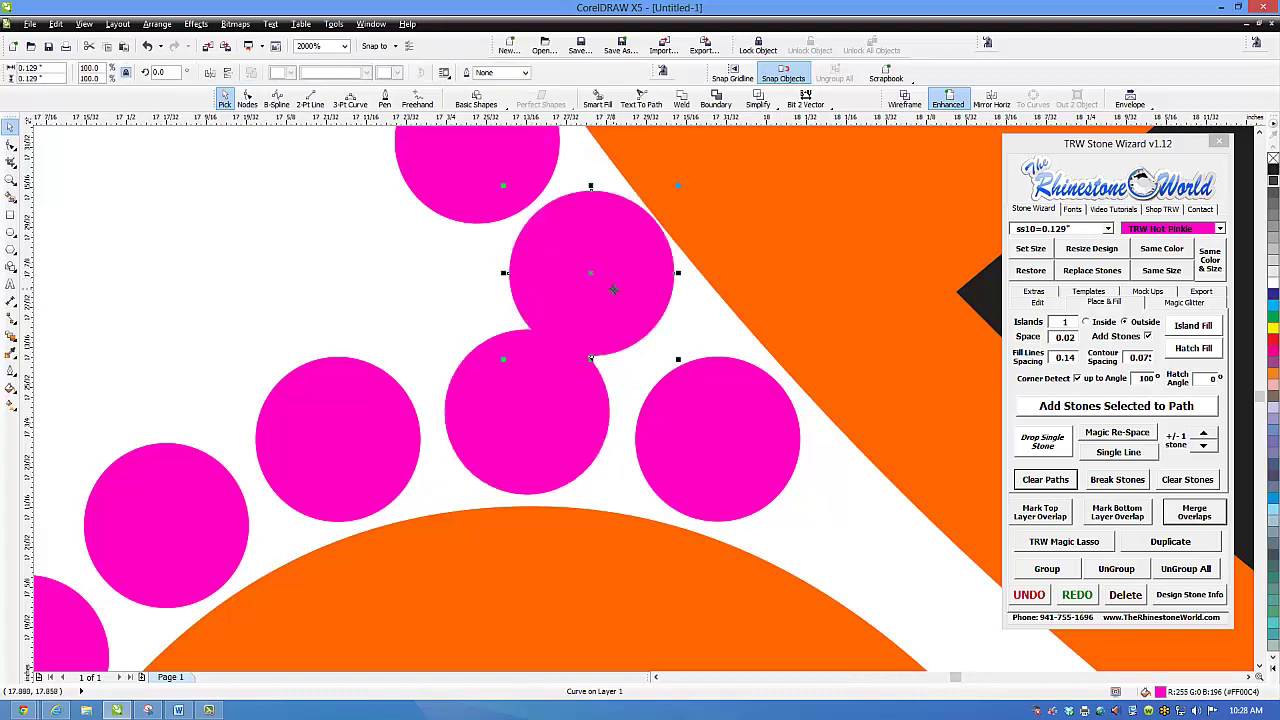
{"action": "key", "text": "ctrl+z"}
{"action": "key", "text": "ctrl+z"}
Reposition the two stones above the lower curl and the first stone inside the lower opening for even spacing
{"action": "left_click_drag", "start_coordinate": [604, 373], "coordinate": [550, 361]}
{"action": "left_click_drag", "start_coordinate": [713, 434], "coordinate": [673, 420]}
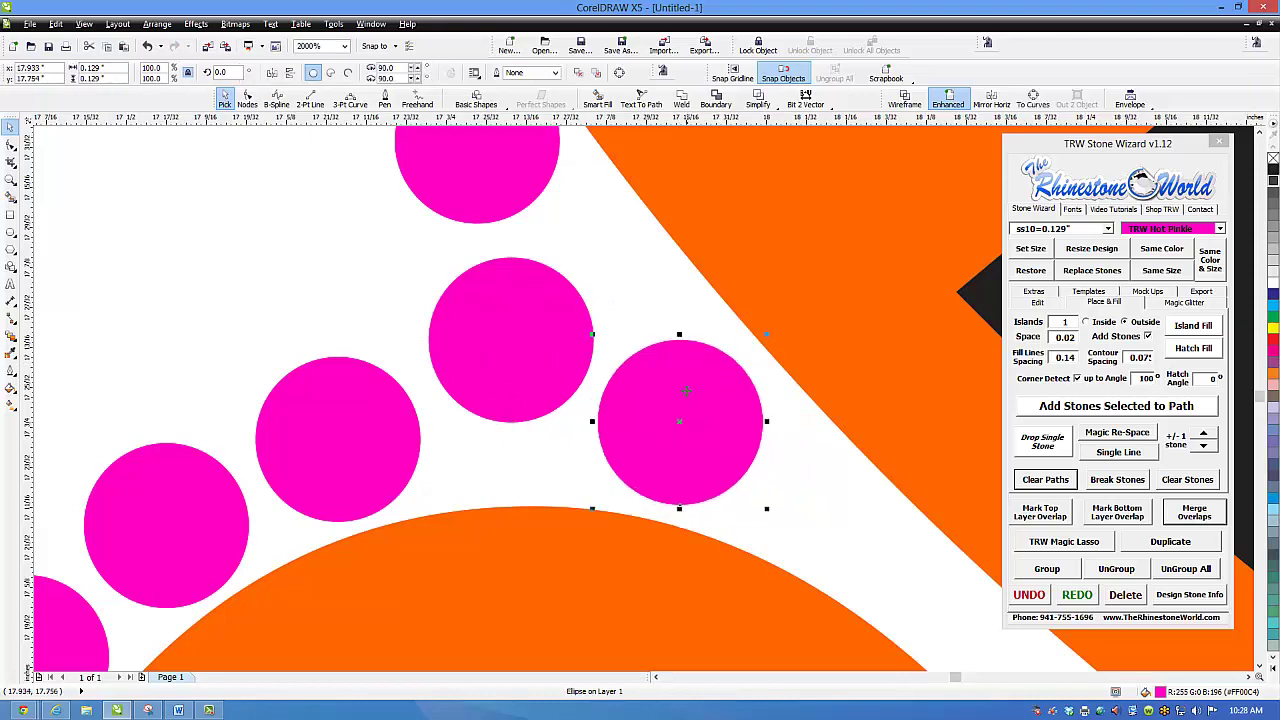
{"action": "scroll", "coordinate": [697, 400], "scroll_direction": "down", "scroll_amount": 2}
{"action": "scroll", "coordinate": [697, 400], "scroll_direction": "up", "scroll_amount": 1}
{"action": "mouse_move", "coordinate": [760, 468]}
{"action": "left_mouse_down"}
{"action": "mouse_move", "coordinate": [723, 420]}
{"action": "mouse_move", "coordinate": [740, 457]}
{"action": "mouse_move", "coordinate": [762, 467]}
{"action": "left_mouse_up"}
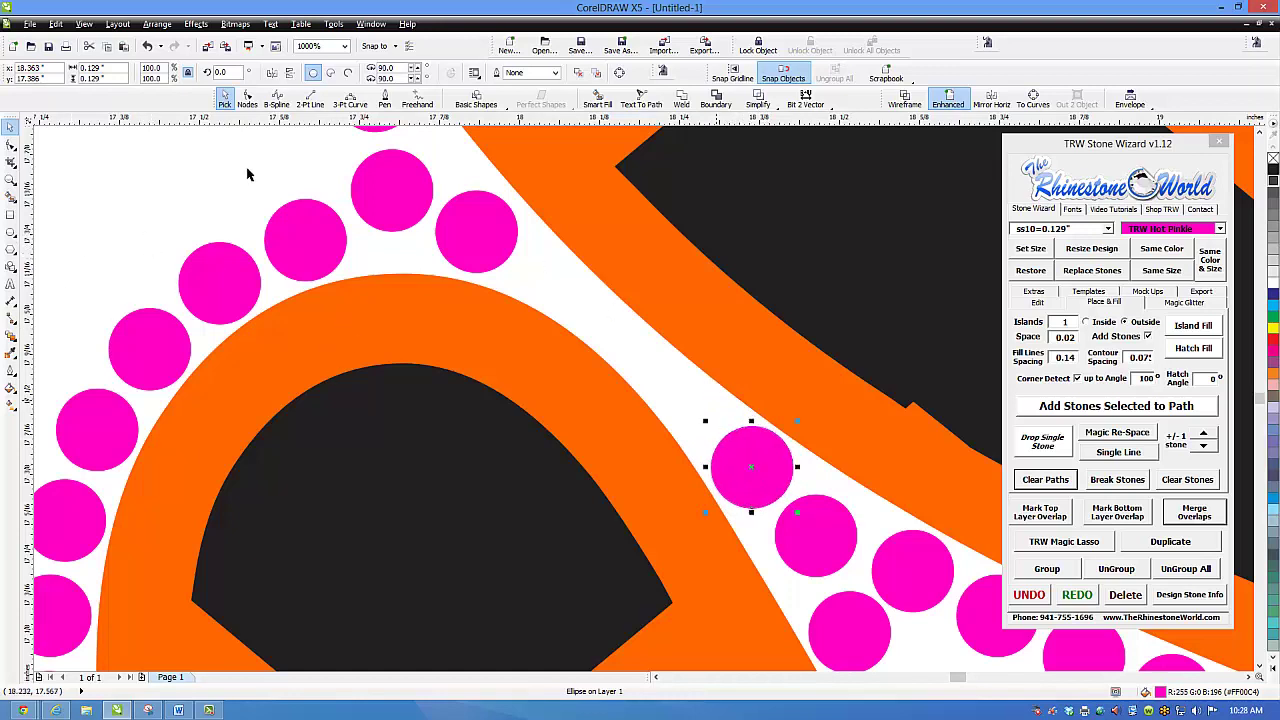
{"action": "left_click", "coordinate": [186, 167]}
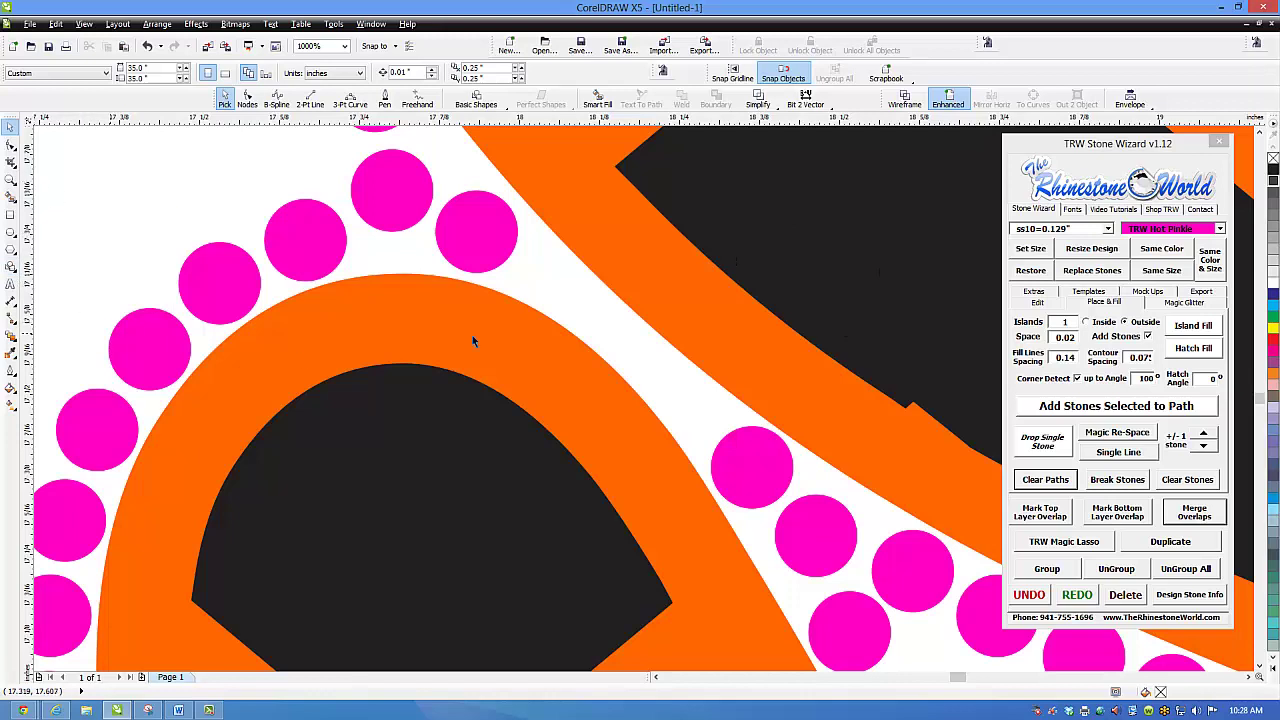
Draw a 3-point curve through the narrow gap, joining the centres of its two end stones with a slight upward bow
{"action": "key", "text": "F5"}
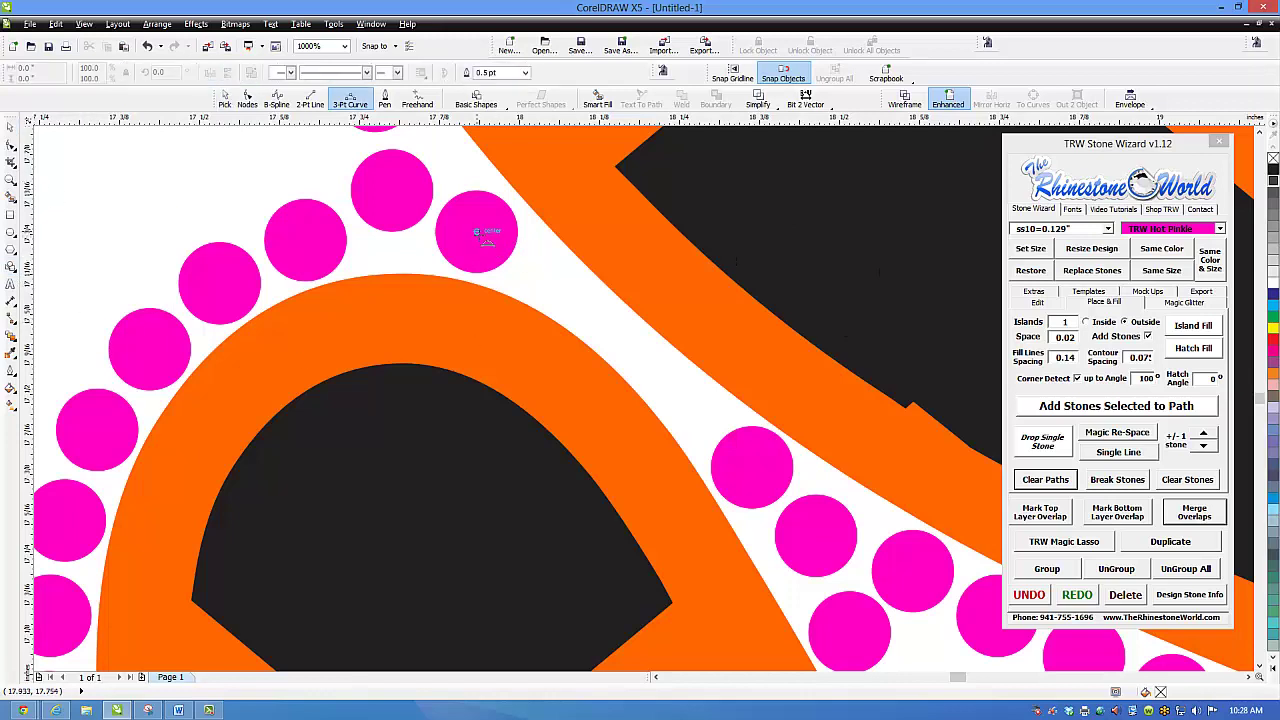
{"action": "left_click_drag", "start_coordinate": [478, 232], "coordinate": [751, 463]}
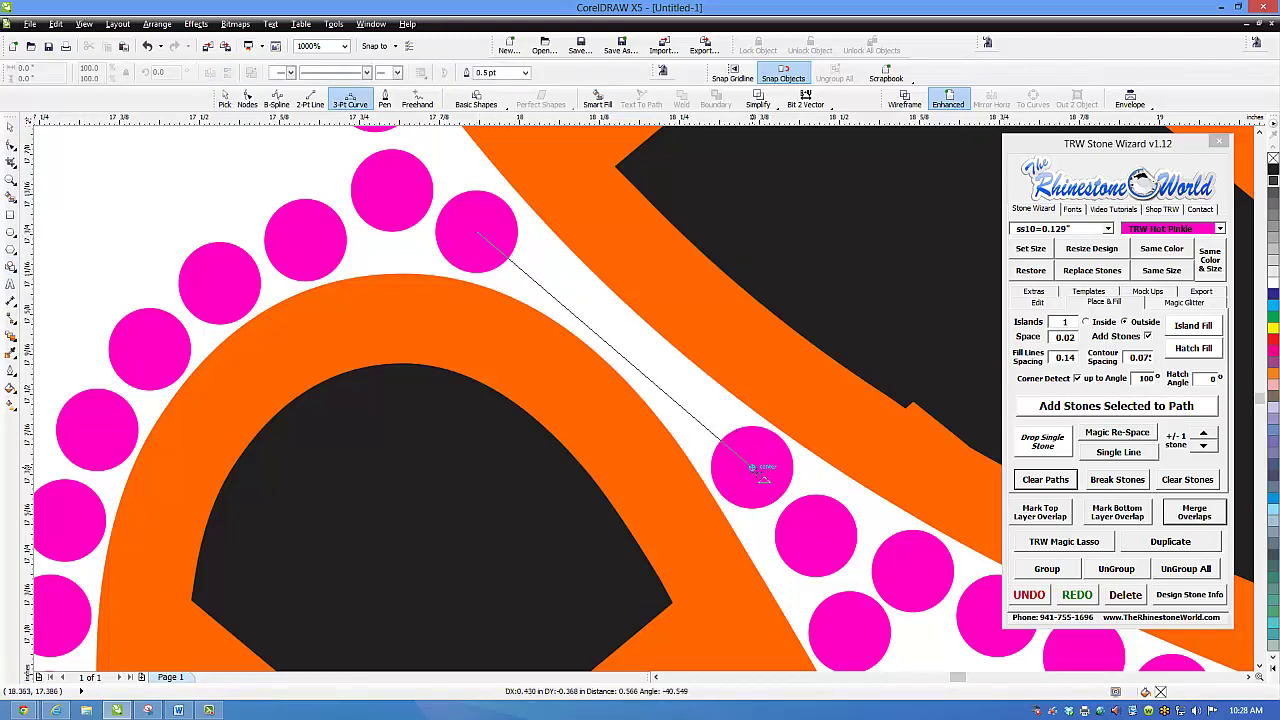
{"action": "left_click", "coordinate": [614, 336]}
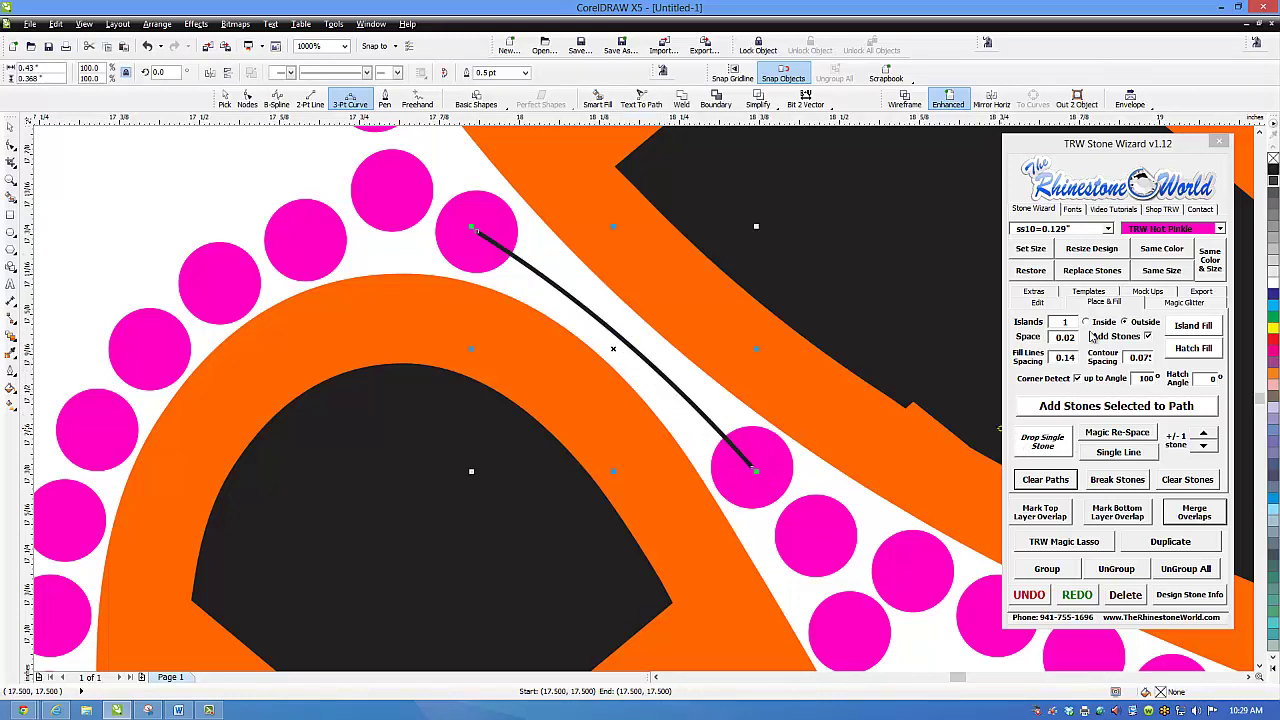
Place three evenly spaced stones along the curve between the end stones and clear the guide path
{"action": "left_click", "coordinate": [1038, 302]}
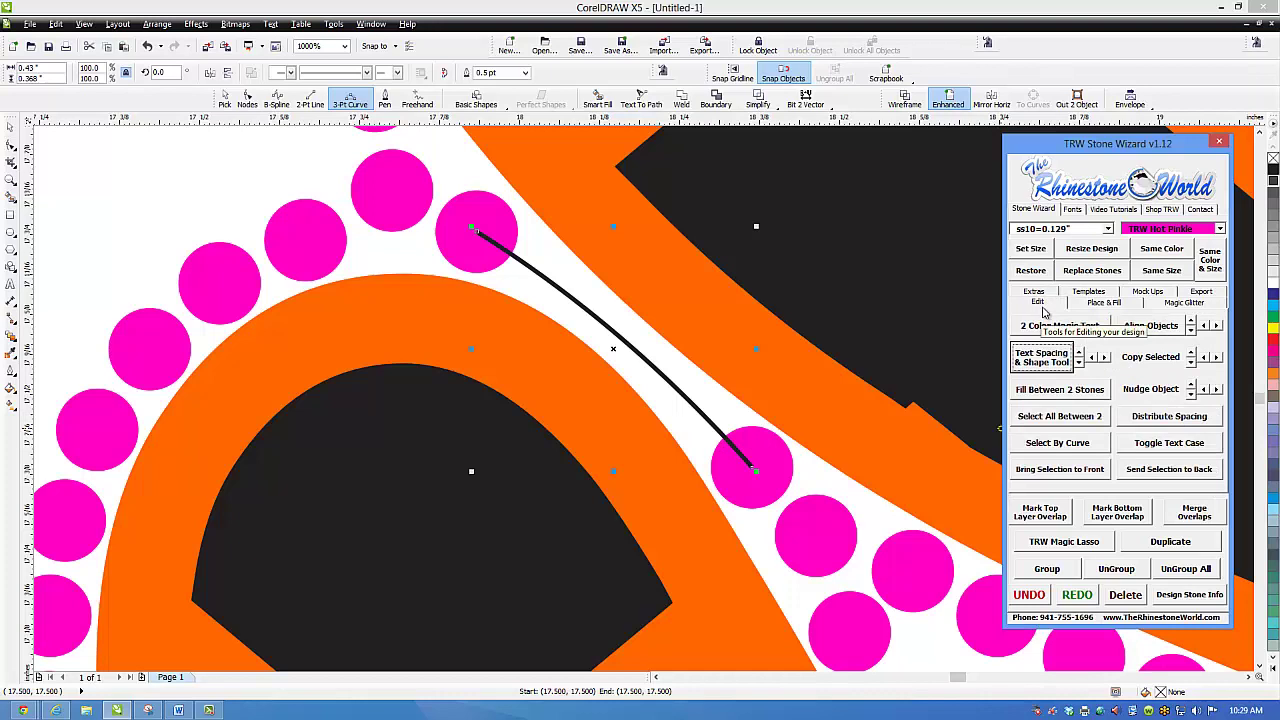
{"action": "left_click", "coordinate": [1102, 303]}
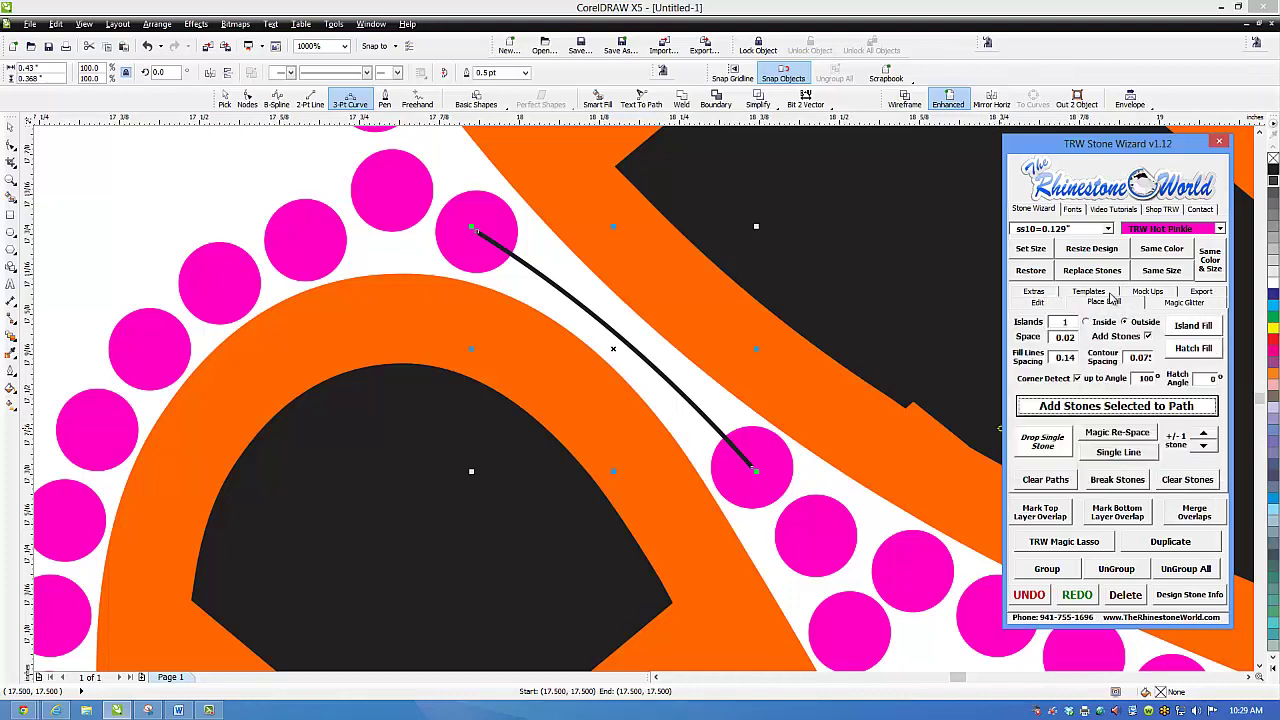
{"action": "left_click", "coordinate": [1124, 410]}
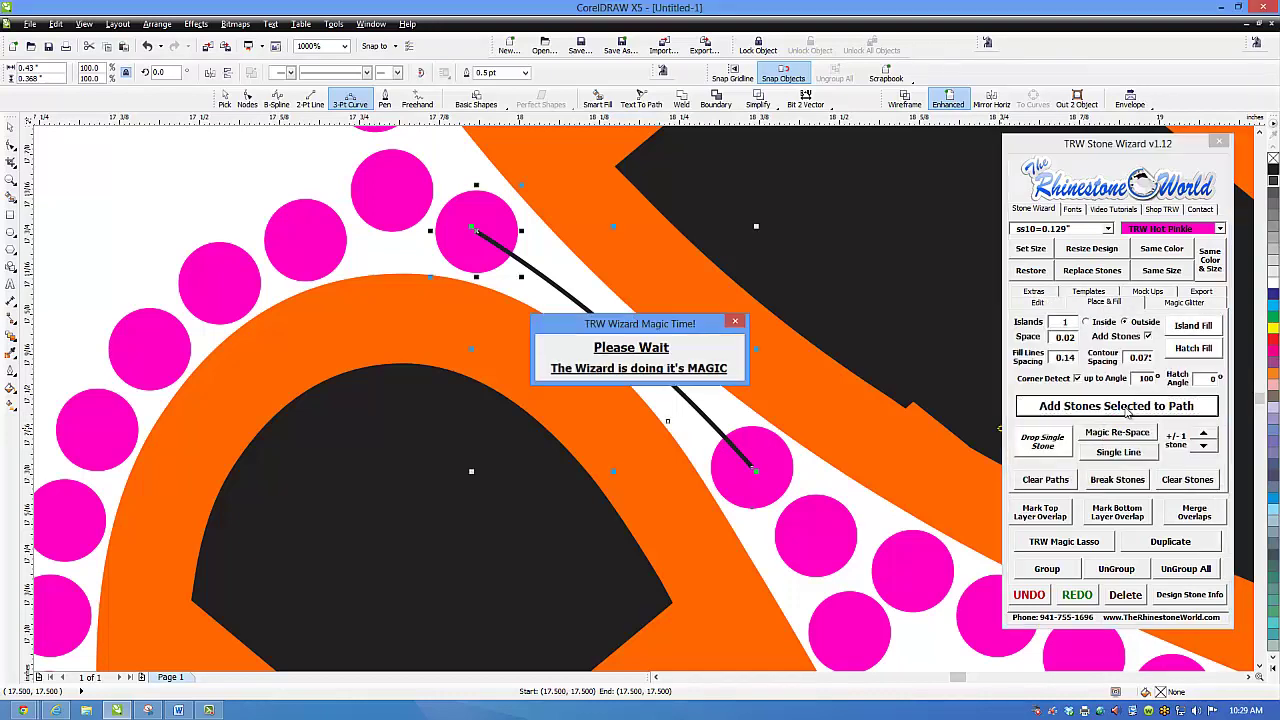
{"action": "left_click", "coordinate": [1204, 436]}
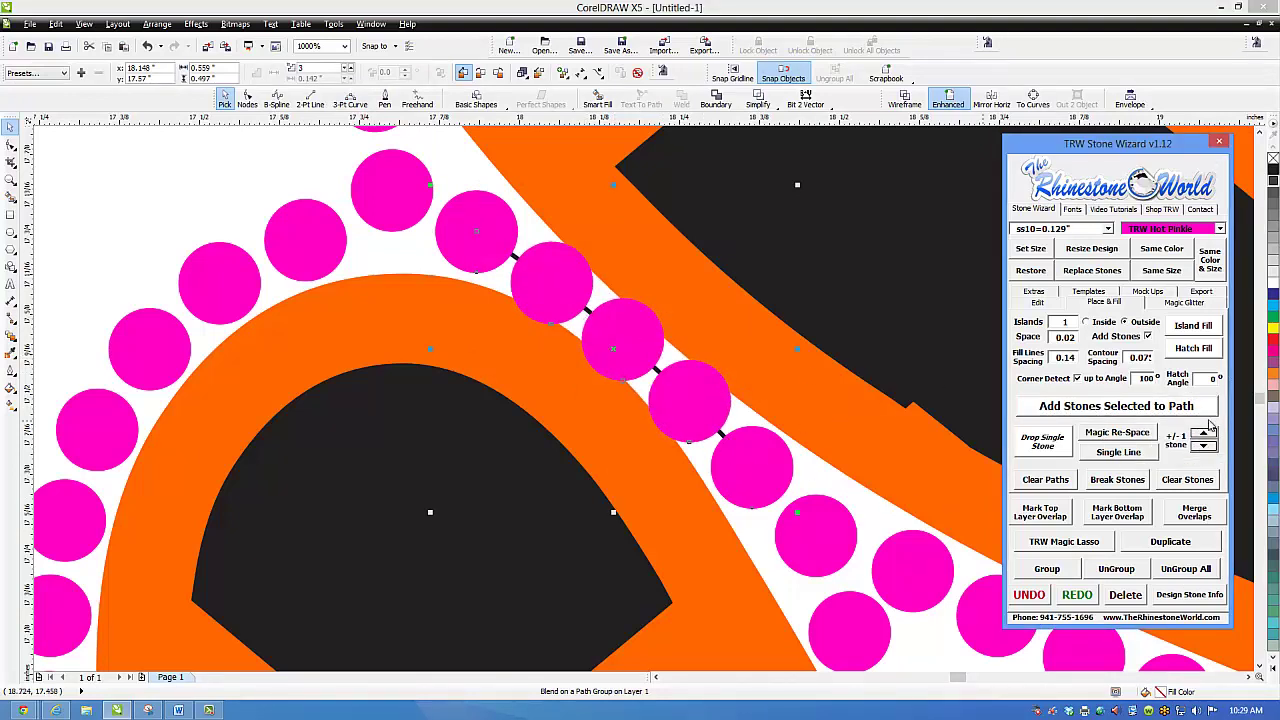
{"action": "left_click", "coordinate": [1045, 479]}
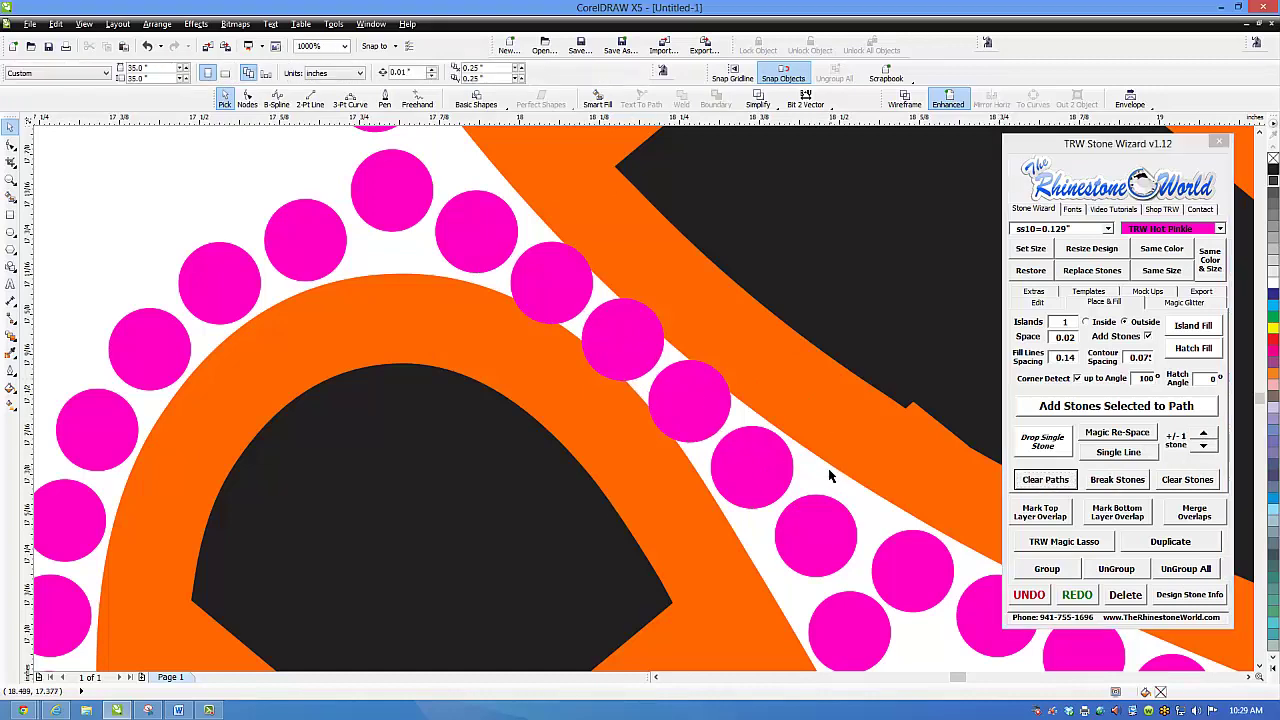
{"action": "scroll", "coordinate": [820, 465], "scroll_direction": "down", "scroll_amount": 5}
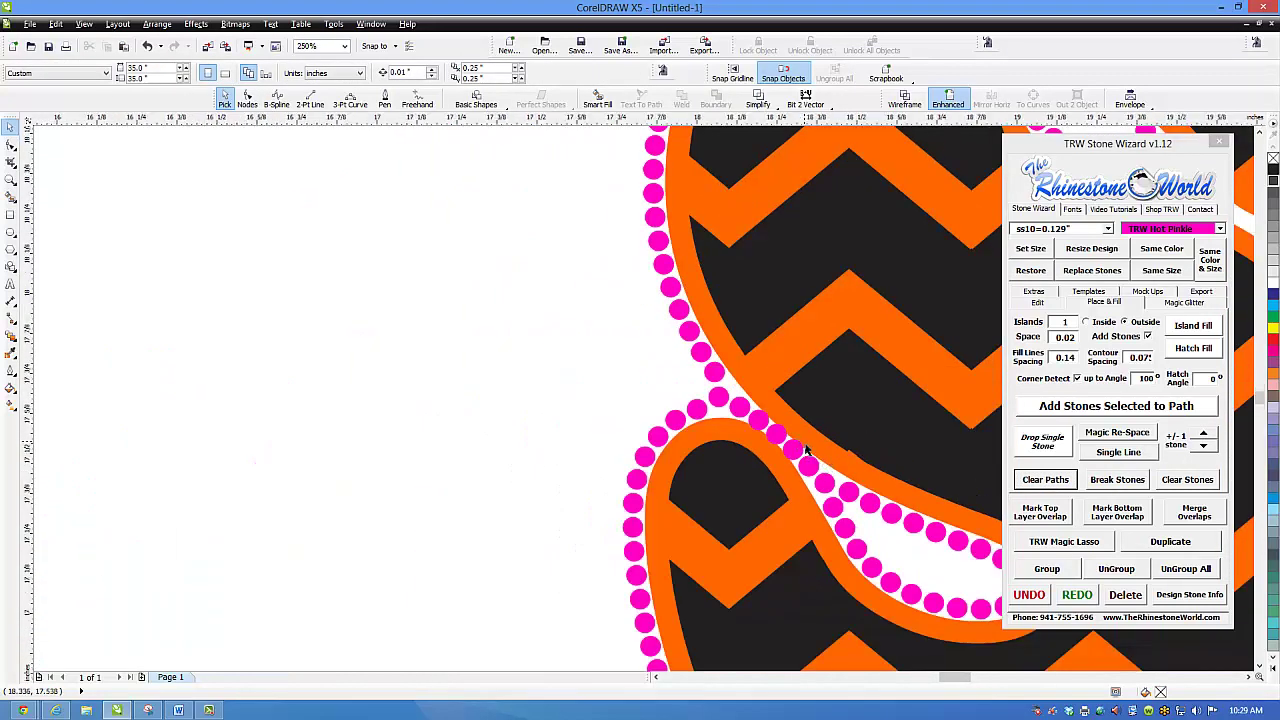
{"action": "scroll", "coordinate": [799, 450], "scroll_direction": "up", "scroll_amount": 5}
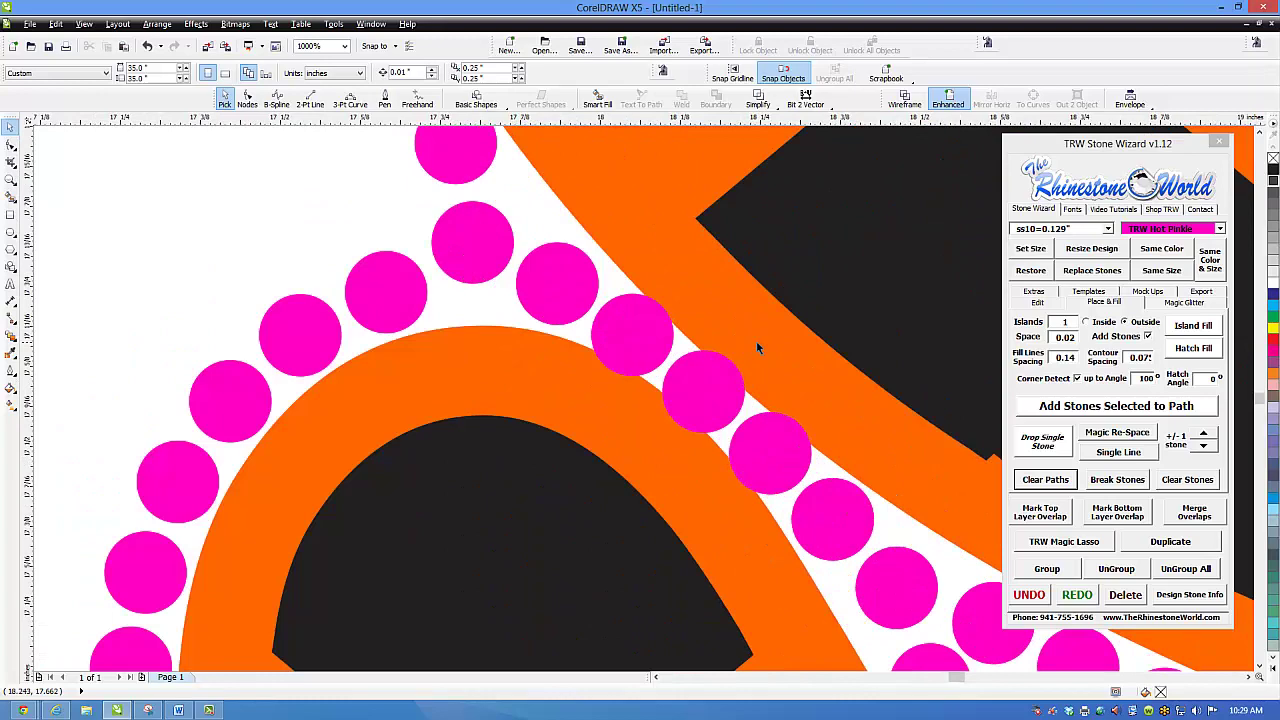
Reshape the orange S outline along the upper edge of the lower gap, adjusting its nodes to clear the overlapping stones
{"action": "scroll", "coordinate": [756, 341], "scroll_direction": "down", "scroll_amount": 2}
{"action": "left_click", "coordinate": [761, 350]}
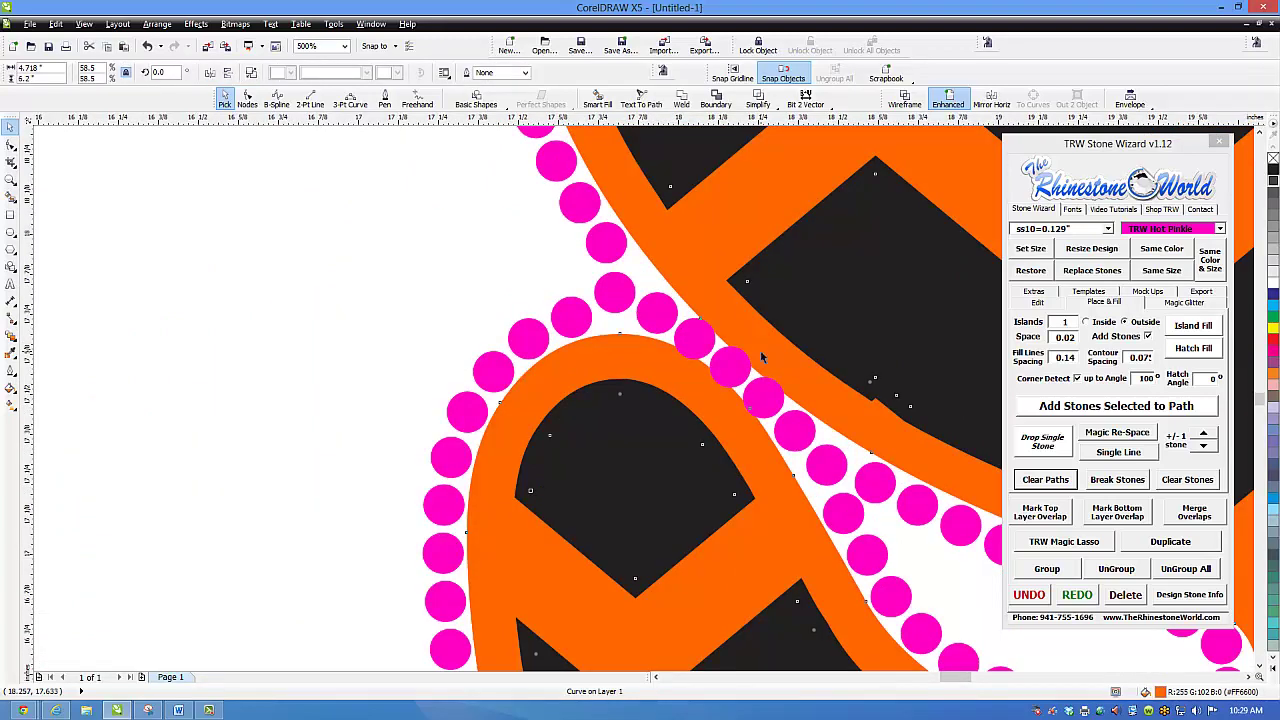
{"action": "key", "text": "F10"}
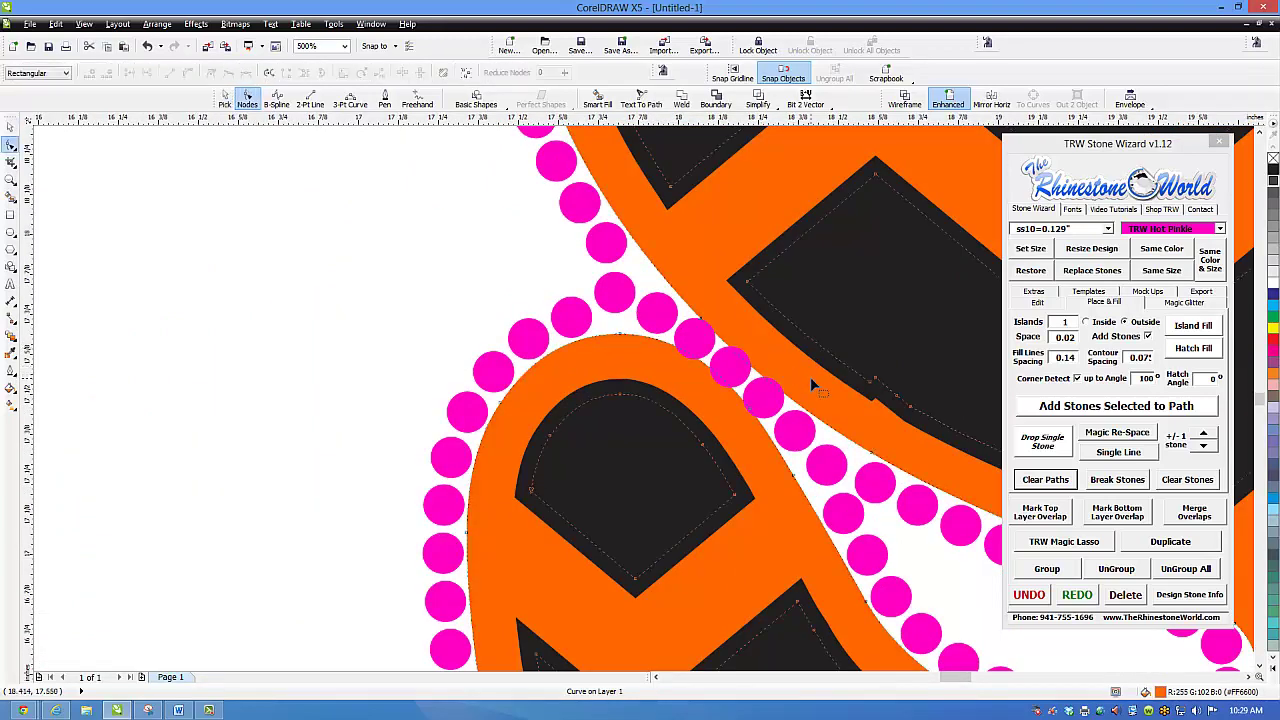
{"action": "scroll", "coordinate": [811, 377], "scroll_direction": "down", "scroll_amount": 2}
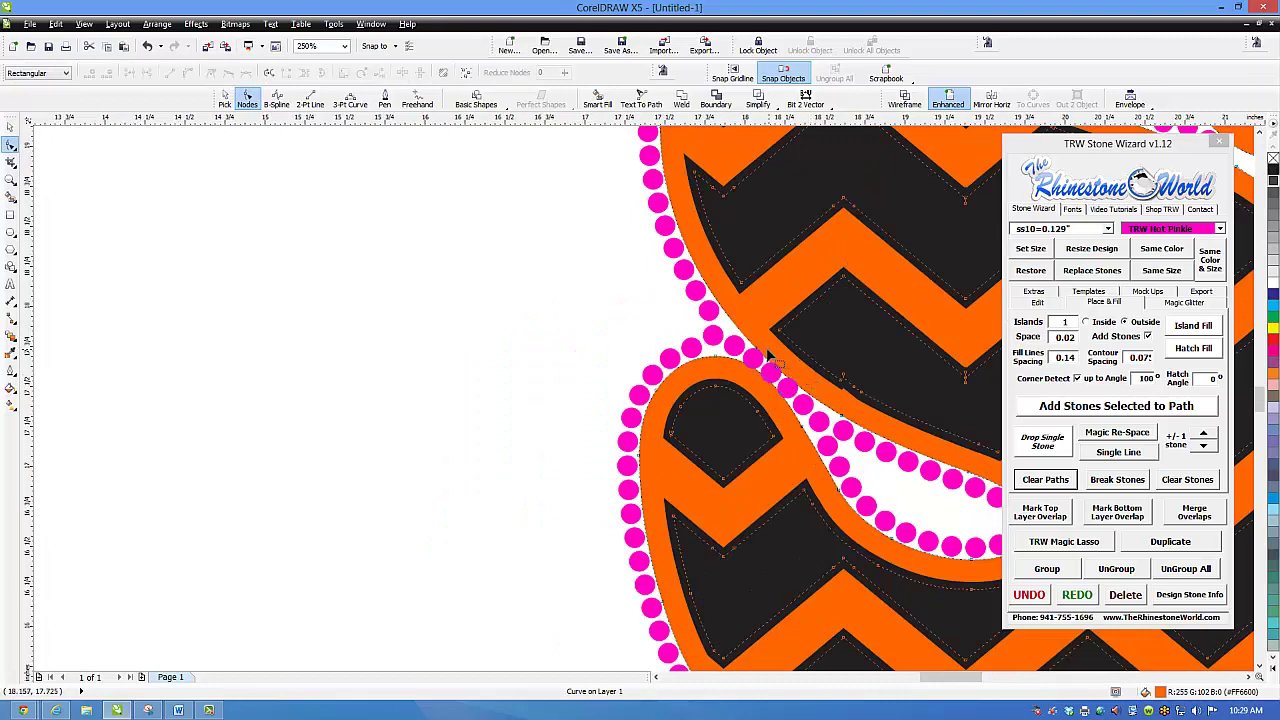
{"action": "scroll", "coordinate": [769, 352], "scroll_direction": "up", "scroll_amount": 4}
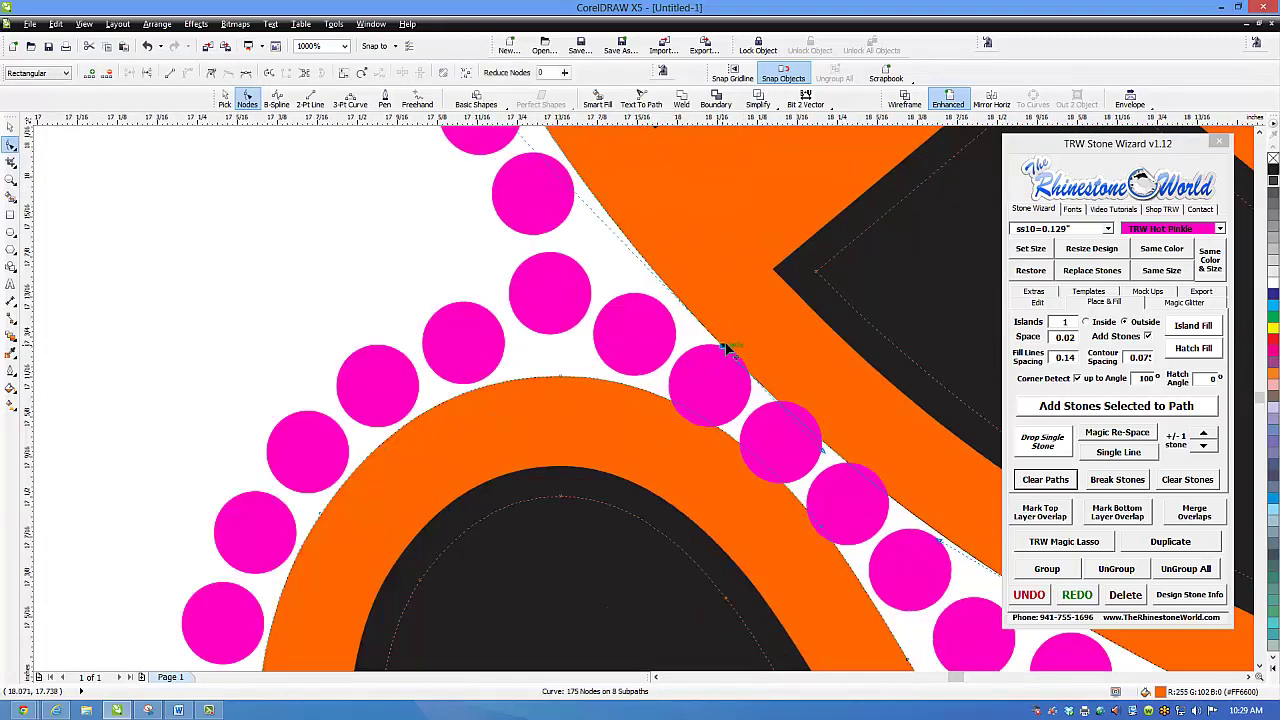
{"action": "left_click", "coordinate": [729, 340]}
{"action": "scroll", "coordinate": [733, 348], "scroll_direction": "down", "scroll_amount": 3}
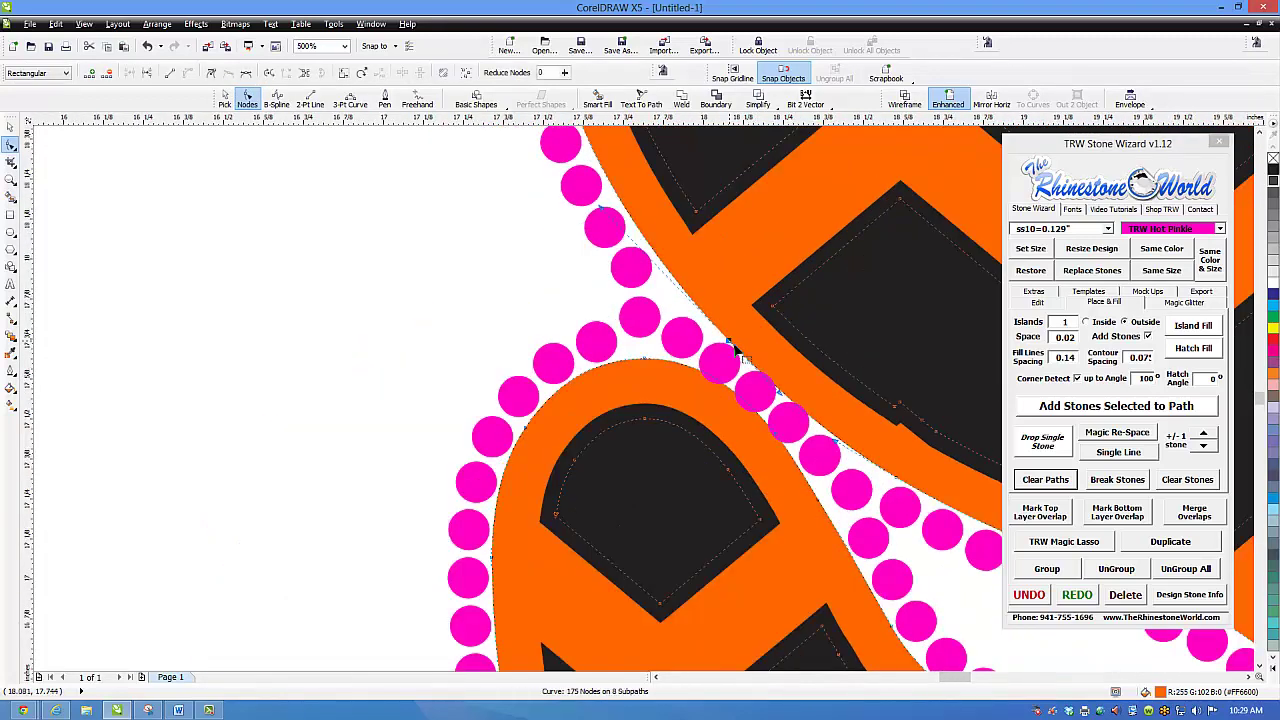
{"action": "scroll", "coordinate": [826, 432], "scroll_direction": "up", "scroll_amount": 3}
{"action": "left_click_drag", "start_coordinate": [743, 368], "coordinate": [754, 364]}
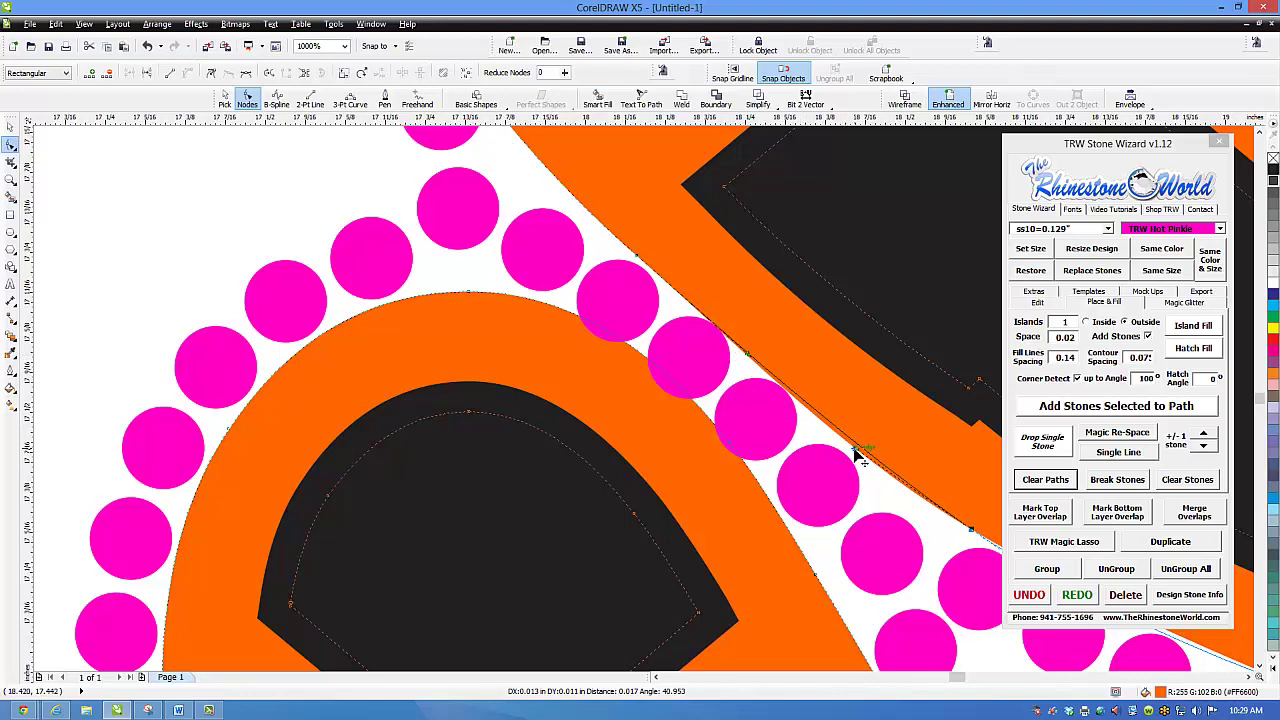
{"action": "scroll", "coordinate": [785, 404], "scroll_direction": "down", "scroll_amount": 2}
{"action": "scroll", "coordinate": [720, 337], "scroll_direction": "up", "scroll_amount": 2}
{"action": "scroll", "coordinate": [720, 335], "scroll_direction": "up", "scroll_amount": 2}
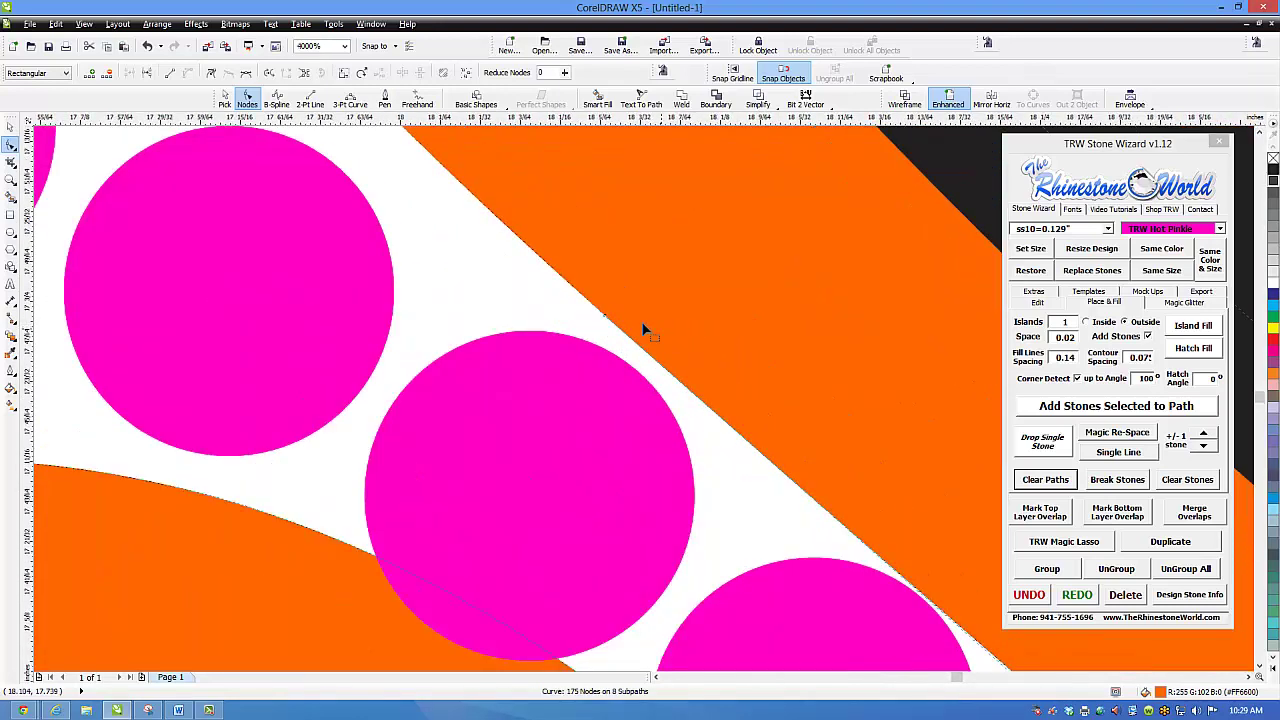
{"action": "scroll", "coordinate": [614, 309], "scroll_direction": "down", "scroll_amount": 2}
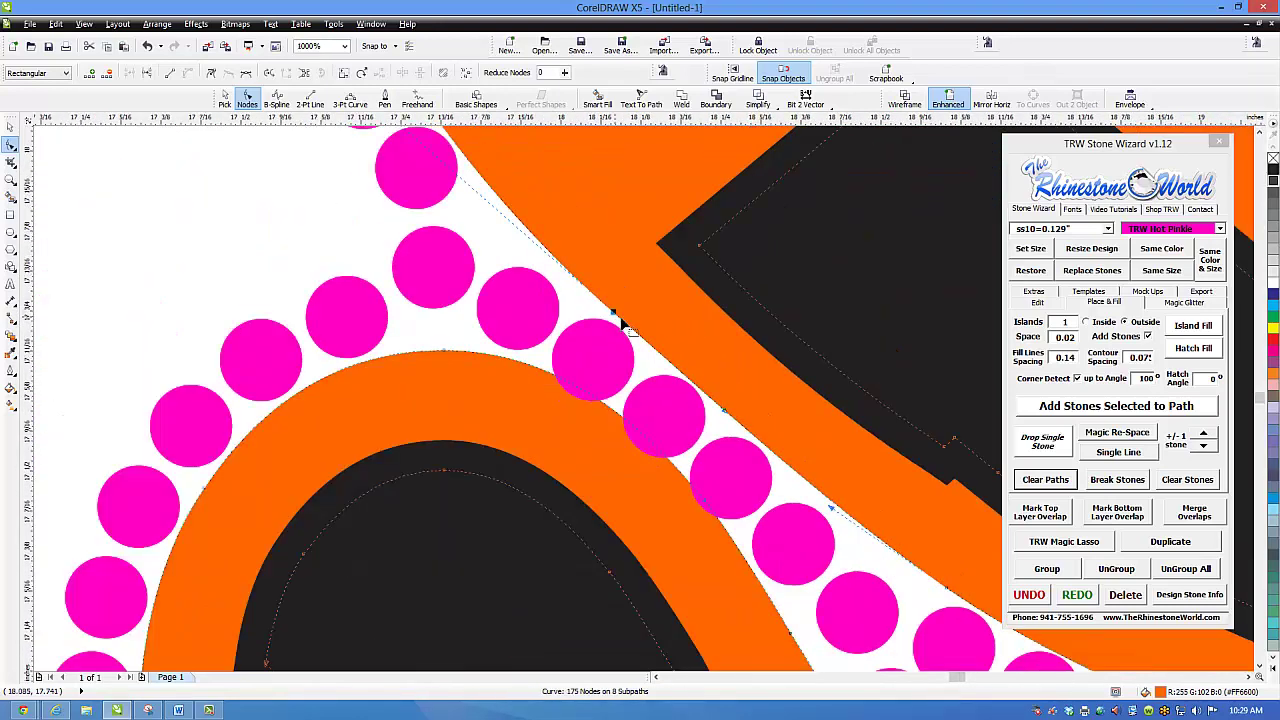
{"action": "scroll", "coordinate": [664, 334], "scroll_direction": "down", "scroll_amount": 2}
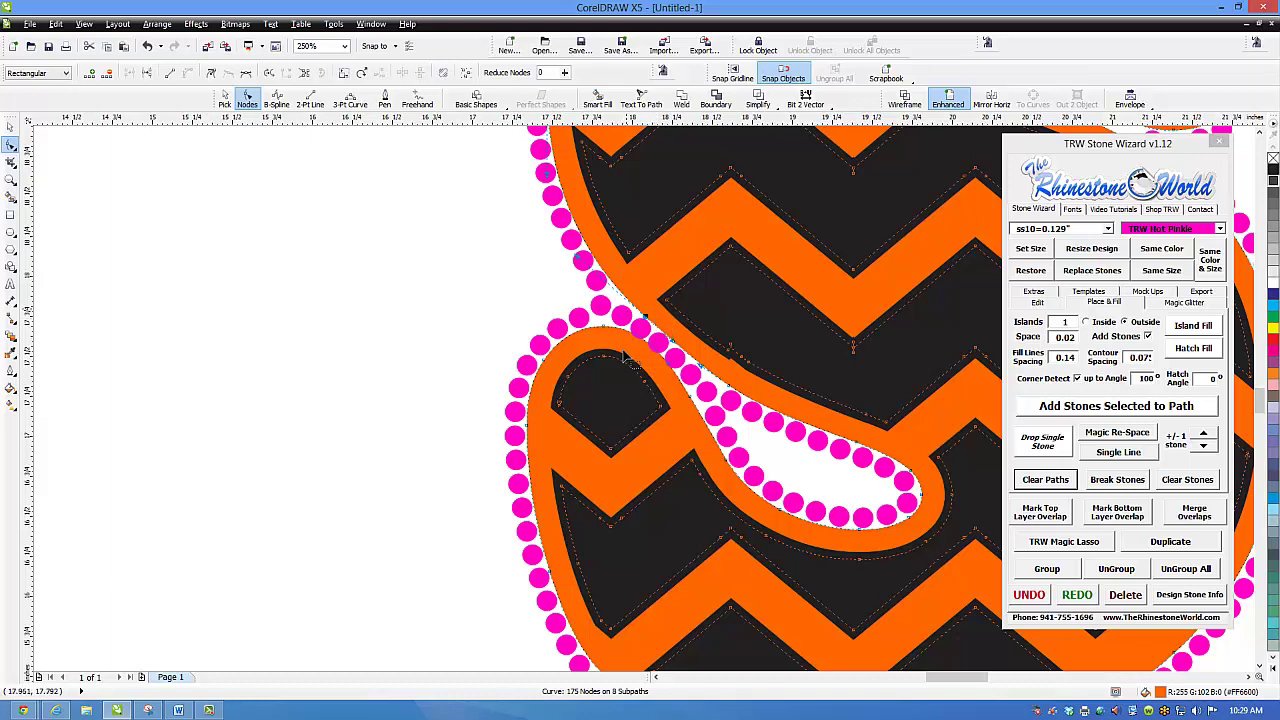
Lower the top node of the lower curl's orange outline and pull its gap-side edge inward to clear the stones
{"action": "scroll", "coordinate": [628, 355], "scroll_direction": "up", "scroll_amount": 2}
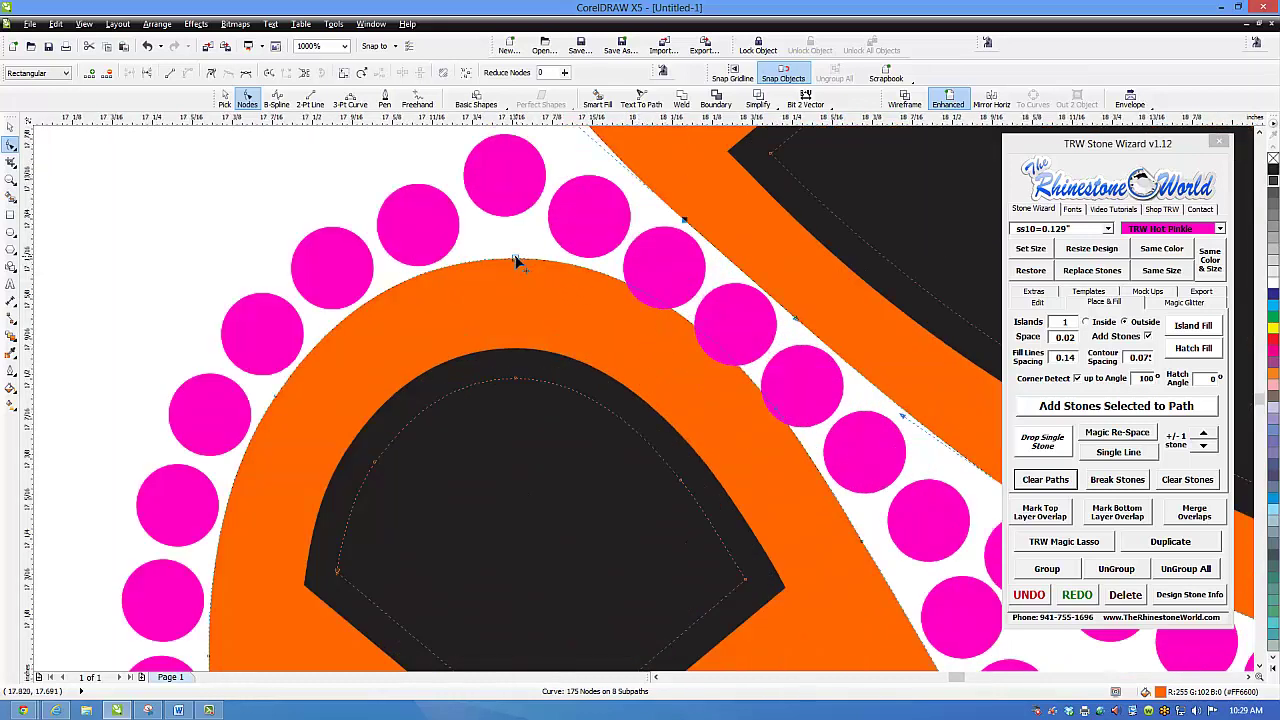
{"action": "left_click_drag", "start_coordinate": [516, 262], "coordinate": [512, 277]}
{"action": "left_click_drag", "start_coordinate": [775, 418], "coordinate": [774, 428]}
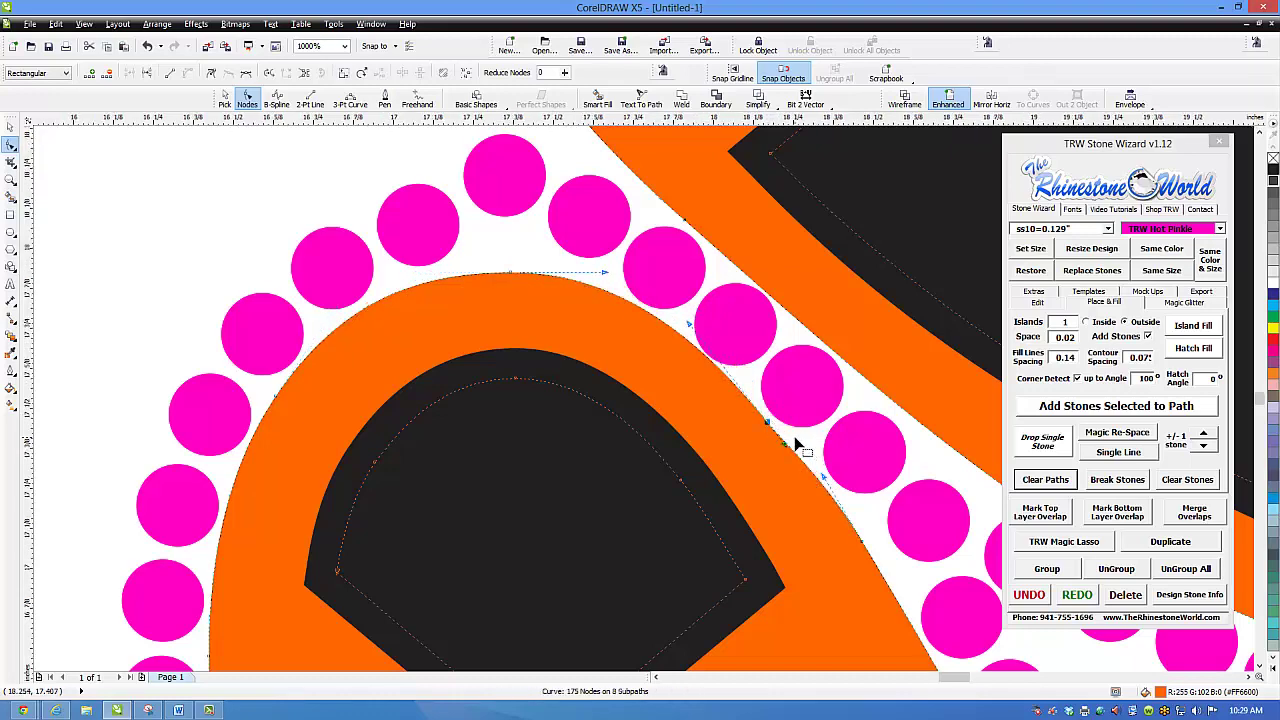
{"action": "scroll", "coordinate": [794, 436], "scroll_direction": "down", "scroll_amount": 3}
{"action": "scroll", "coordinate": [807, 458], "scroll_direction": "up", "scroll_amount": 3}
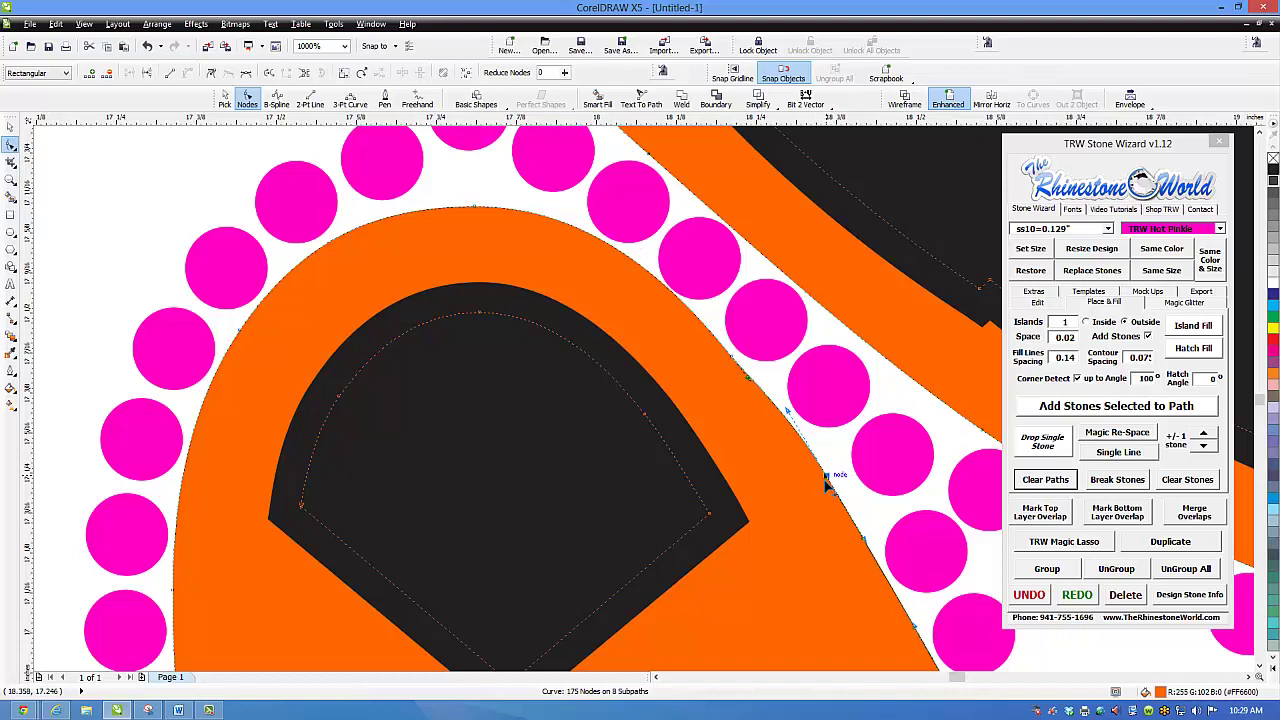
{"action": "scroll", "coordinate": [826, 484], "scroll_direction": "down", "scroll_amount": 1}
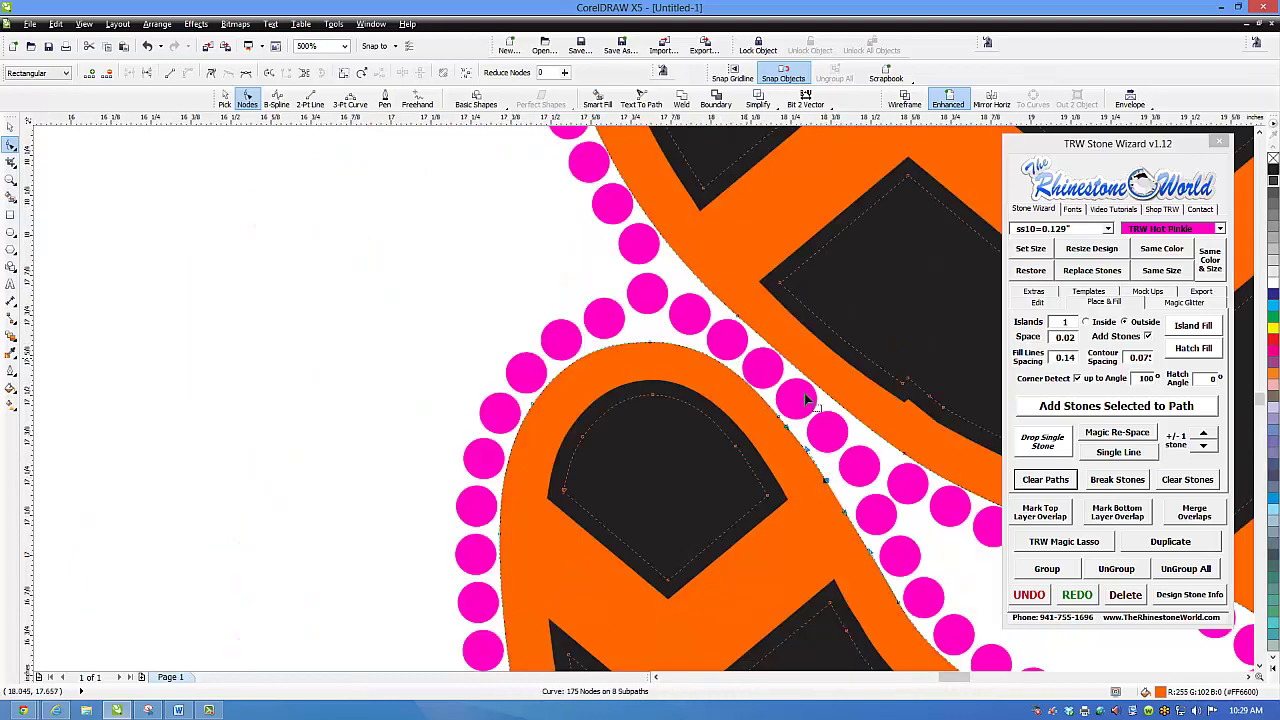
{"action": "left_click", "coordinate": [10, 126]}
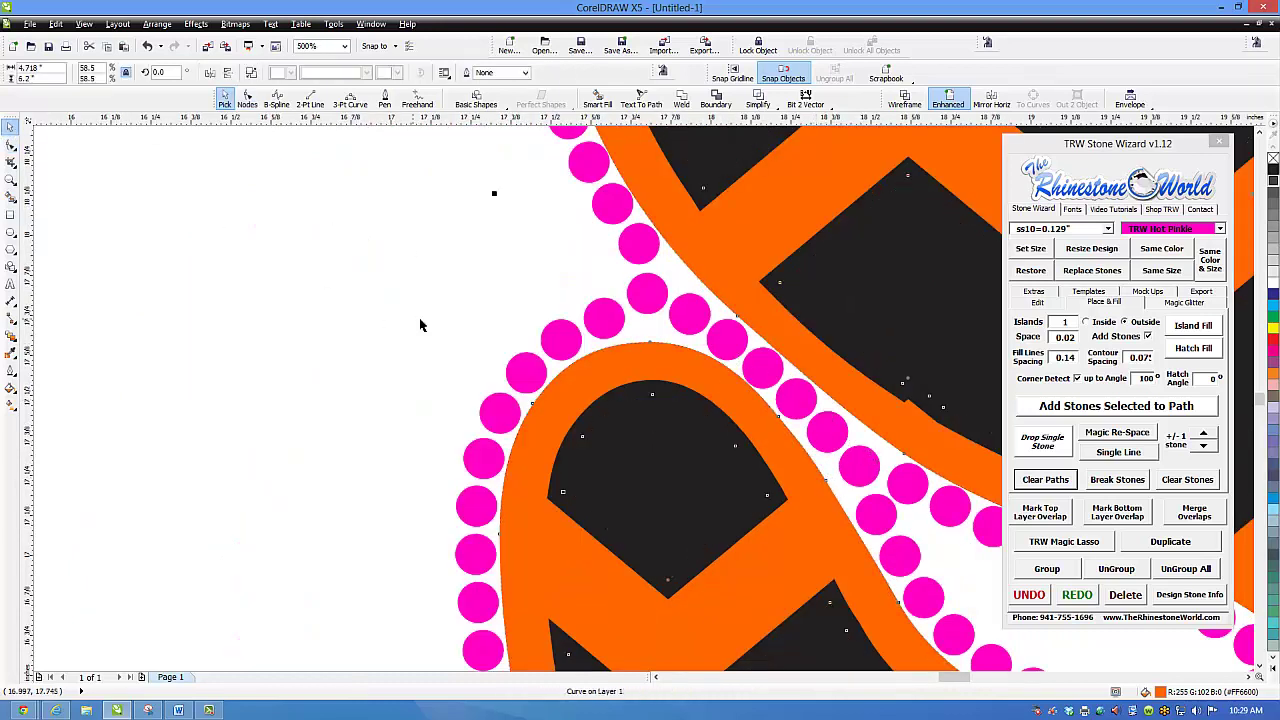
{"action": "left_click", "coordinate": [424, 324]}
Rearrange the stones at the notch above the lower curl so the outer row meets the curl's row without a break
{"action": "scroll", "coordinate": [665, 301], "scroll_direction": "up", "scroll_amount": 2}
{"action": "left_click_drag", "start_coordinate": [613, 335], "coordinate": [615, 420]}
{"action": "left_click_drag", "start_coordinate": [780, 395], "coordinate": [785, 404]}
{"action": "left_click", "coordinate": [432, 385]}
{"action": "left_click_drag", "start_coordinate": [432, 390], "coordinate": [422, 395]}
{"action": "left_click_drag", "start_coordinate": [611, 385], "coordinate": [690, 245]}
{"action": "scroll", "coordinate": [638, 322], "scroll_direction": "down", "scroll_amount": 1}
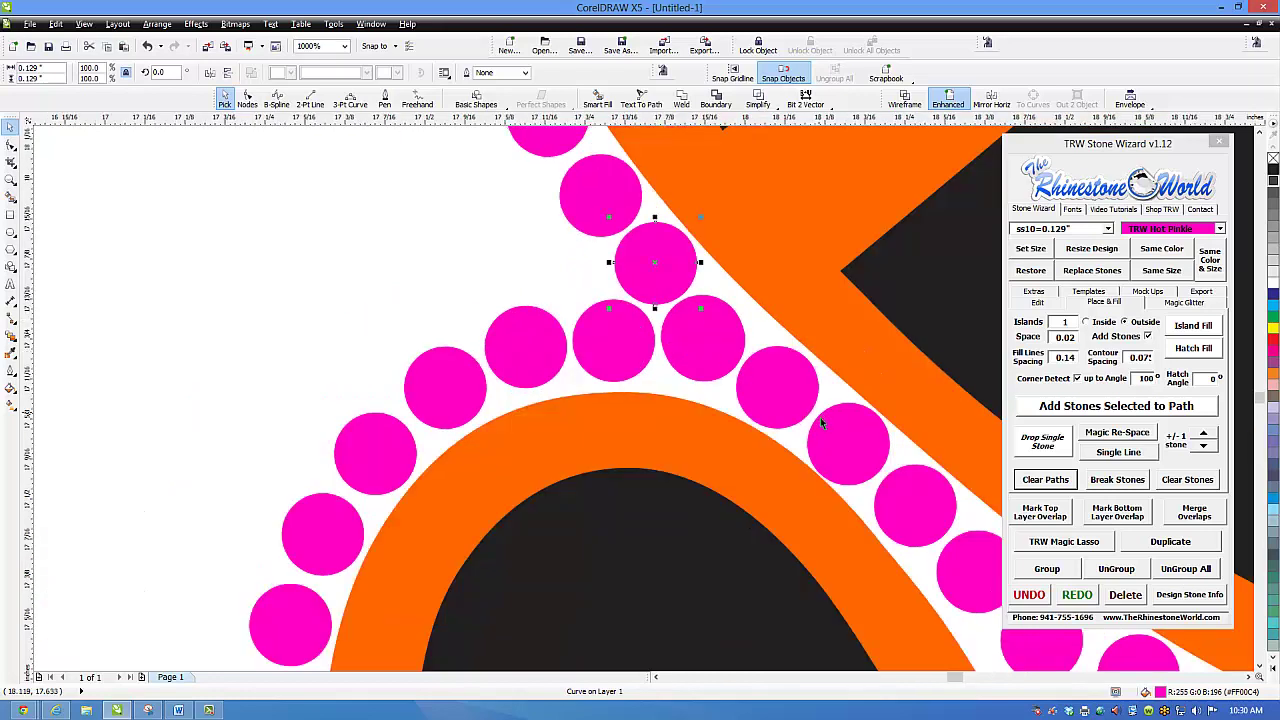
Fine-tune the stone at the entrance of the lower gap and its neighbour for even spacing
{"action": "scroll", "coordinate": [790, 410], "scroll_direction": "up", "scroll_amount": 1}
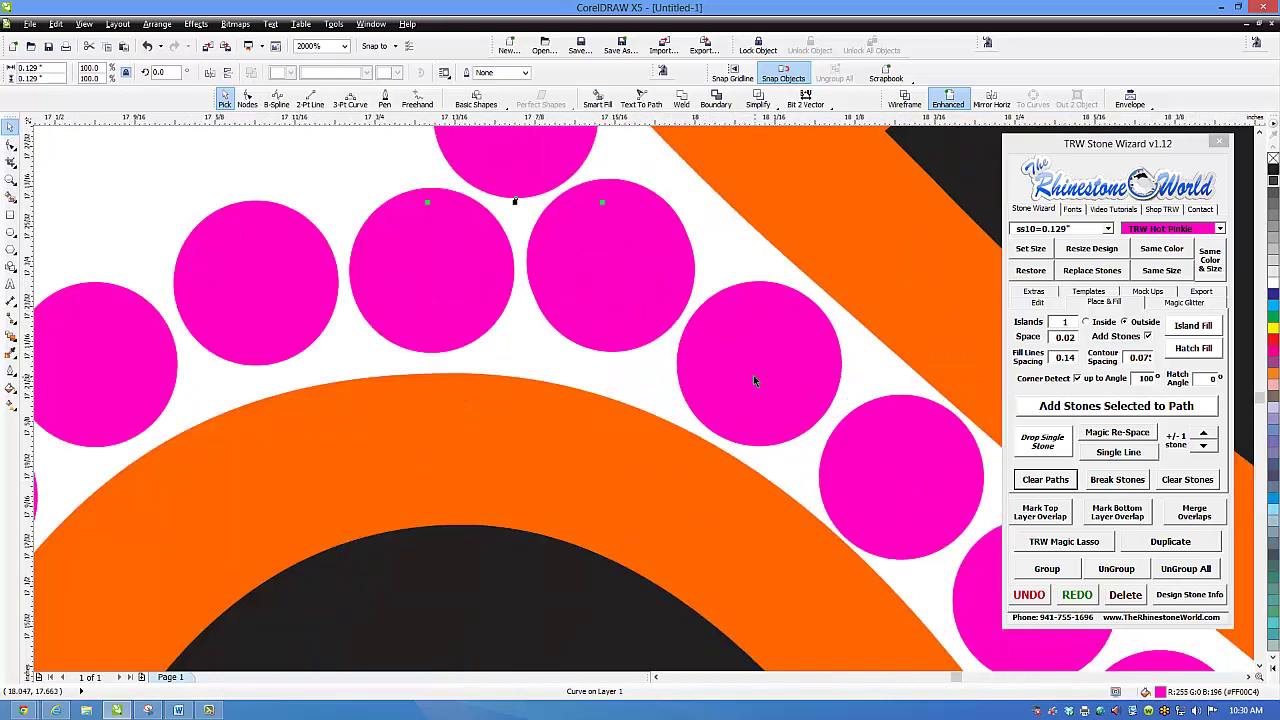
{"action": "left_click_drag", "start_coordinate": [610, 295], "coordinate": [609, 302]}
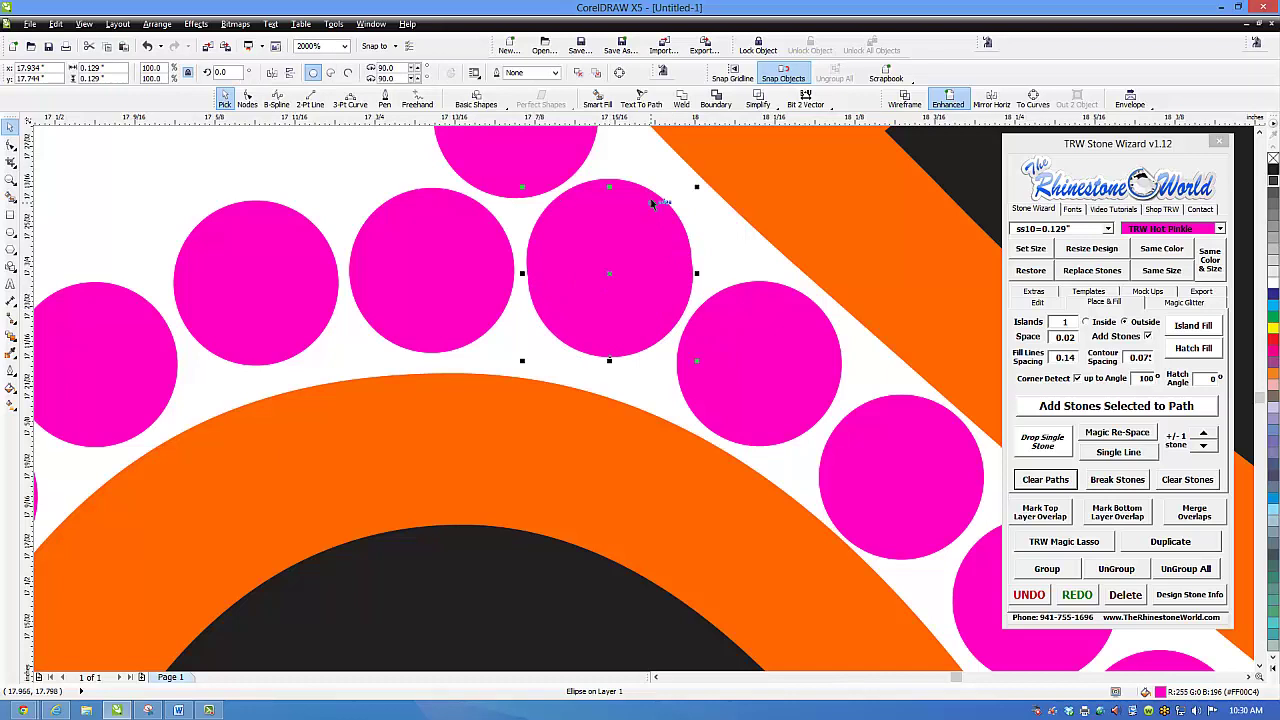
{"action": "left_click_drag", "start_coordinate": [799, 376], "coordinate": [802, 378]}
{"action": "left_click_drag", "start_coordinate": [629, 296], "coordinate": [634, 293]}
{"action": "key", "text": "Escape"}
{"action": "scroll", "coordinate": [621, 333], "scroll_direction": "down", "scroll_amount": 3}
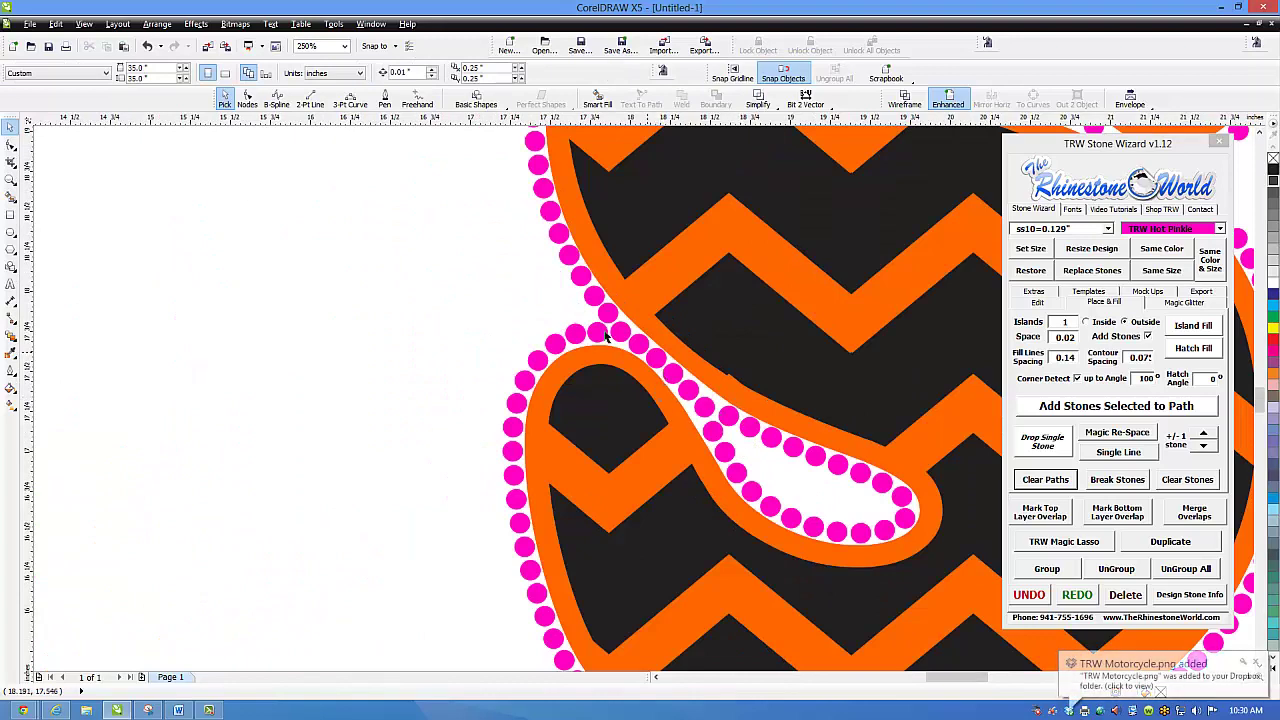
Add a stone in the narrow gap below the upper curl and shift it and the adjacent stone for even spacing
{"action": "scroll", "coordinate": [598, 337], "scroll_direction": "down", "scroll_amount": 2}
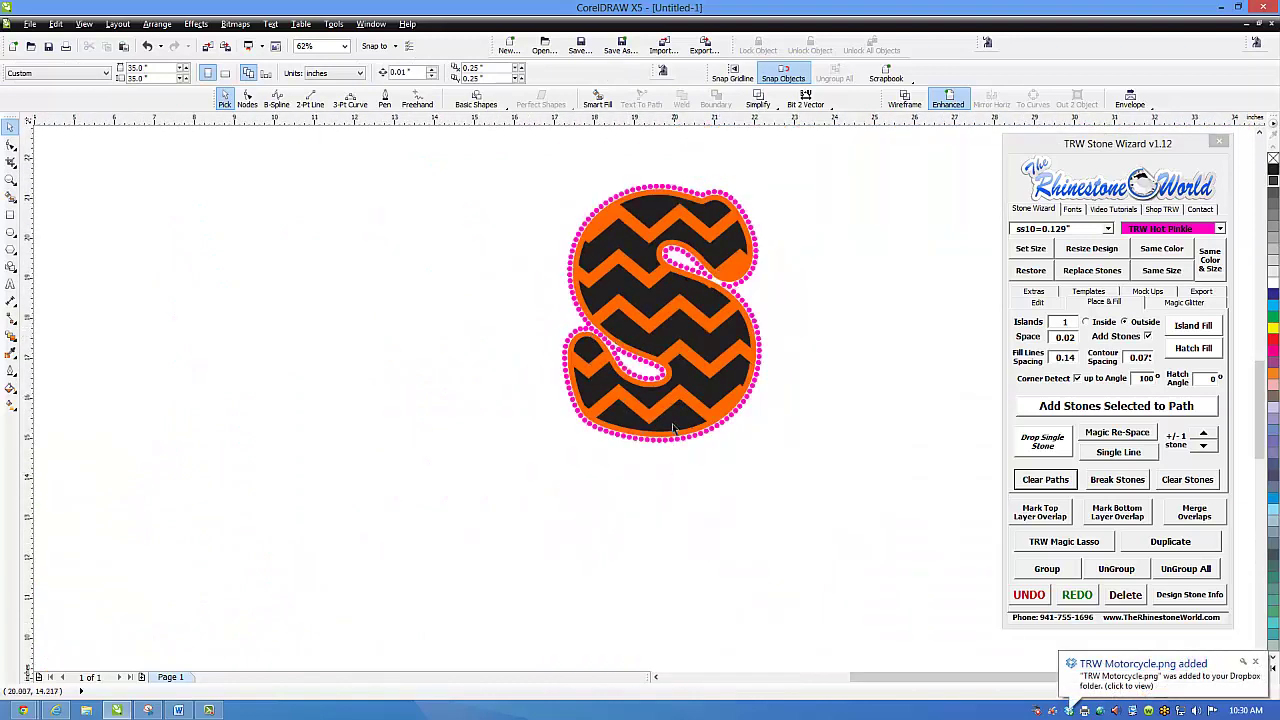
{"action": "scroll", "coordinate": [618, 347], "scroll_direction": "up", "scroll_amount": 3}
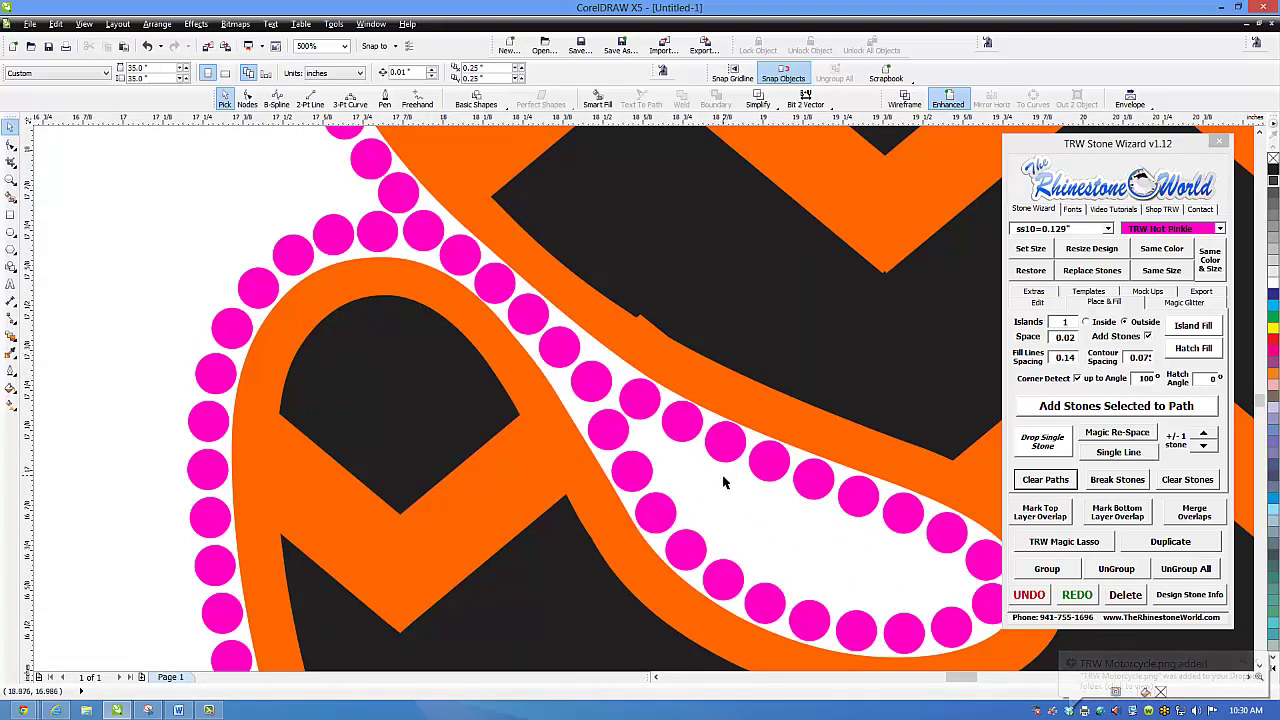
{"action": "scroll", "coordinate": [512, 398], "scroll_direction": "down", "scroll_amount": 3}
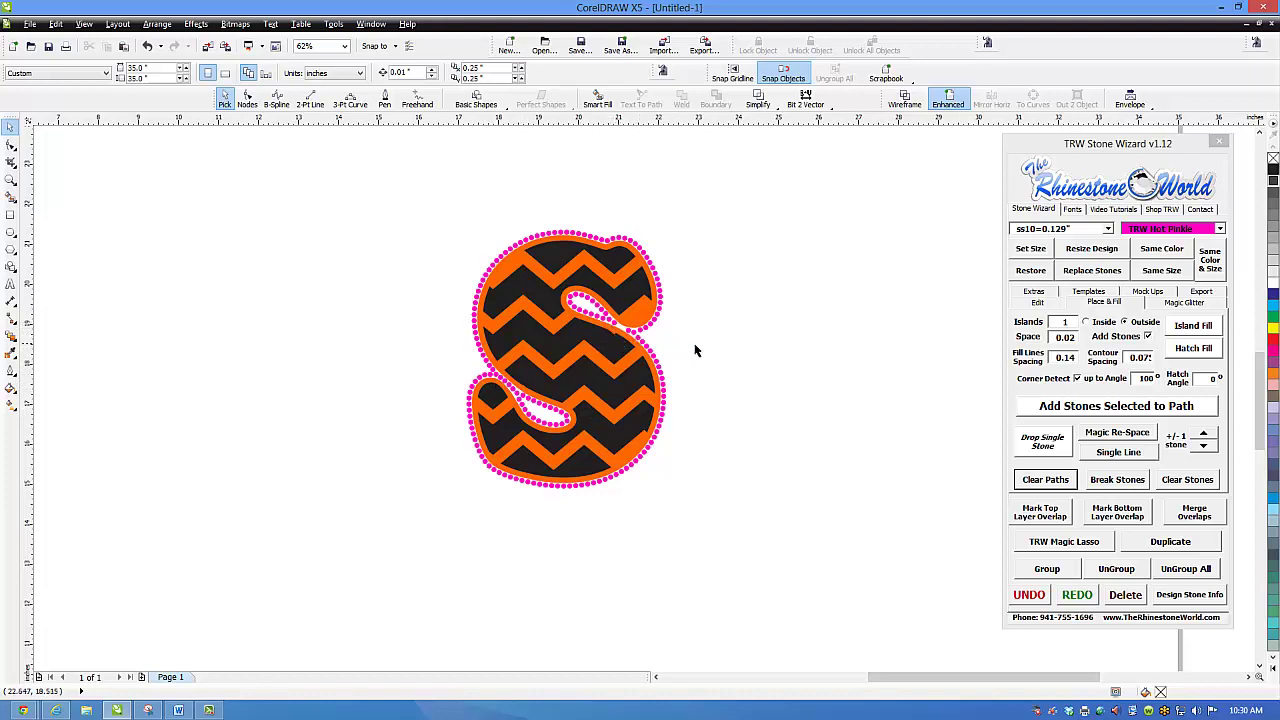
{"action": "scroll", "coordinate": [630, 331], "scroll_direction": "up", "scroll_amount": 4}
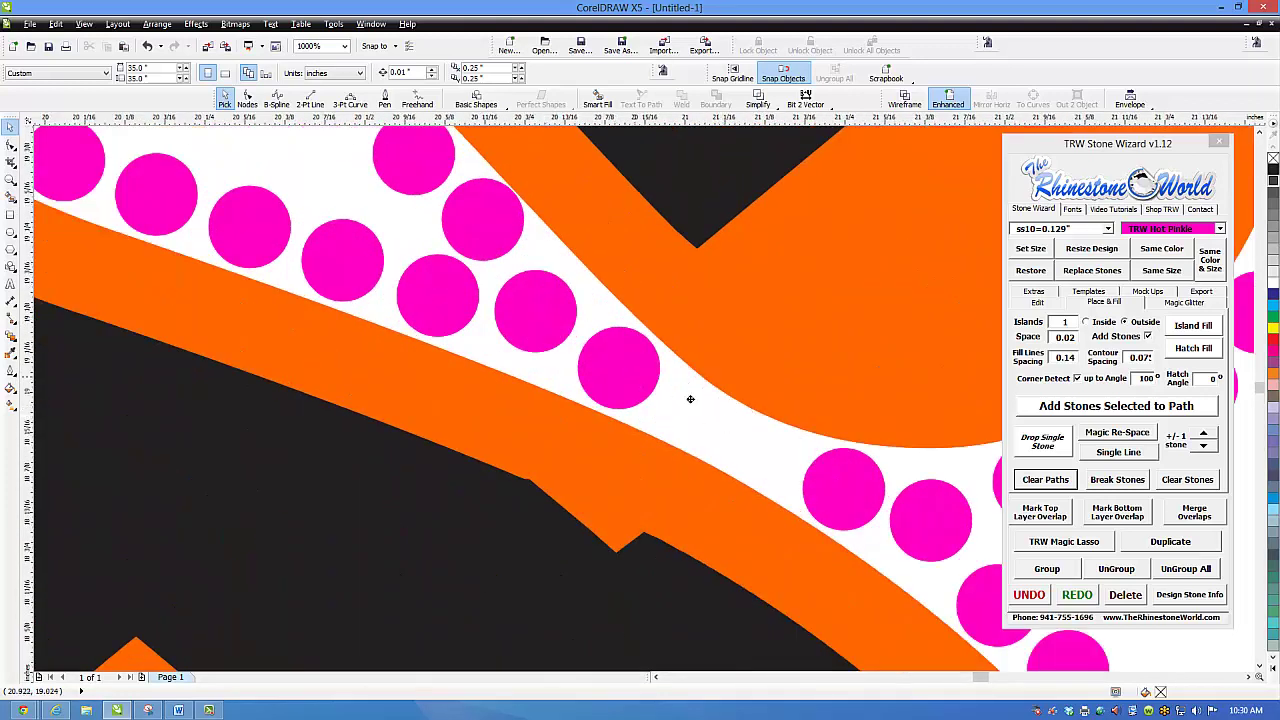
{"action": "left_click", "coordinate": [696, 415]}
{"action": "scroll", "coordinate": [615, 375], "scroll_direction": "up", "scroll_amount": 1}
{"action": "mouse_move", "coordinate": [633, 390]}
{"action": "left_mouse_down"}
{"action": "mouse_move", "coordinate": [622, 372]}
{"action": "mouse_move", "coordinate": [615, 380]}
{"action": "left_mouse_up"}
{"action": "left_click_drag", "start_coordinate": [760, 444], "coordinate": [739, 430]}
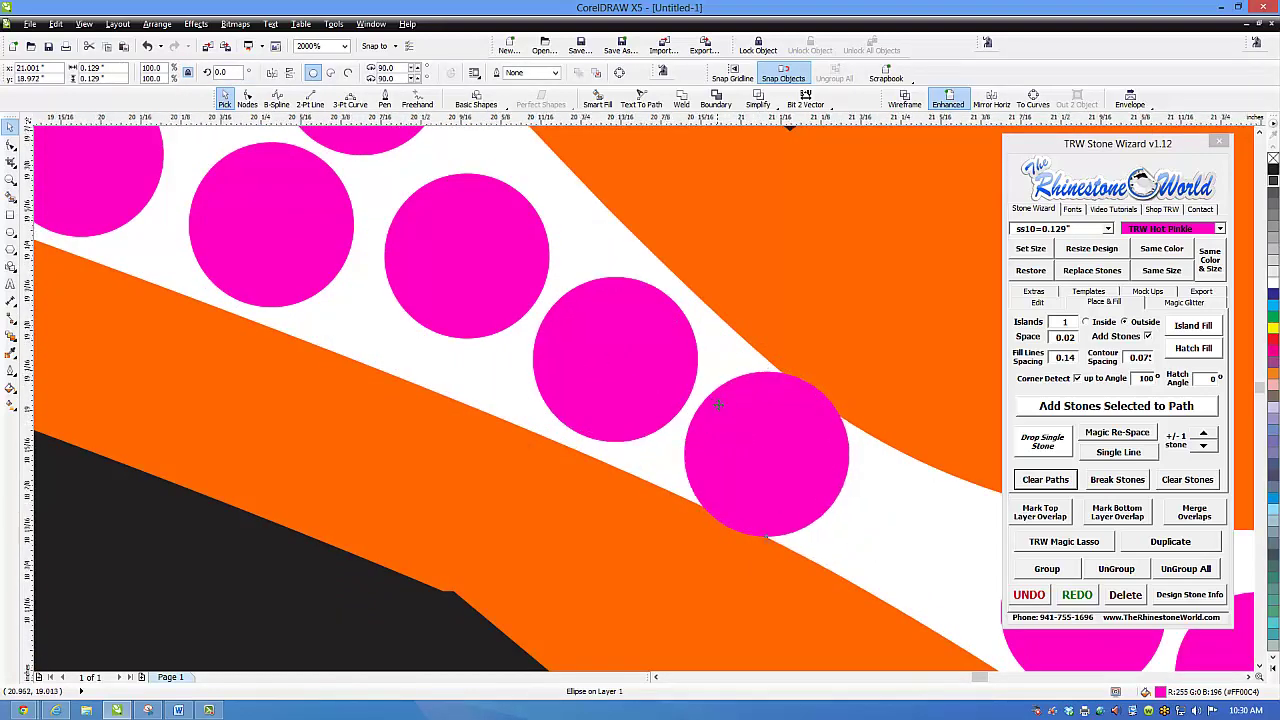
{"action": "scroll", "coordinate": [717, 403], "scroll_direction": "down", "scroll_amount": 4}
{"action": "scroll", "coordinate": [850, 476], "scroll_direction": "up", "scroll_amount": 4}
{"action": "scroll", "coordinate": [818, 468], "scroll_direction": "down", "scroll_amount": 1}
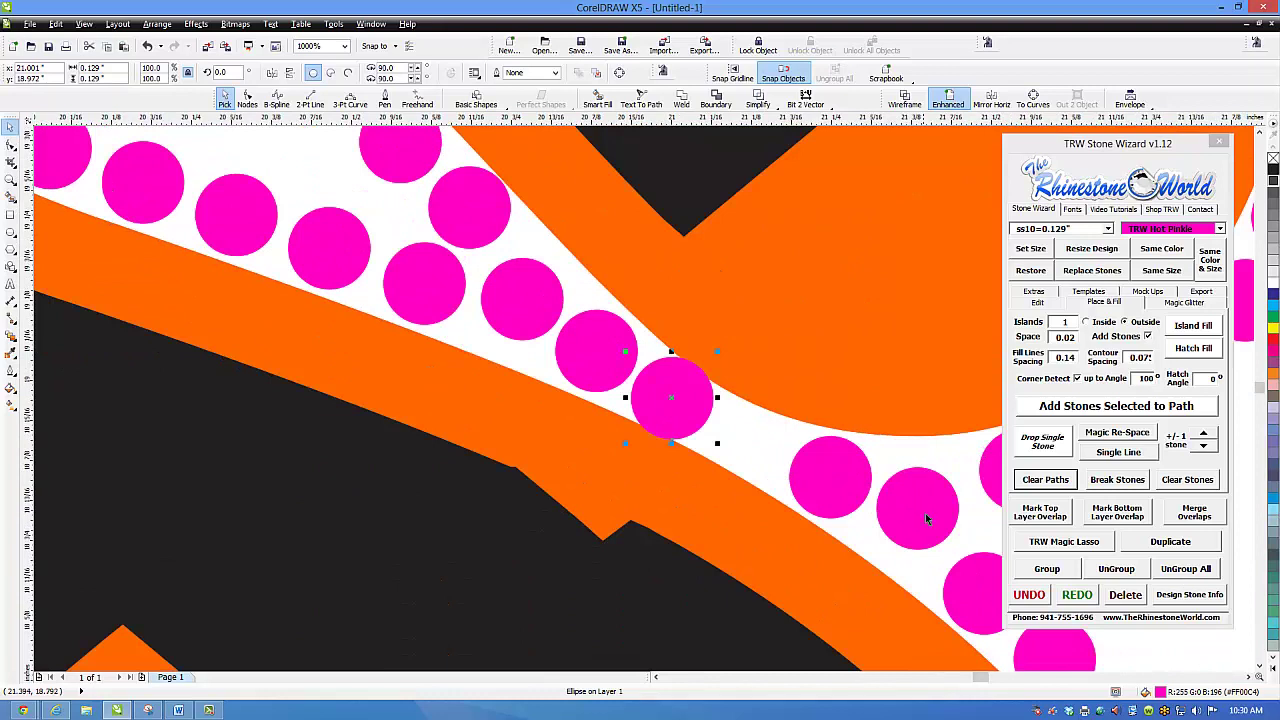
Shift the two stones at the gap's outer end outward and place another stone in the remaining space
{"action": "left_click_drag", "start_coordinate": [942, 522], "coordinate": [957, 526]}
{"action": "left_click_drag", "start_coordinate": [825, 483], "coordinate": [755, 448]}
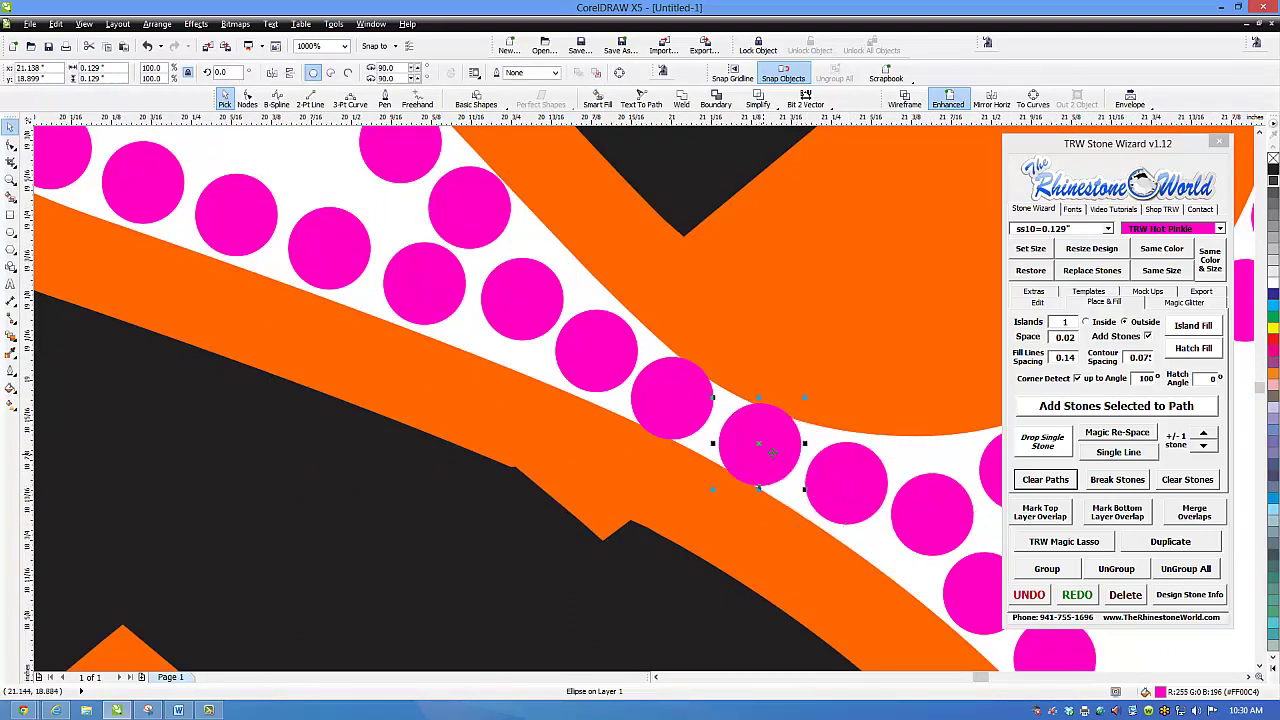
{"action": "left_click_drag", "start_coordinate": [849, 491], "coordinate": [841, 362]}
{"action": "left_click", "coordinate": [840, 443]}
Reshape the orange outline along the lower edge of the upper gap by moving its nodes away from the stones
{"action": "scroll", "coordinate": [840, 443], "scroll_direction": "down", "scroll_amount": 1}
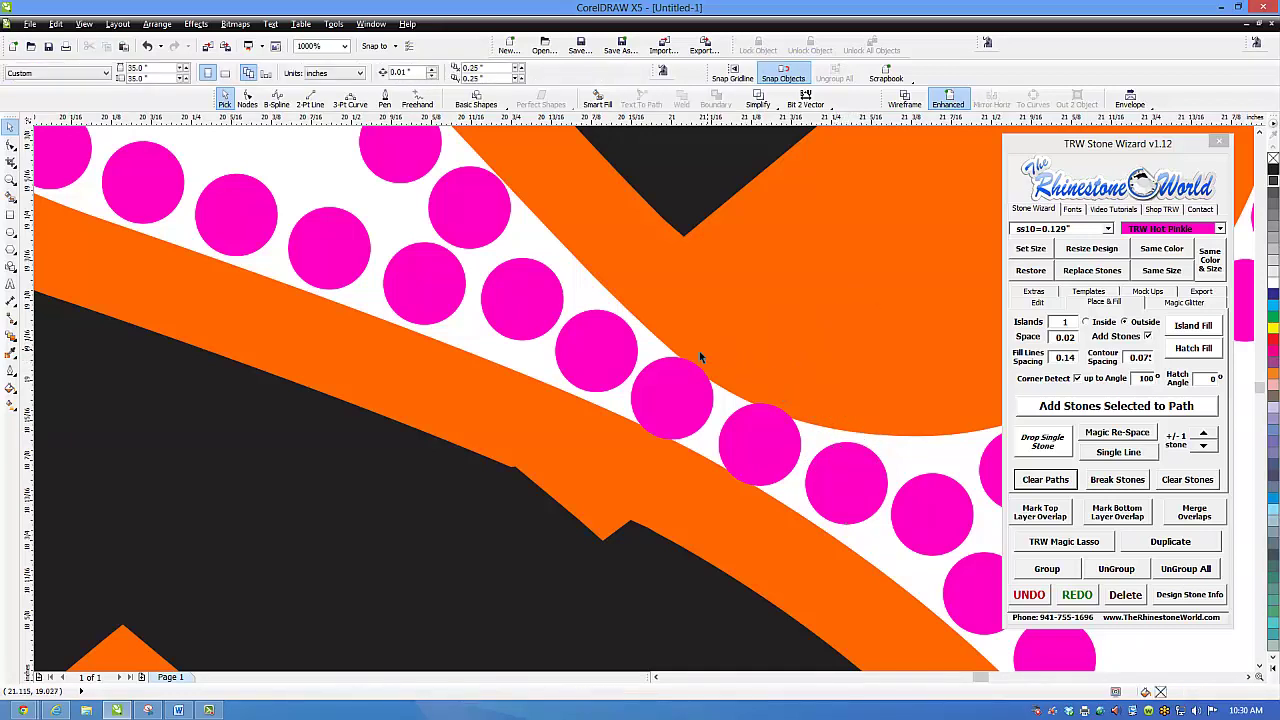
{"action": "scroll", "coordinate": [720, 433], "scroll_direction": "down", "scroll_amount": 1}
{"action": "scroll", "coordinate": [720, 433], "scroll_direction": "up", "scroll_amount": 2}
{"action": "left_click", "coordinate": [697, 415]}
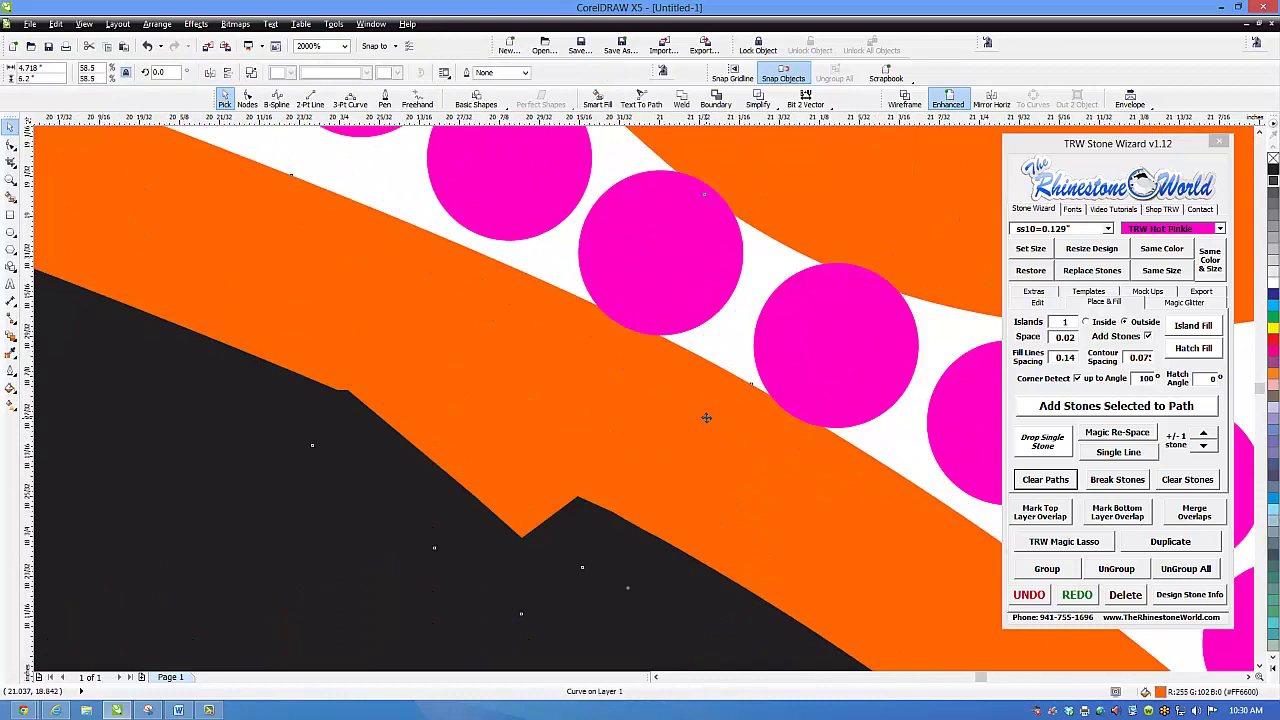
{"action": "key", "text": "F10"}
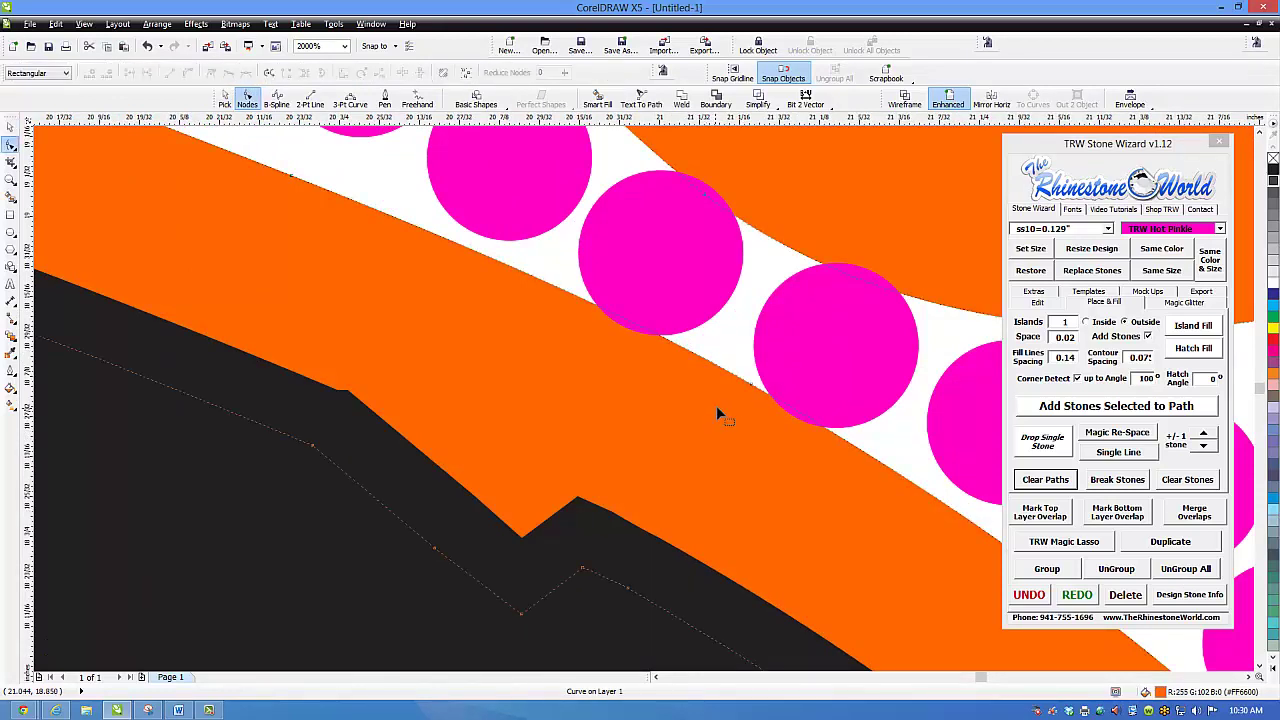
{"action": "left_click_drag", "start_coordinate": [750, 391], "coordinate": [480, 266]}
{"action": "scroll", "coordinate": [691, 400], "scroll_direction": "down", "scroll_amount": 1}
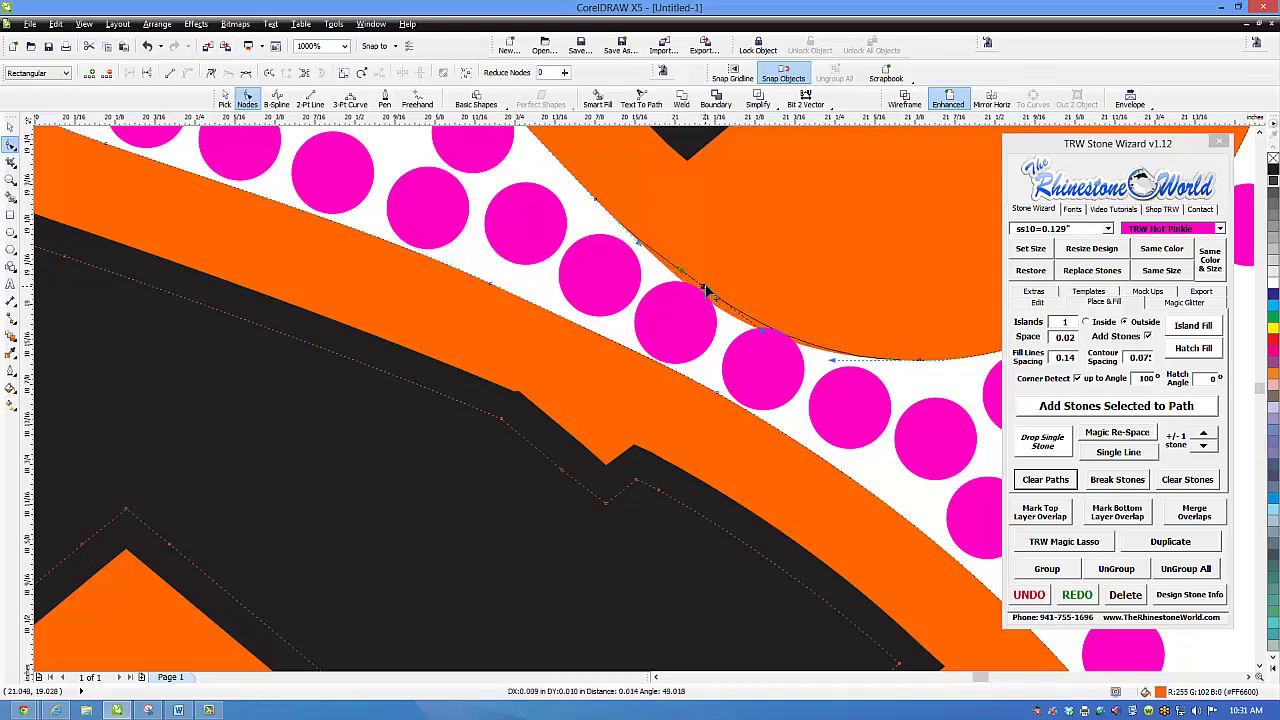
Reshape the underside of the upper curl's orange outline upward by its nodes and handles to clear the stones
{"action": "left_click", "coordinate": [650, 256]}
{"action": "left_click_drag", "start_coordinate": [600, 206], "coordinate": [595, 193]}
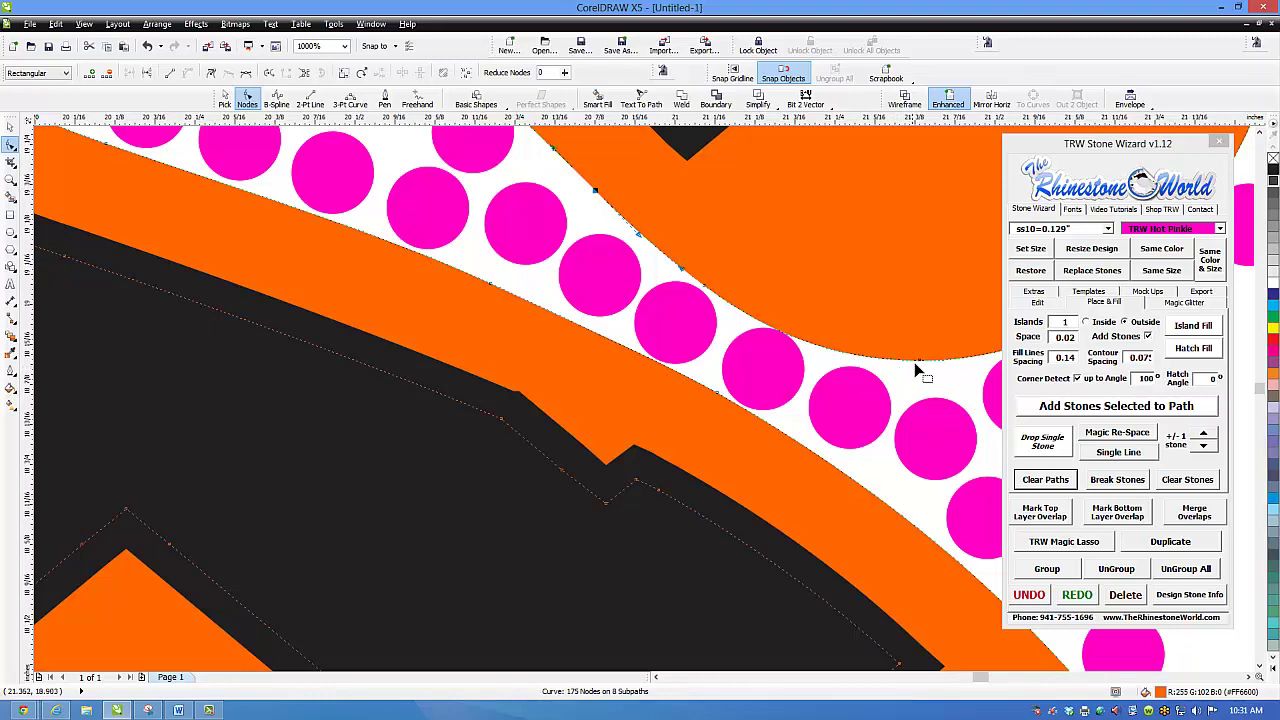
{"action": "mouse_move", "coordinate": [834, 366]}
{"action": "left_mouse_down"}
{"action": "mouse_move", "coordinate": [914, 357]}
{"action": "mouse_move", "coordinate": [829, 363]}
{"action": "left_mouse_up"}
{"action": "scroll", "coordinate": [829, 363], "scroll_direction": "down", "scroll_amount": 4}
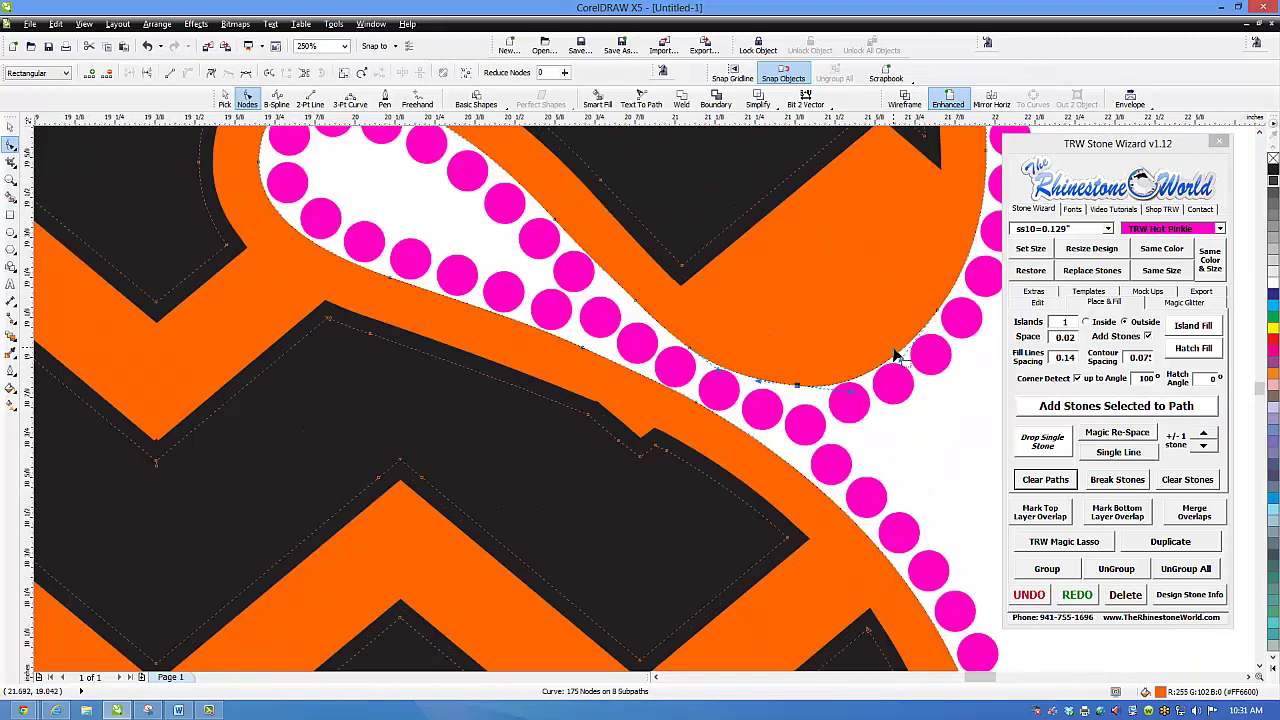
{"action": "key", "text": "space"}
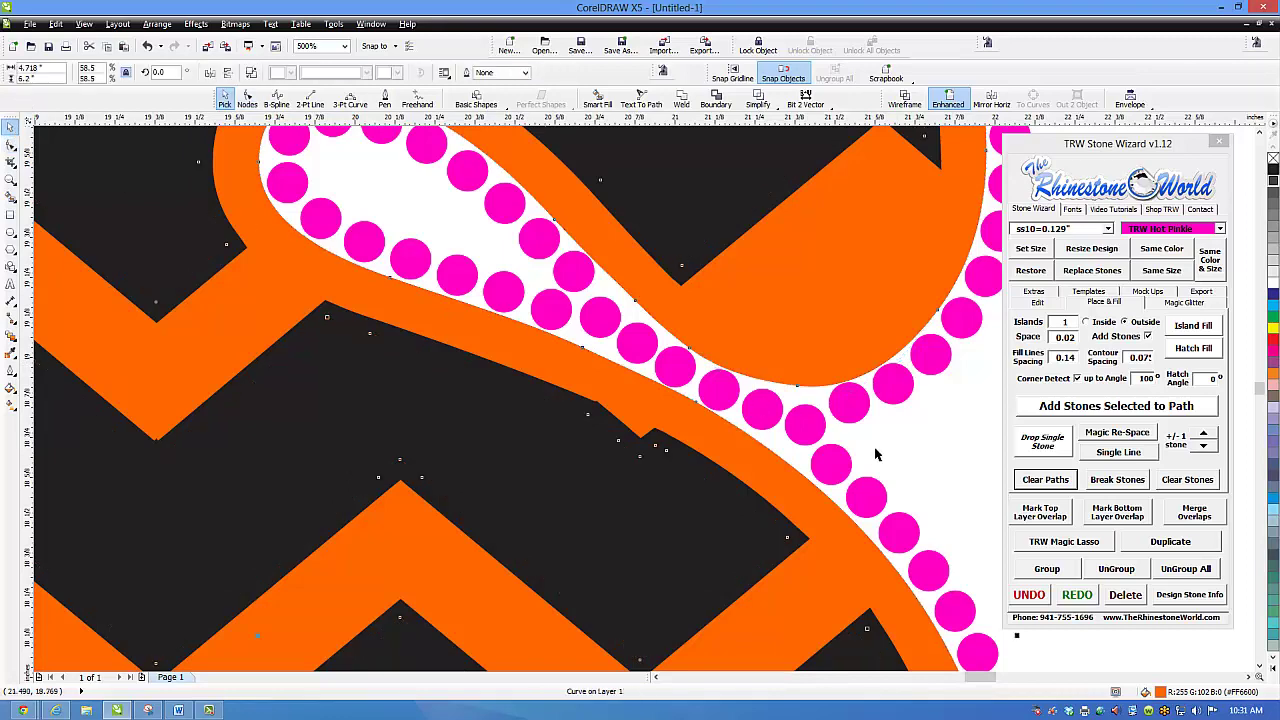
{"action": "key", "text": "Escape"}
{"action": "scroll", "coordinate": [705, 382], "scroll_direction": "down", "scroll_amount": 2}
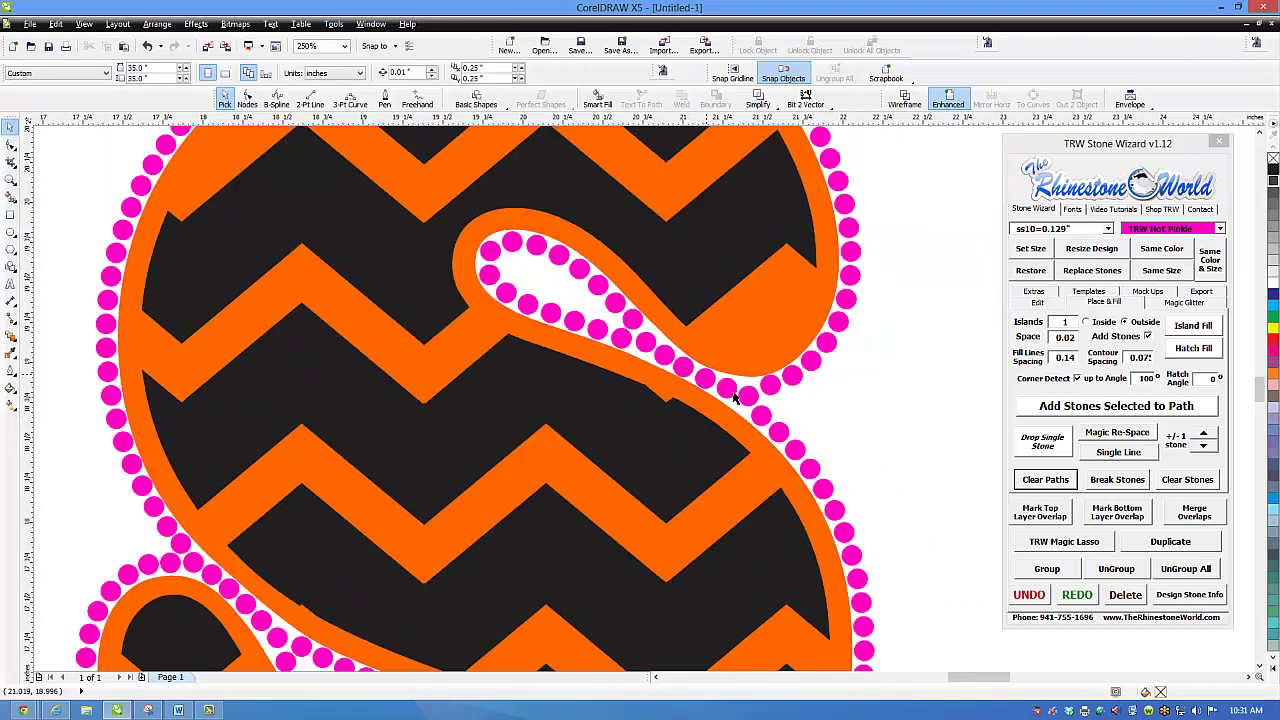
{"action": "scroll", "coordinate": [687, 385], "scroll_direction": "down", "scroll_amount": 2}
{"action": "scroll", "coordinate": [548, 302], "scroll_direction": "up", "scroll_amount": 4}
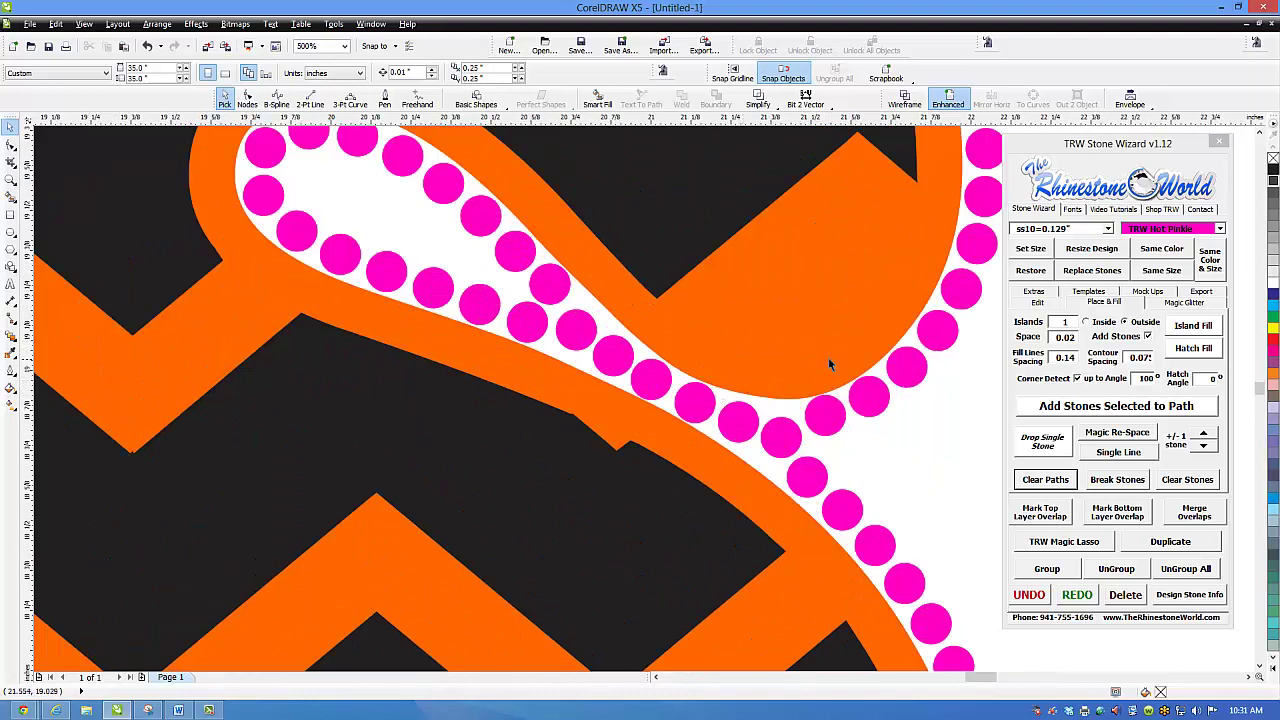
{"action": "scroll", "coordinate": [828, 360], "scroll_direction": "down", "scroll_amount": 2}
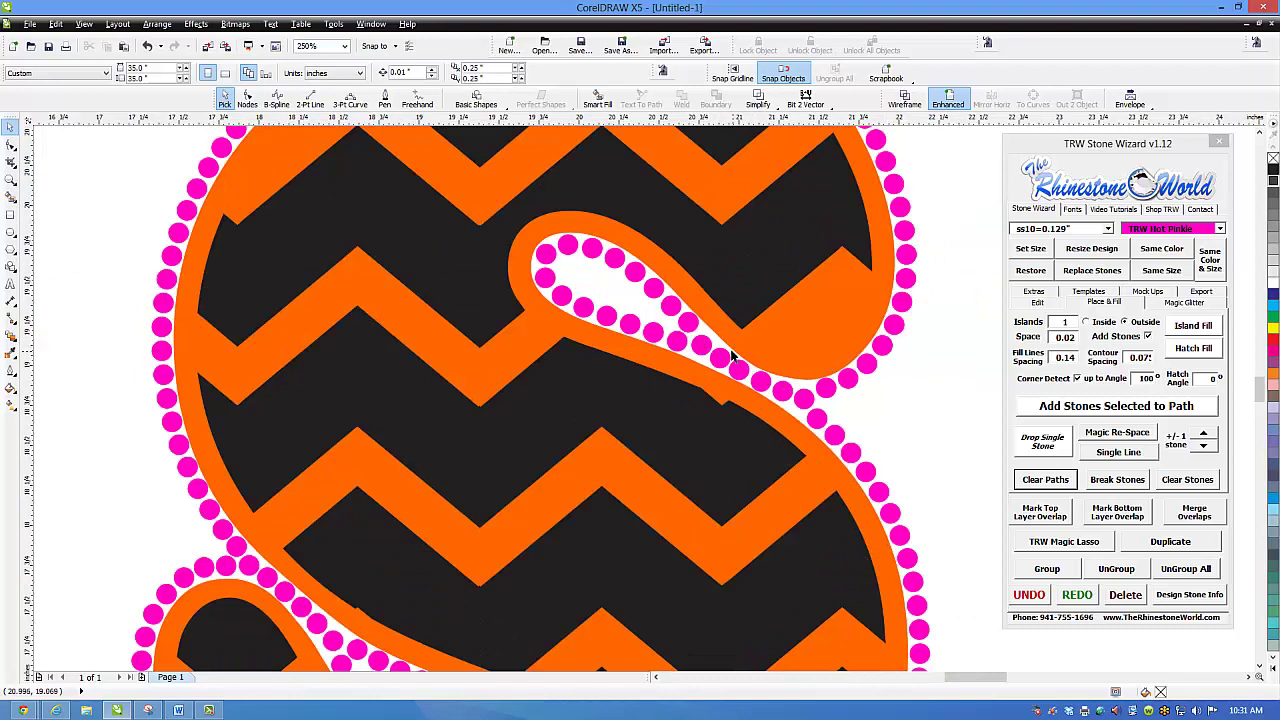
Select all stones of the same colour around the letter and recolour them from TRW Hot Pinkie to Crystal
{"action": "scroll", "coordinate": [733, 355], "scroll_direction": "down", "scroll_amount": 1}
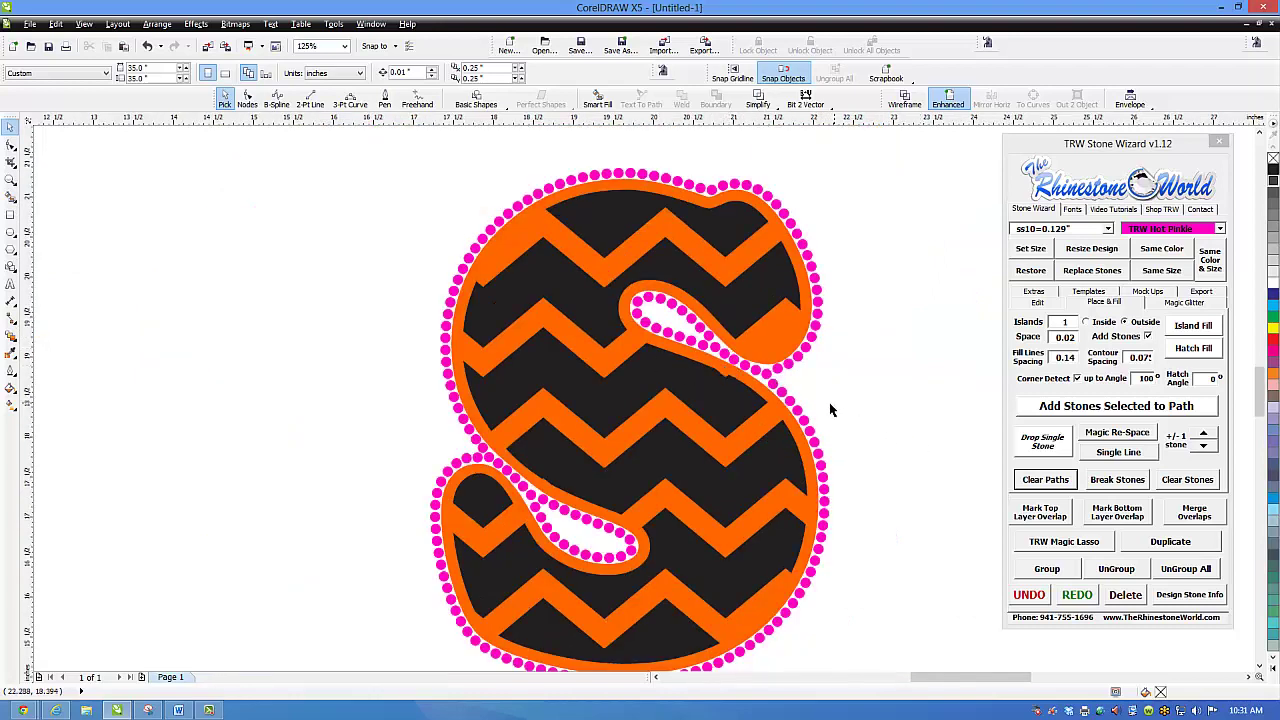
{"action": "scroll", "coordinate": [834, 402], "scroll_direction": "down", "scroll_amount": 1}
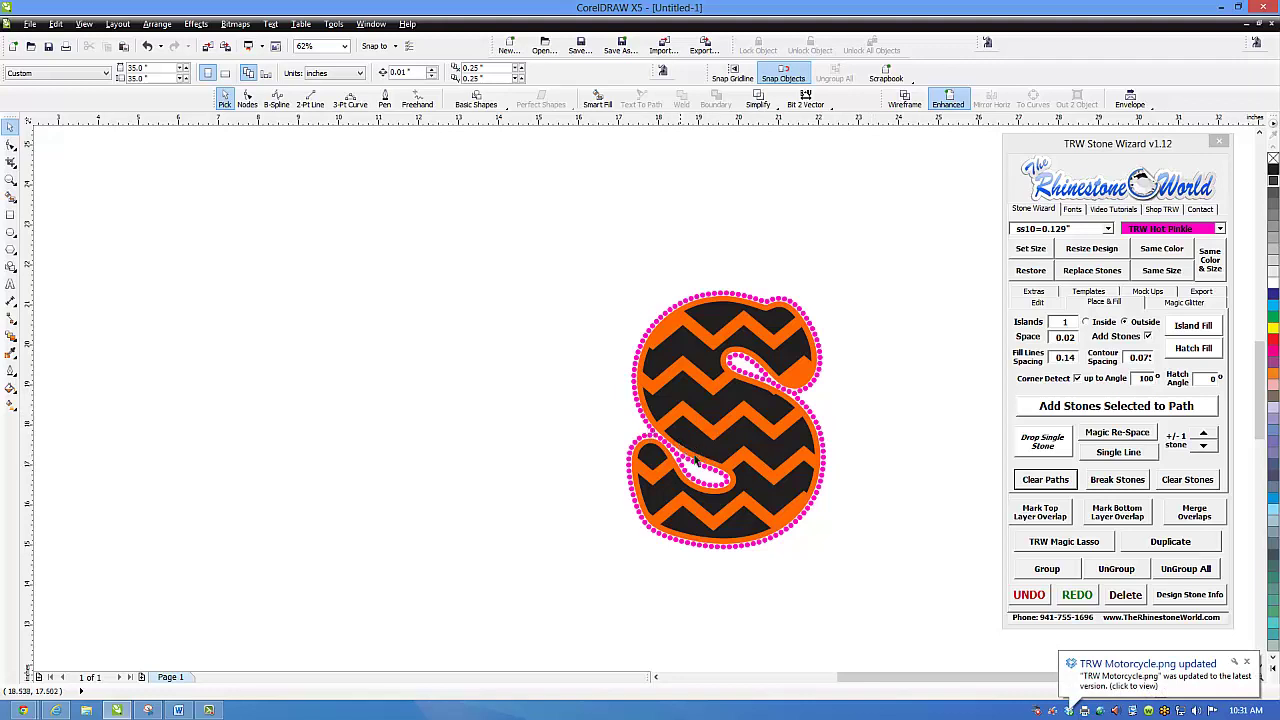
{"action": "scroll", "coordinate": [840, 395], "scroll_direction": "down", "scroll_amount": 1}
{"action": "scroll", "coordinate": [840, 395], "scroll_direction": "up", "scroll_amount": 1}
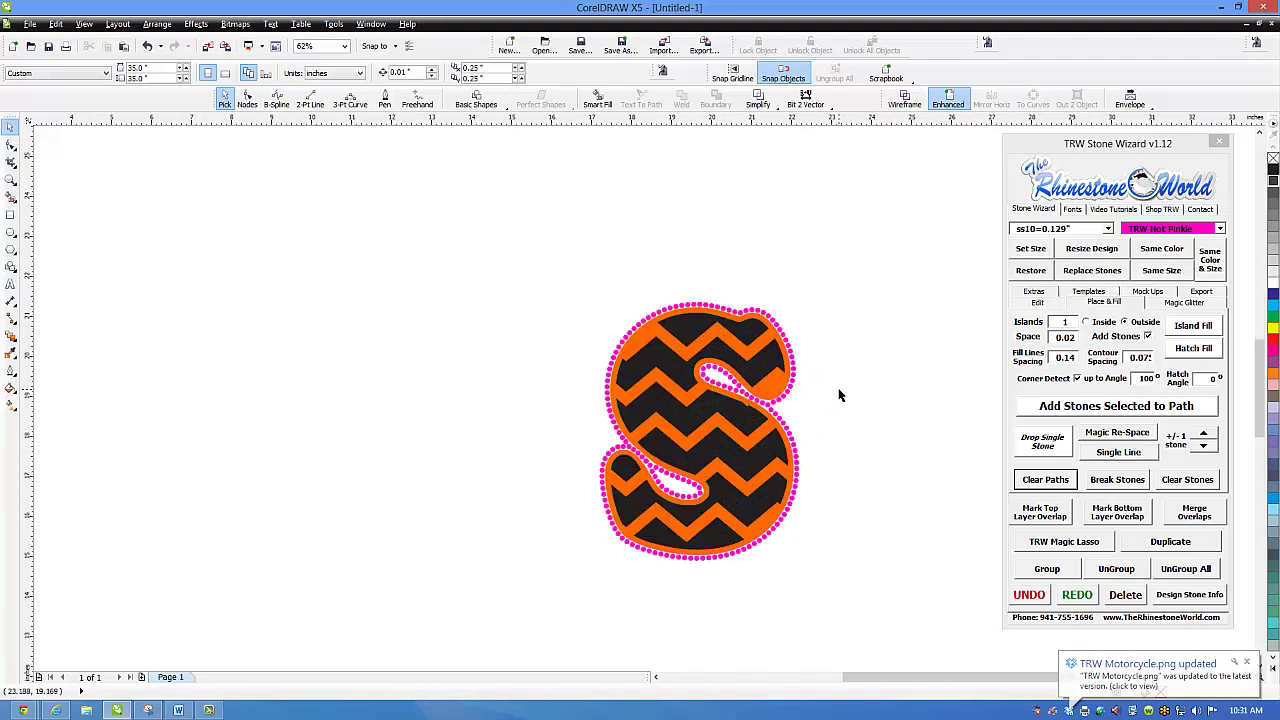
{"action": "scroll", "coordinate": [838, 400], "scroll_direction": "up", "scroll_amount": 1}
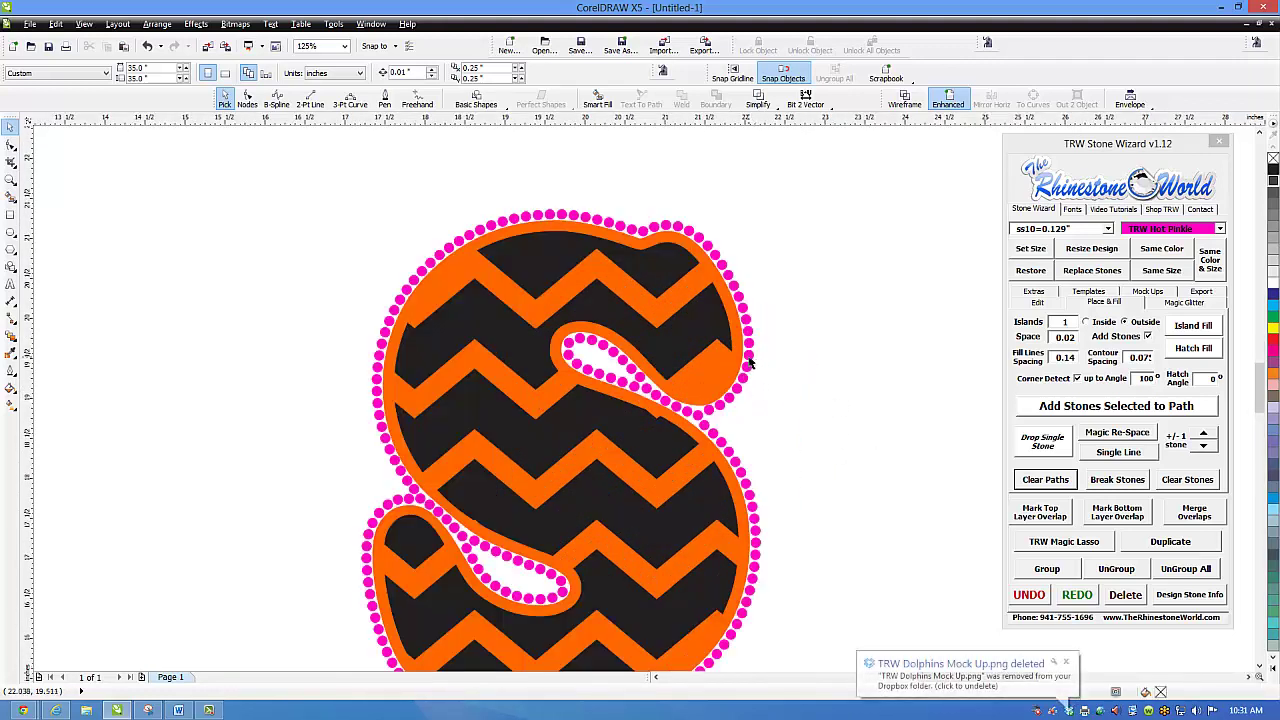
{"action": "left_click", "coordinate": [742, 378]}
{"action": "left_click", "coordinate": [1066, 662]}
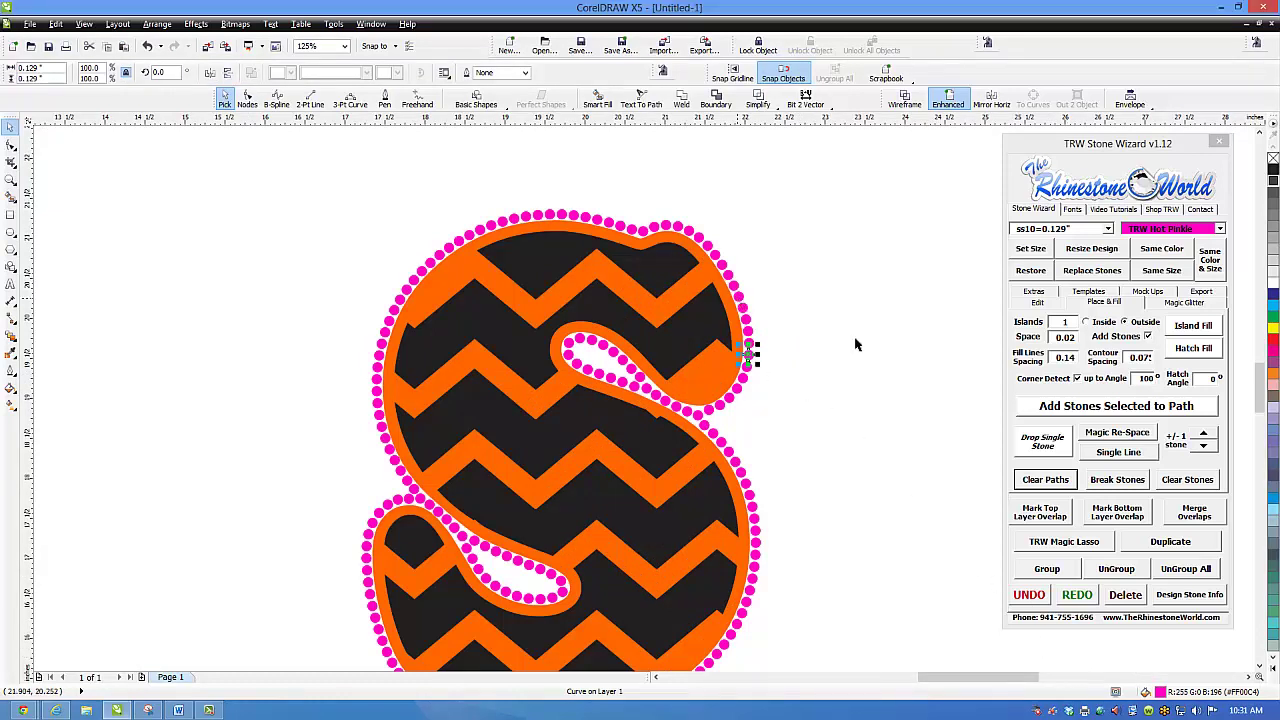
{"action": "left_click", "coordinate": [1183, 251]}
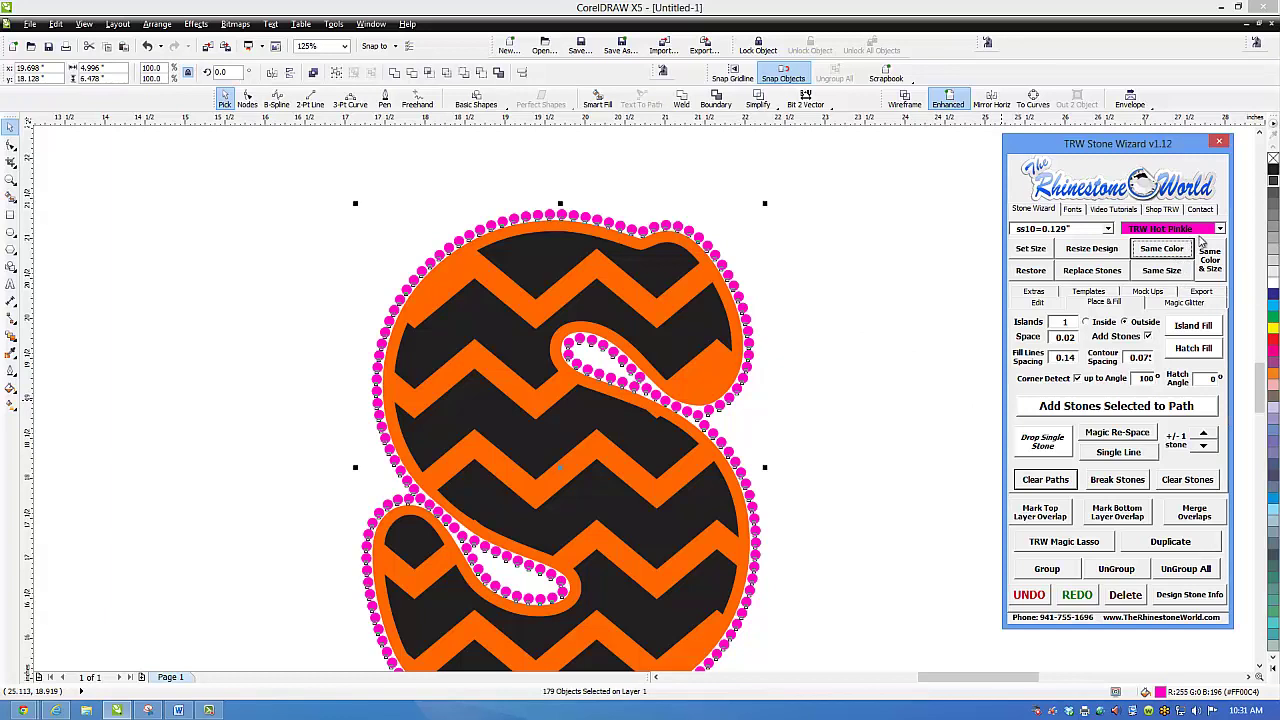
{"action": "type", "text": "Crystal"}
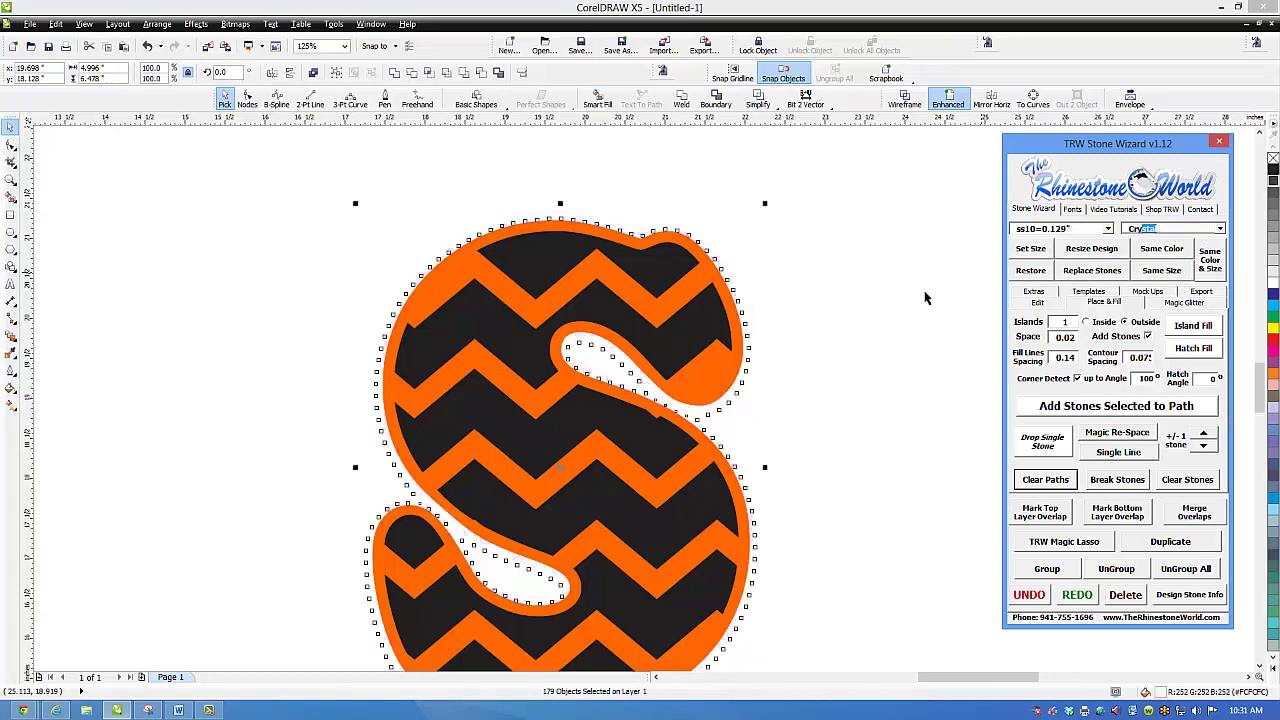
{"action": "key", "text": "Return"}
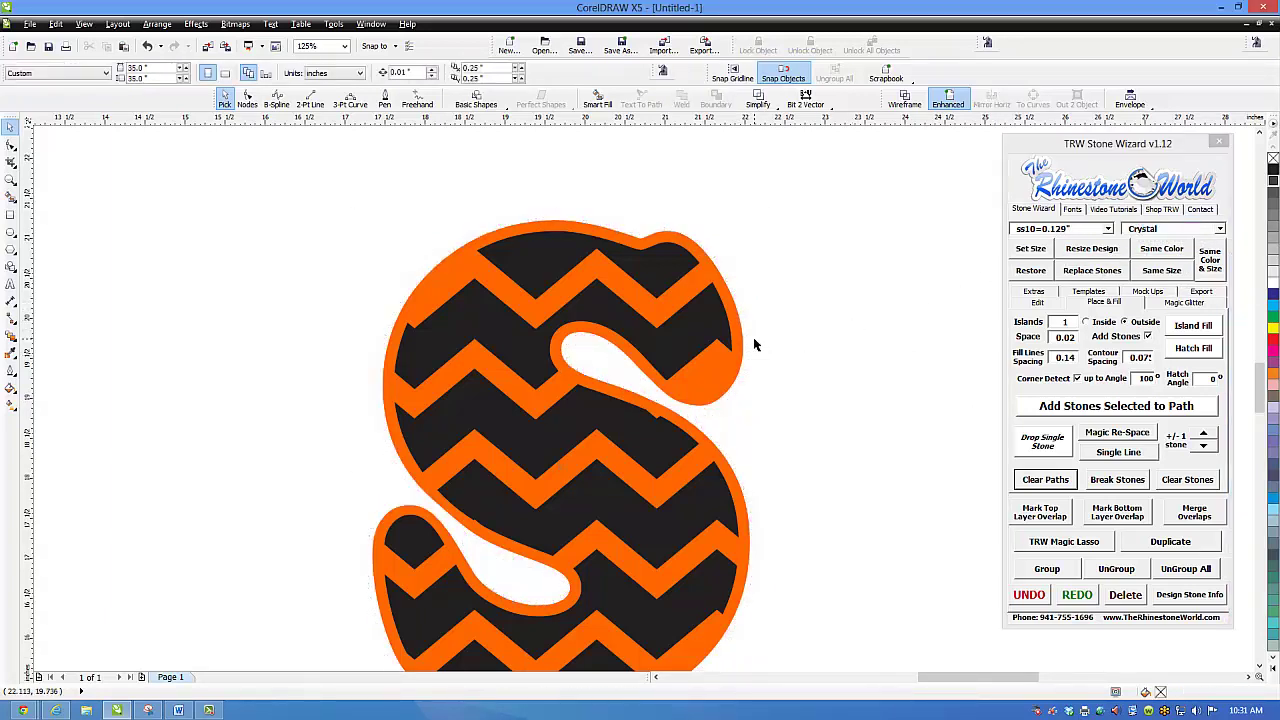
Apply Magic Glitter fills to the letter: Silver for the orange outline shape and Purple for the black chevron areas
{"action": "left_click", "coordinate": [724, 373]}
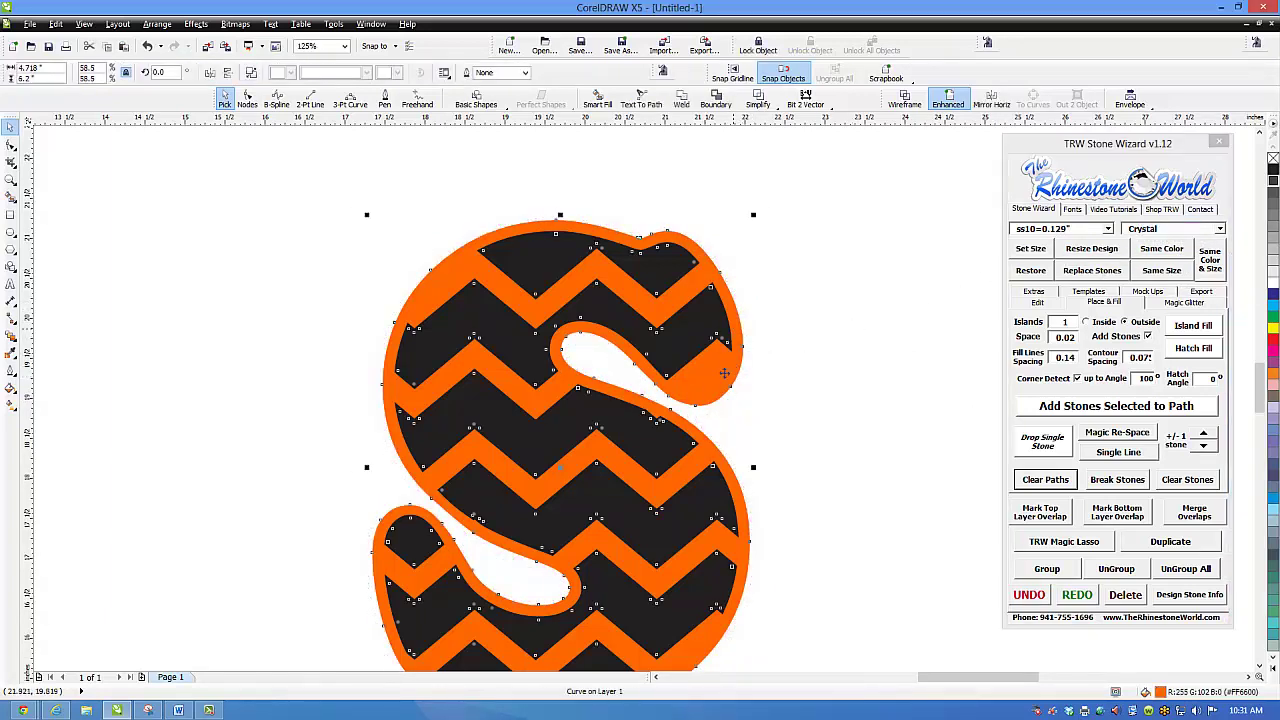
{"action": "left_click", "coordinate": [1182, 302]}
{"action": "left_click", "coordinate": [1031, 325]}
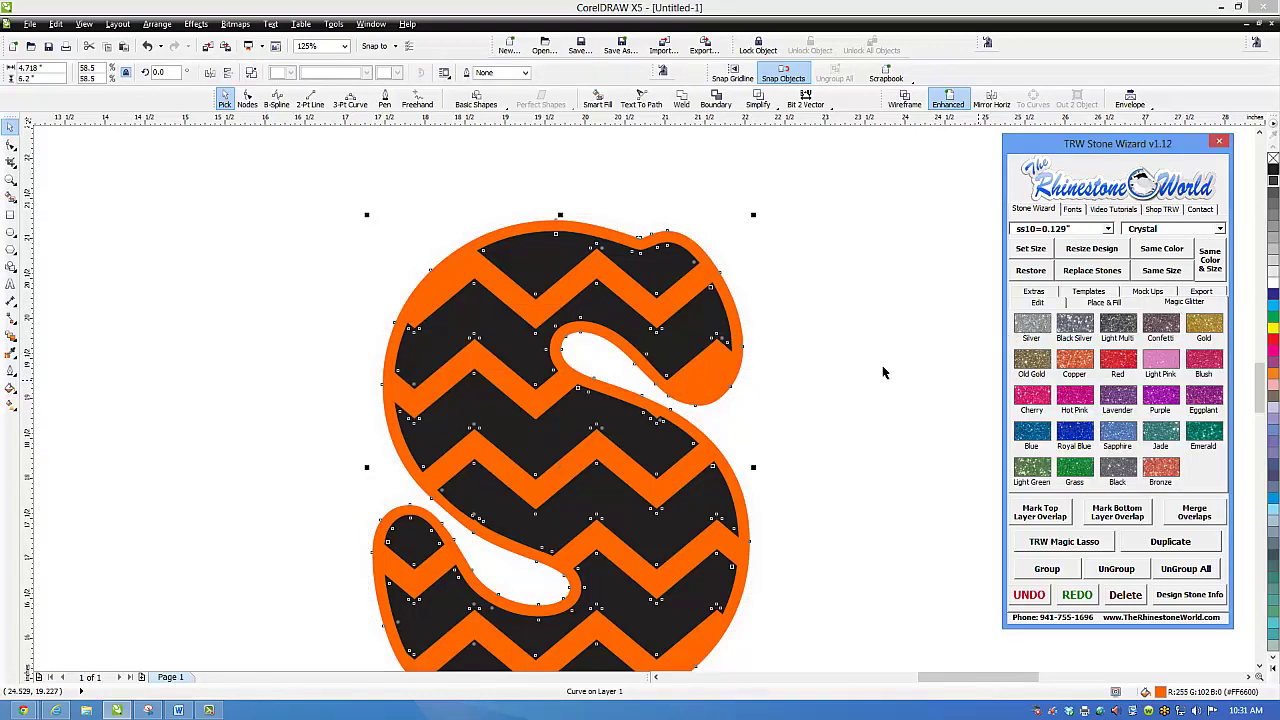
{"action": "left_click", "coordinate": [871, 376]}
{"action": "left_click", "coordinate": [702, 322]}
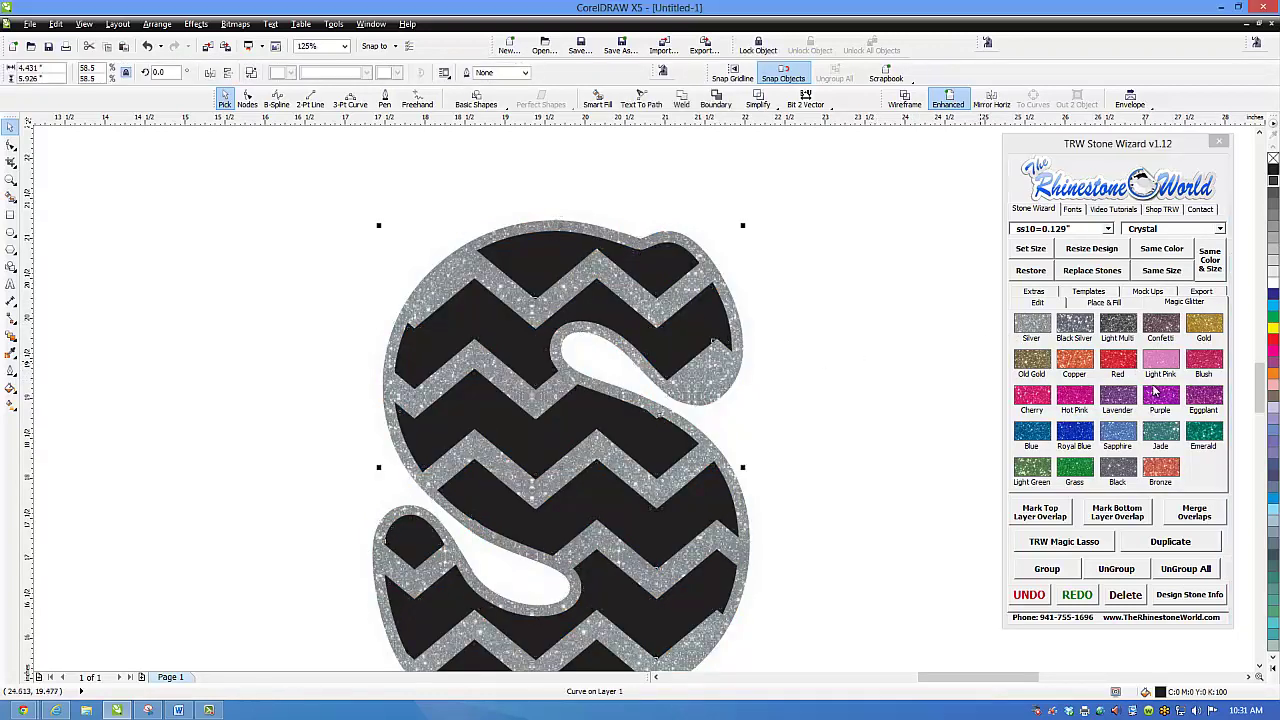
{"action": "left_click", "coordinate": [1160, 398]}
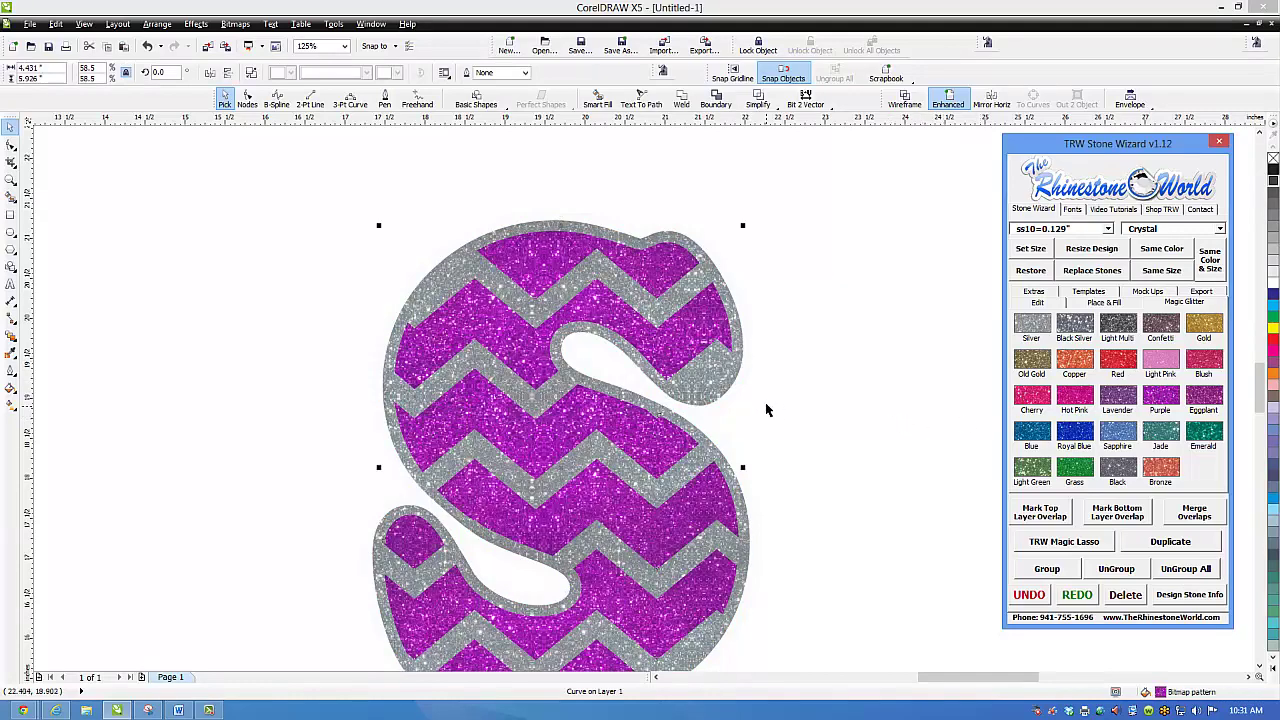
{"action": "left_click", "coordinate": [860, 428]}
Select the complete letter design with its stones and create a basic mock-up on the women's short-sleeved burnout tee
{"action": "scroll", "coordinate": [808, 412], "scroll_direction": "down", "scroll_amount": 2}
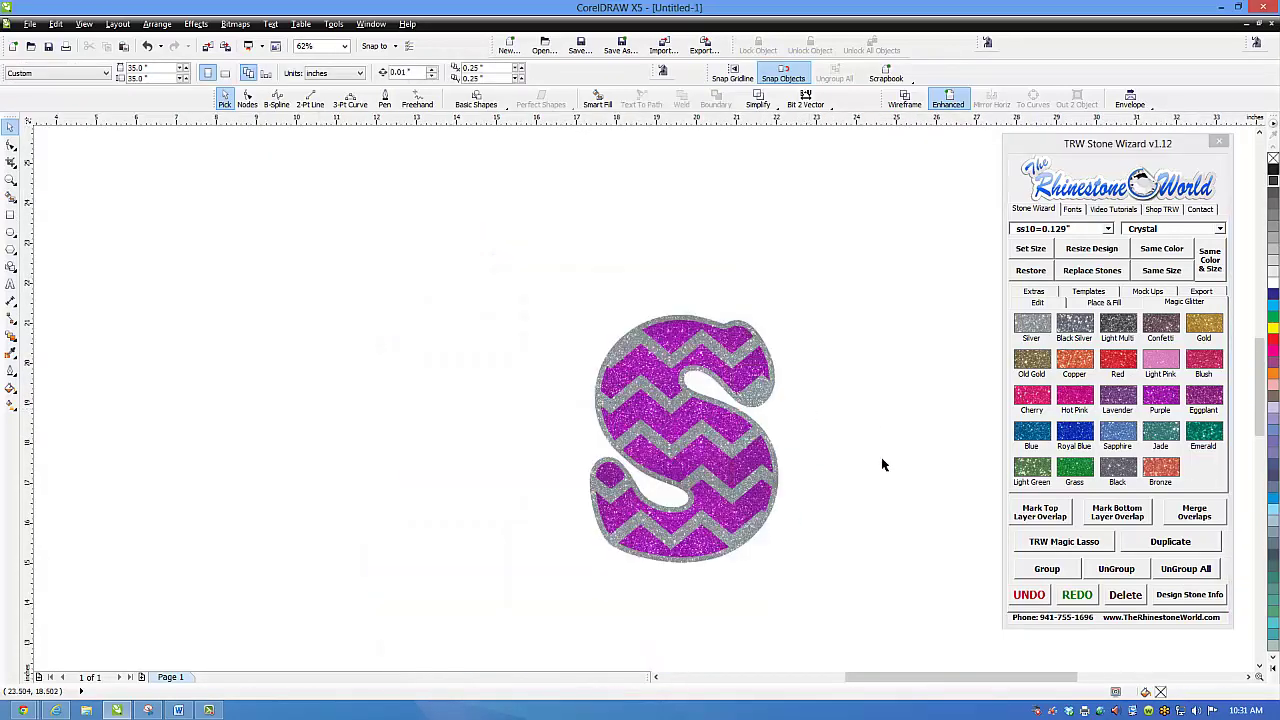
{"action": "left_click_drag", "start_coordinate": [872, 250], "coordinate": [455, 624]}
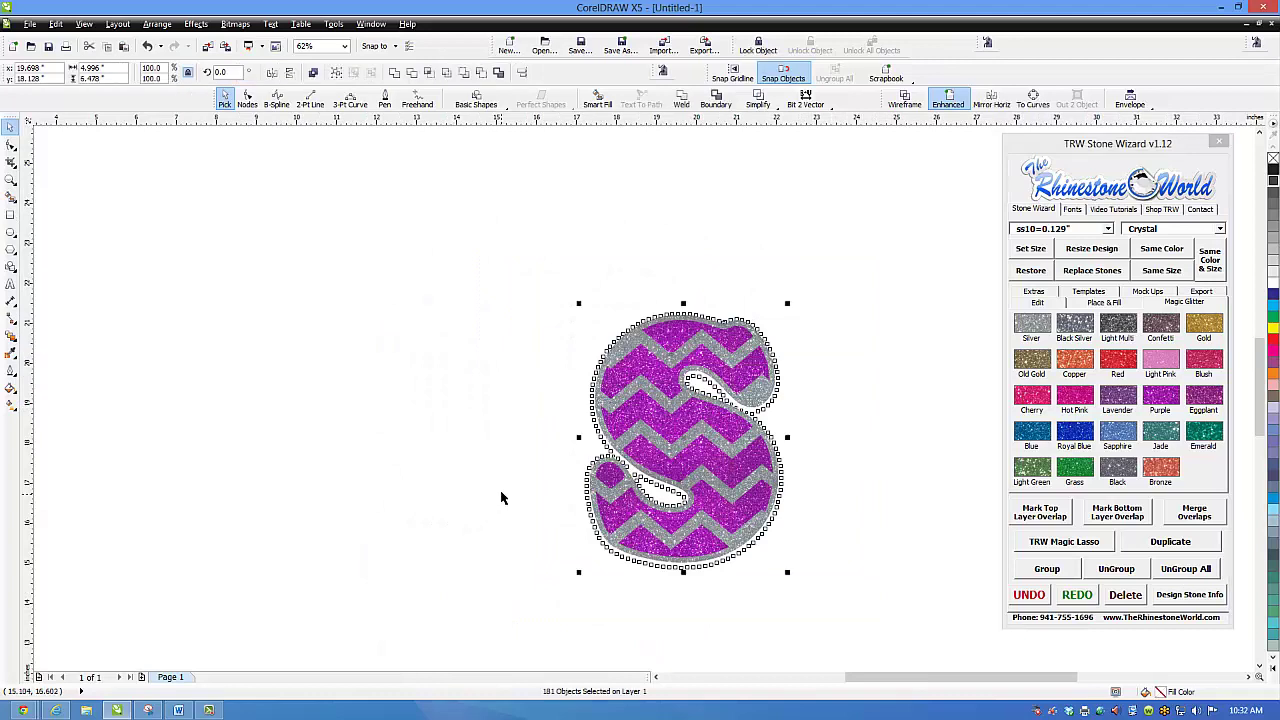
{"action": "scroll", "coordinate": [510, 500], "scroll_direction": "down", "scroll_amount": 2}
{"action": "left_click", "coordinate": [1150, 292]}
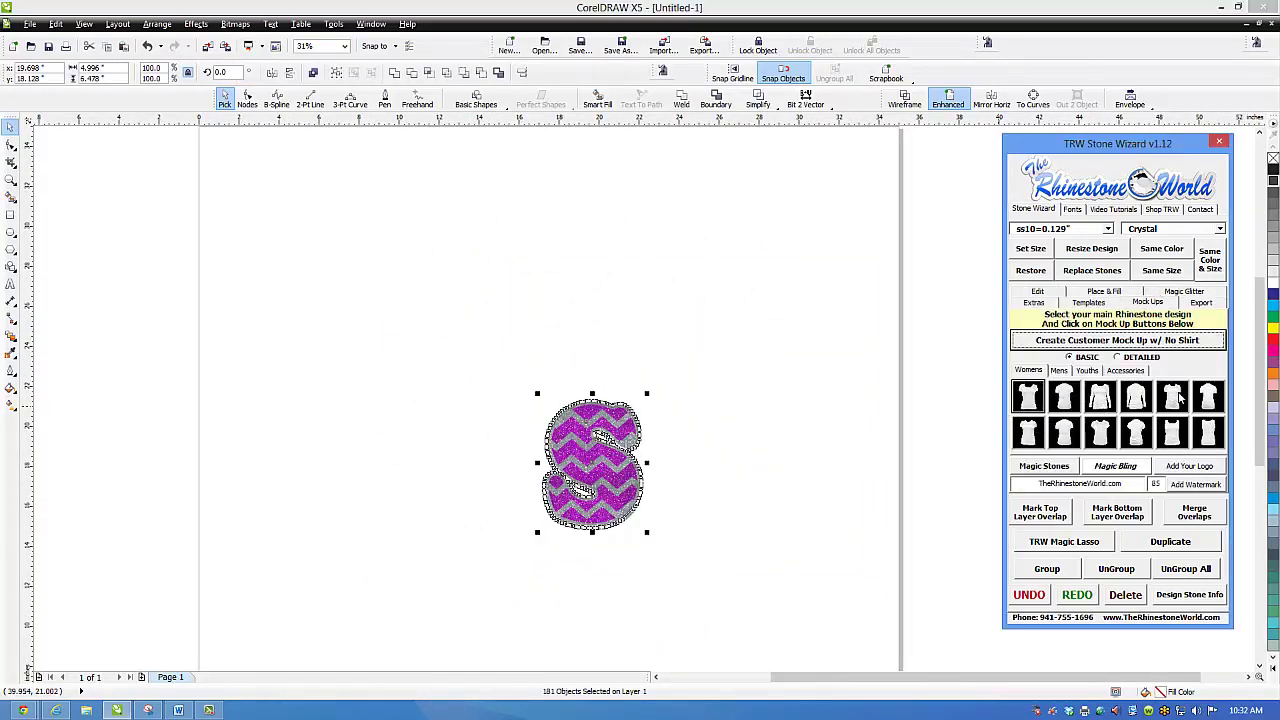
{"action": "left_click", "coordinate": [1176, 398]}
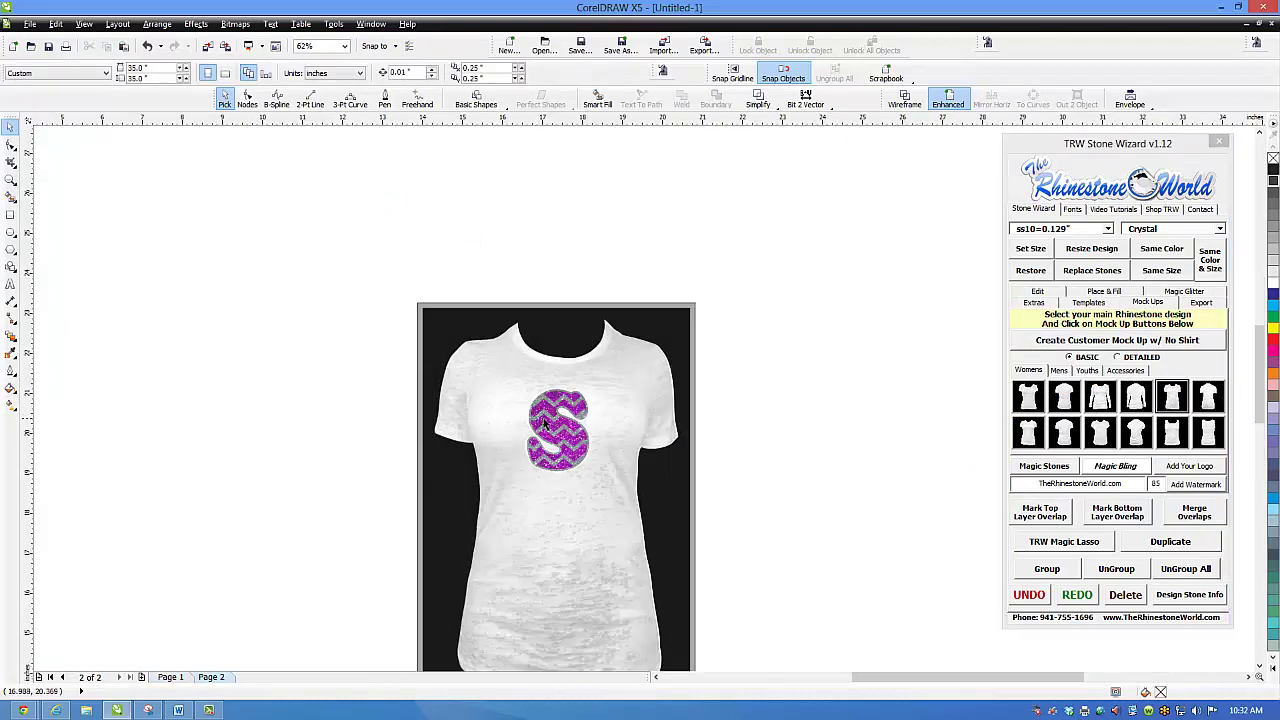
Recolour the mock-up's white shirt black and its fabric texture grey
{"action": "scroll", "coordinate": [543, 422], "scroll_direction": "up", "scroll_amount": 2}
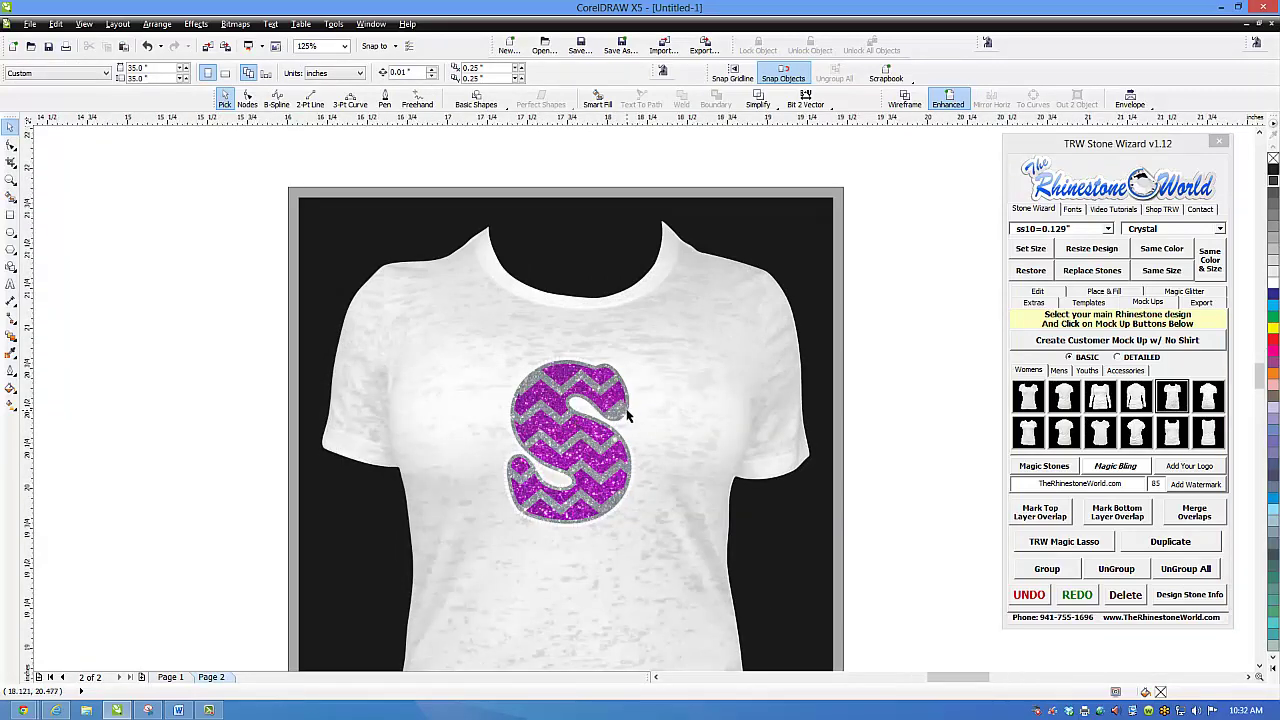
{"action": "scroll", "coordinate": [628, 415], "scroll_direction": "up", "scroll_amount": 4}
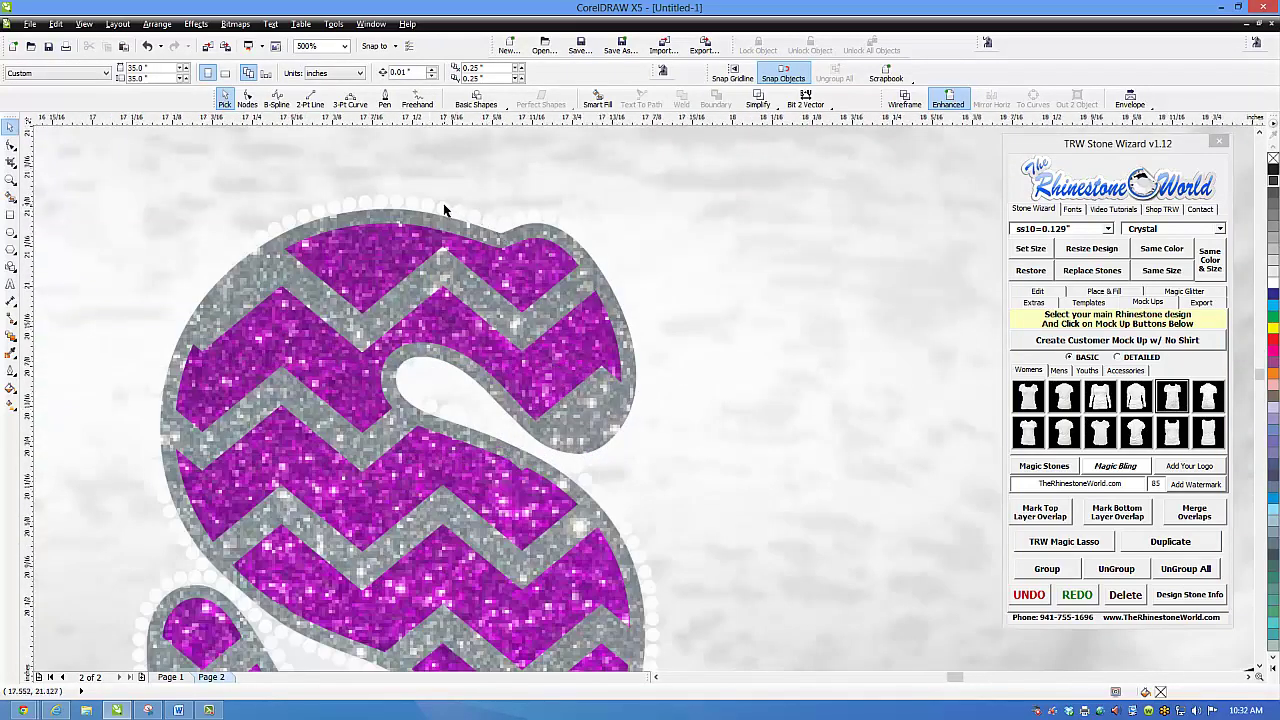
{"action": "scroll", "coordinate": [452, 213], "scroll_direction": "up", "scroll_amount": 4}
{"action": "scroll", "coordinate": [500, 245], "scroll_direction": "down", "scroll_amount": 10}
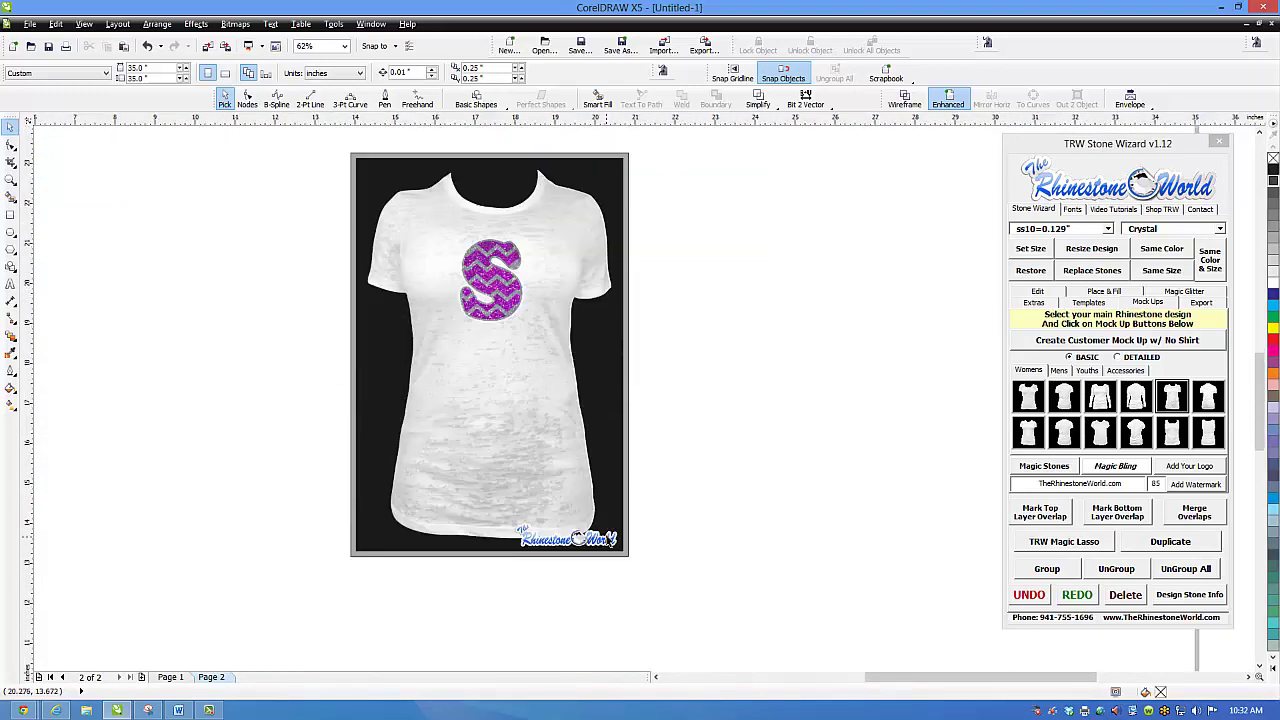
{"action": "left_click", "coordinate": [529, 438]}
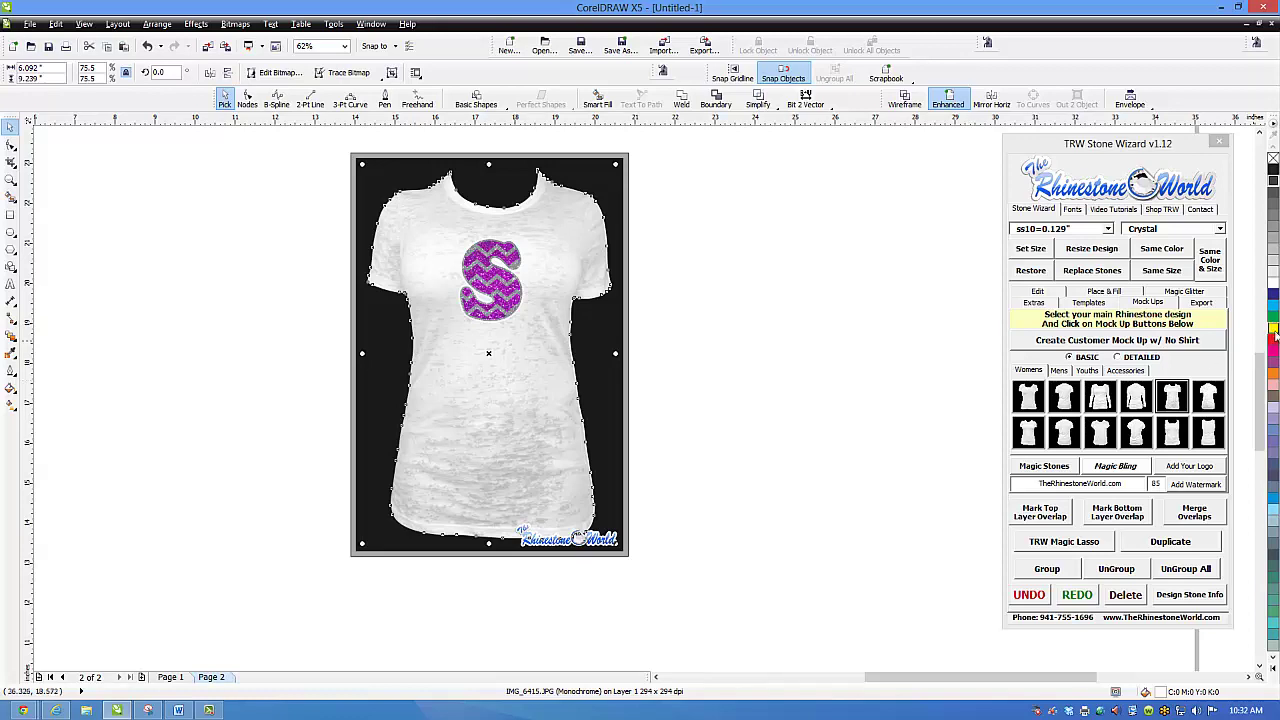
{"action": "left_click", "coordinate": [1273, 172]}
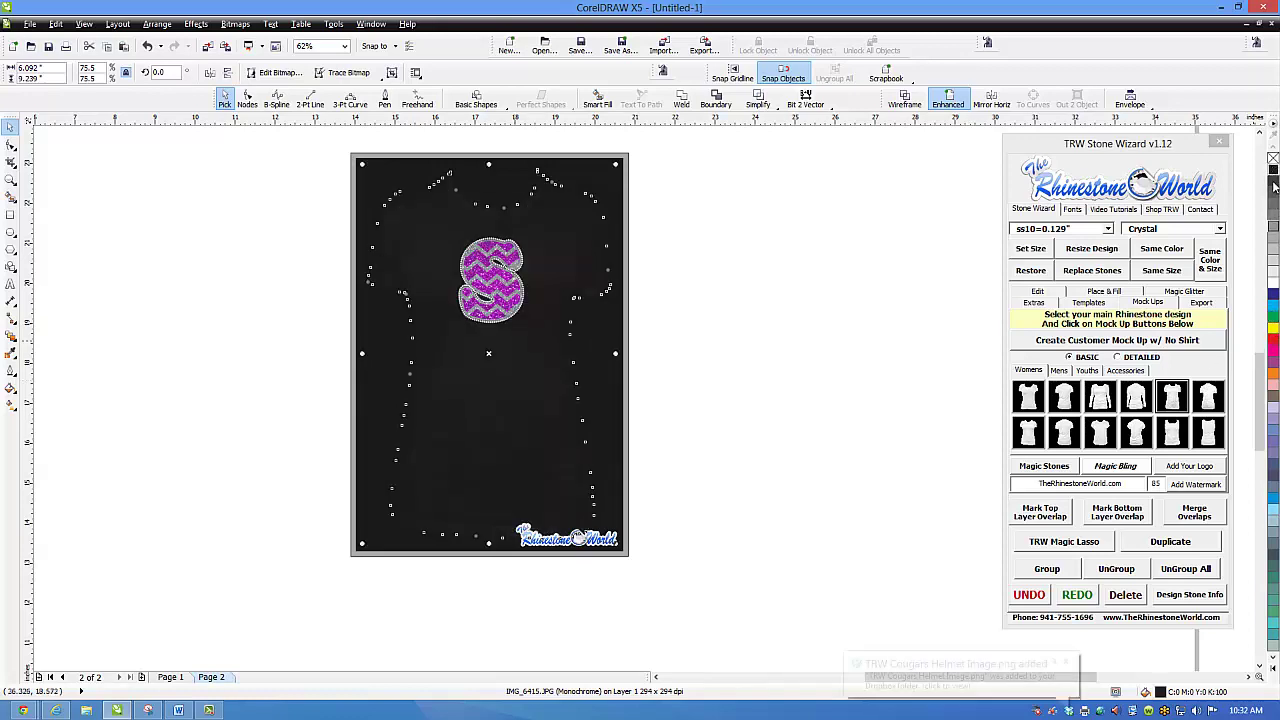
{"action": "left_click", "coordinate": [1273, 254]}
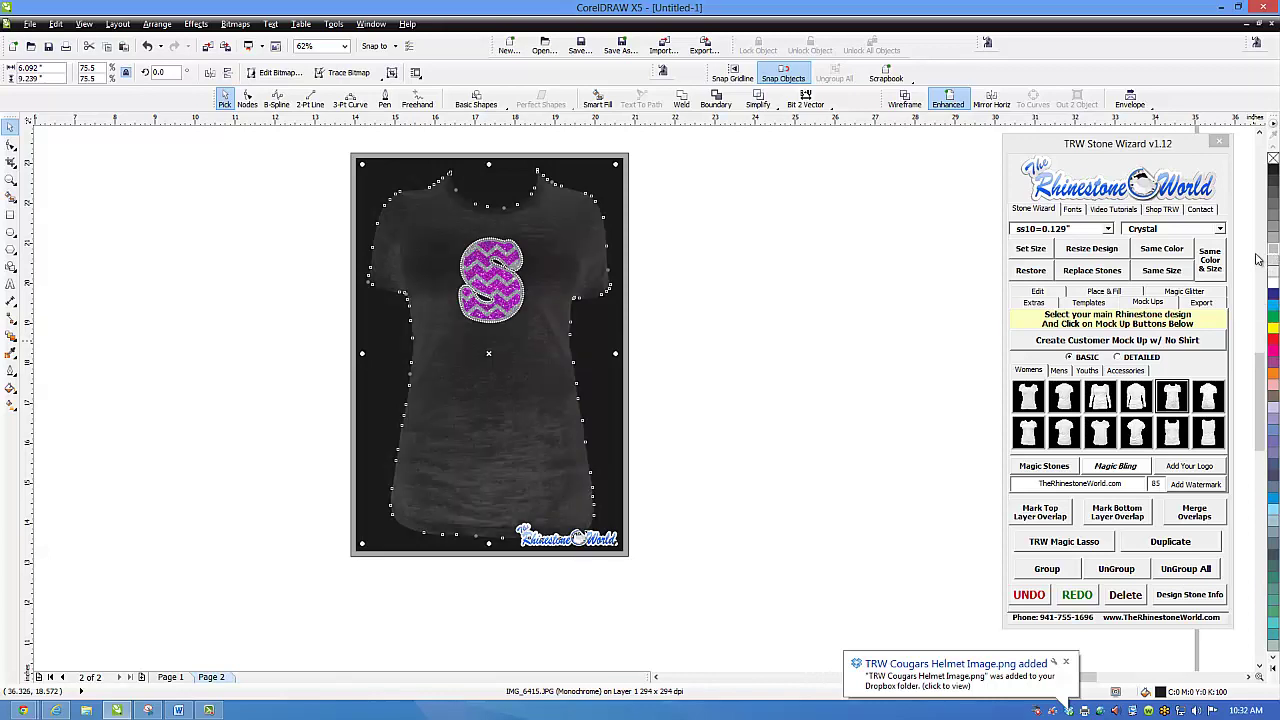
Fill the background rectangle behind the mock-up shirt with light grey
{"action": "left_click", "coordinate": [607, 358]}
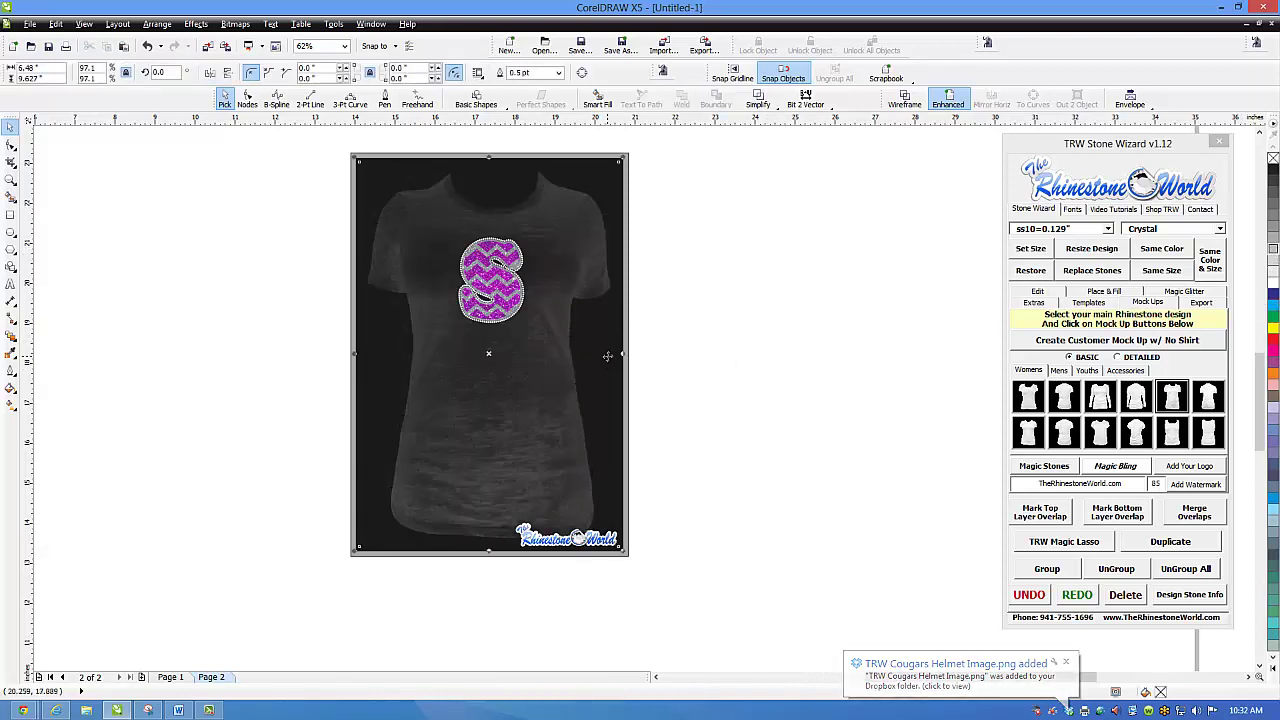
{"action": "left_click", "coordinate": [1273, 288]}
{"action": "left_click", "coordinate": [642, 315]}
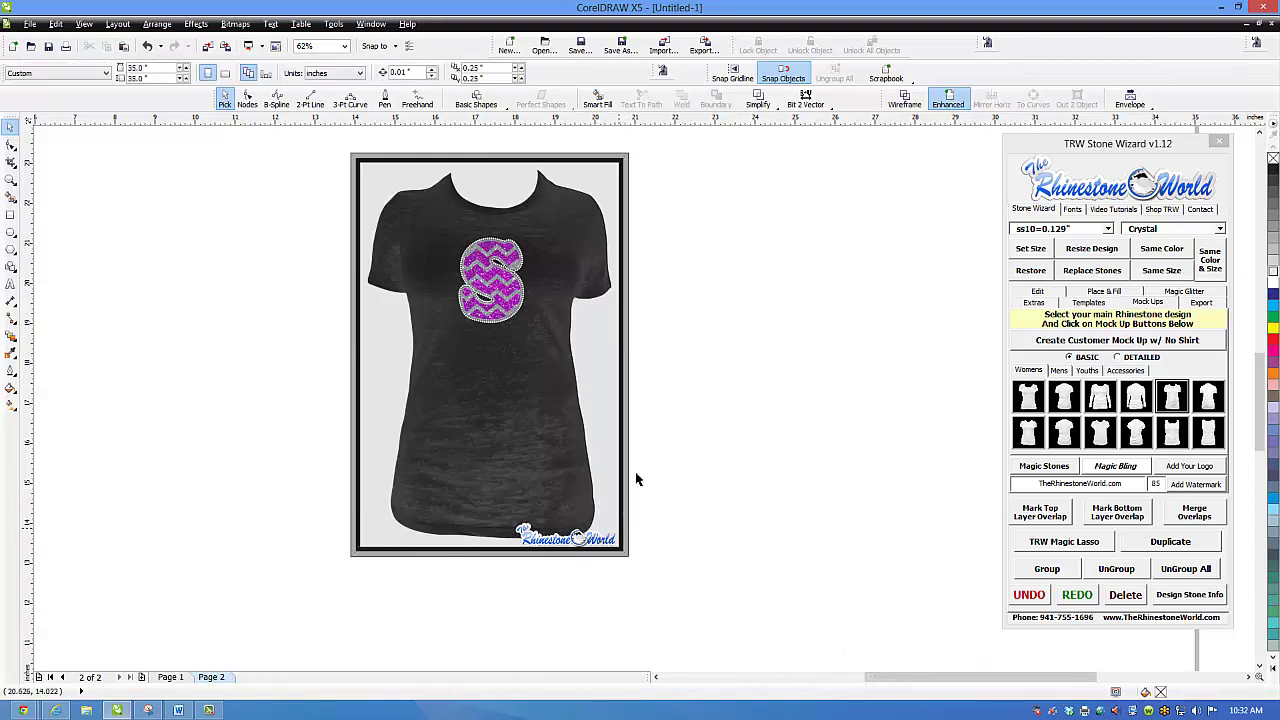
Delete The Rhinestone World logo from the lower corner of the mock-up
{"action": "scroll", "coordinate": [585, 465], "scroll_direction": "down", "scroll_amount": 1}
{"action": "scroll", "coordinate": [598, 462], "scroll_direction": "up", "scroll_amount": 1}
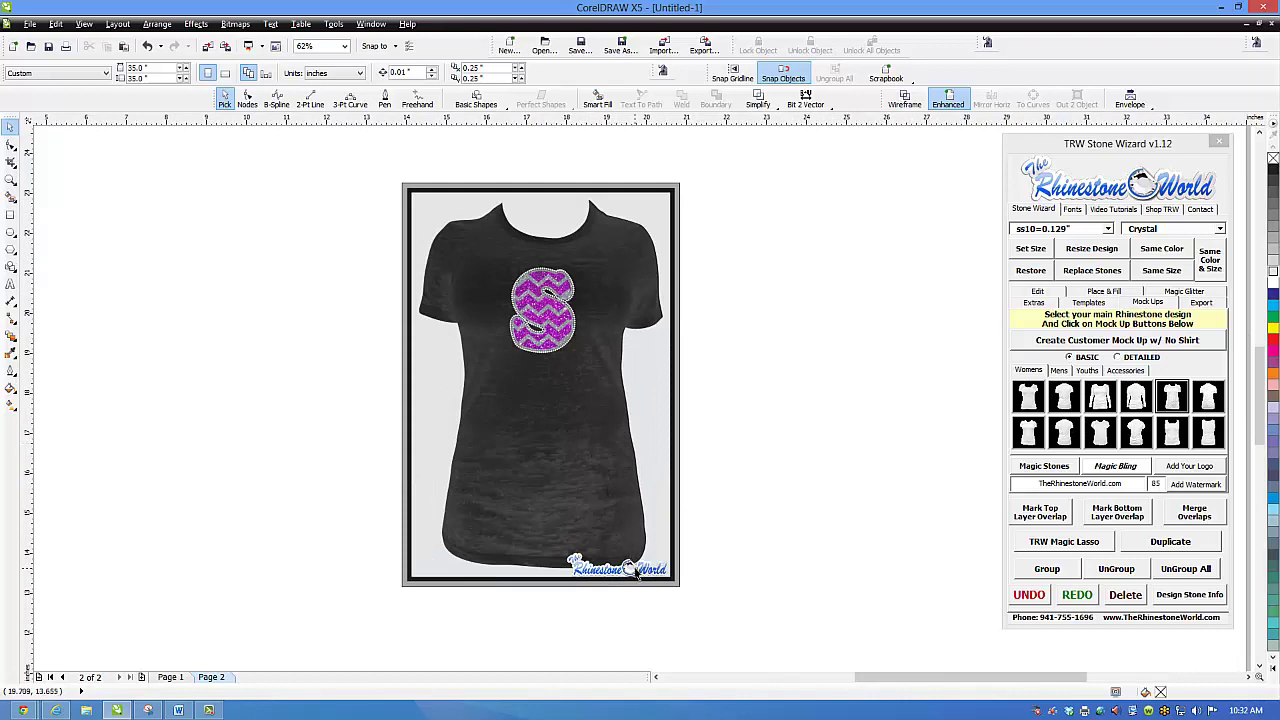
{"action": "left_click", "coordinate": [637, 570]}
{"action": "key", "text": "Delete"}
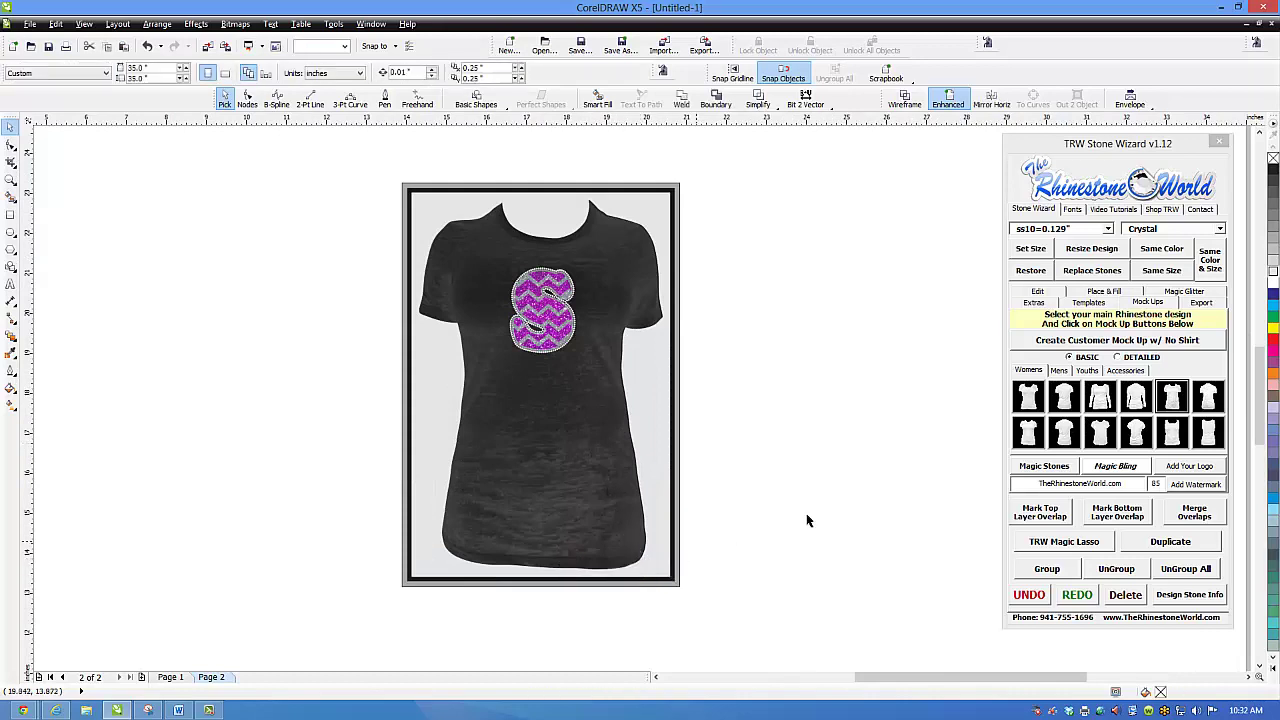
Apply Magic Stones to the mock-up group to give the letter's plain stones a realistic faceted look
{"action": "scroll", "coordinate": [729, 403], "scroll_direction": "down", "scroll_amount": 1}
{"action": "scroll", "coordinate": [653, 347], "scroll_direction": "up", "scroll_amount": 1}
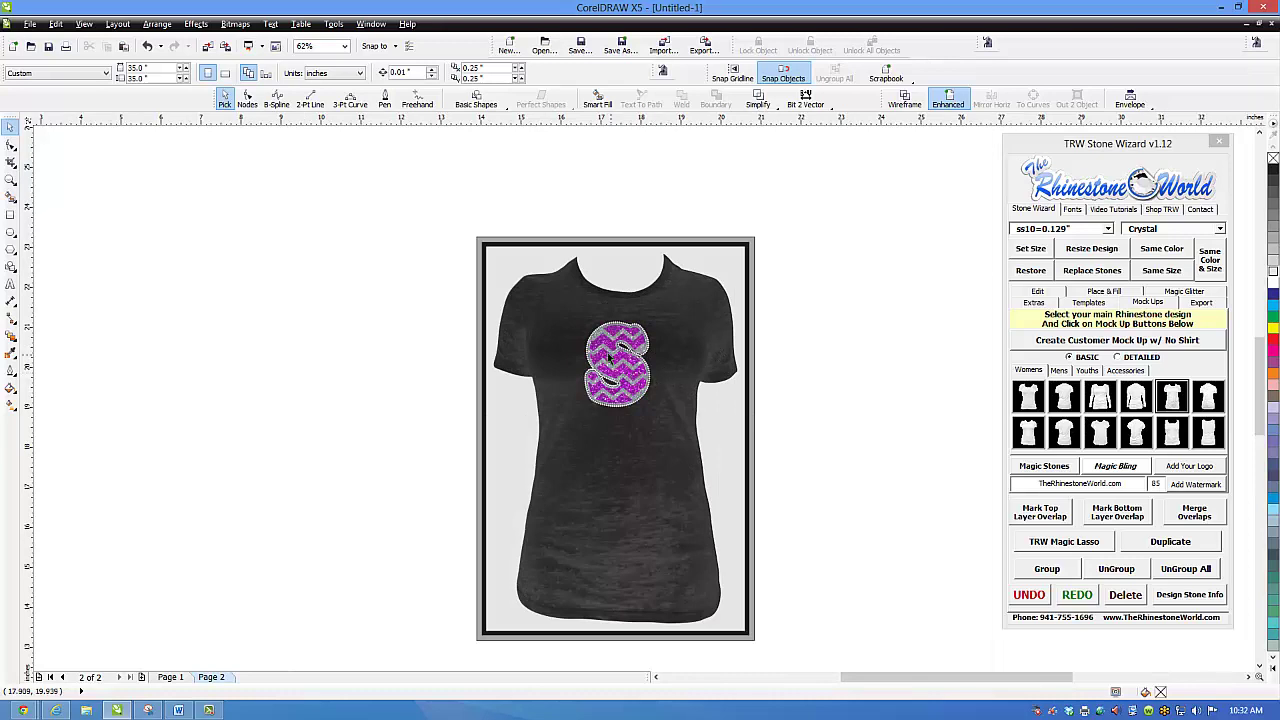
{"action": "scroll", "coordinate": [608, 352], "scroll_direction": "up", "scroll_amount": 2}
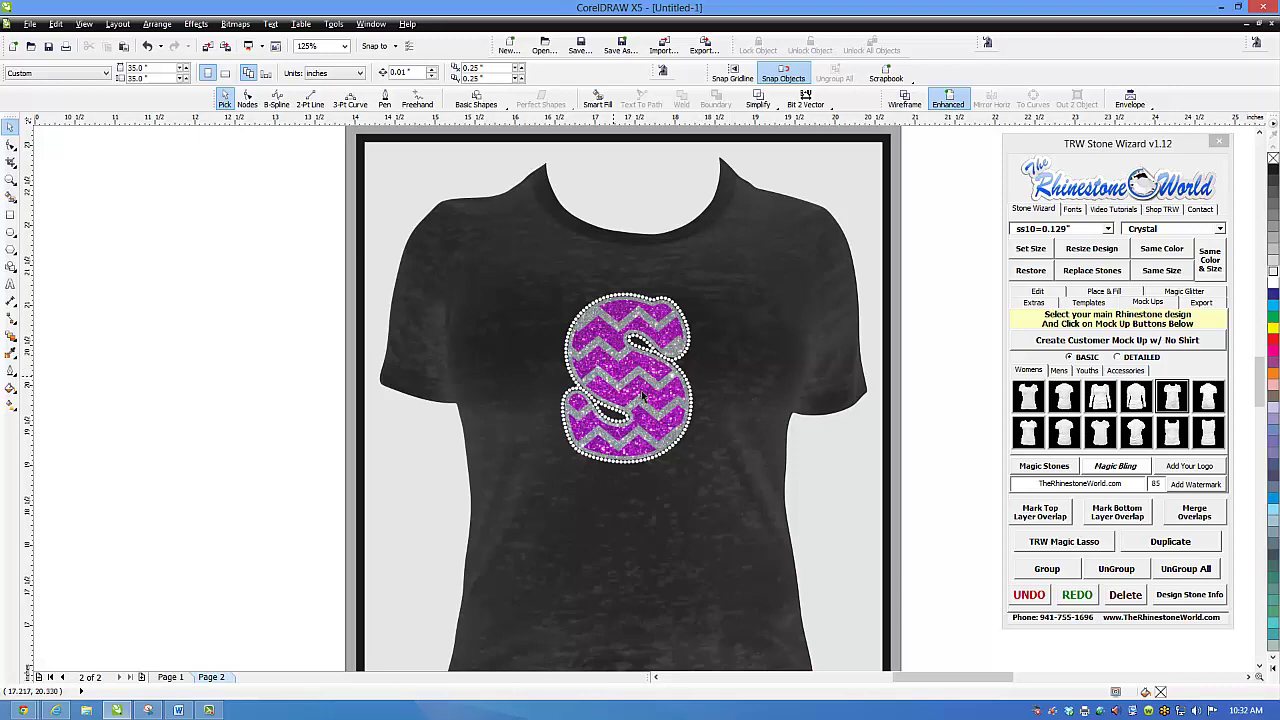
{"action": "scroll", "coordinate": [643, 372], "scroll_direction": "up", "scroll_amount": 1}
{"action": "scroll", "coordinate": [667, 372], "scroll_direction": "down", "scroll_amount": 1}
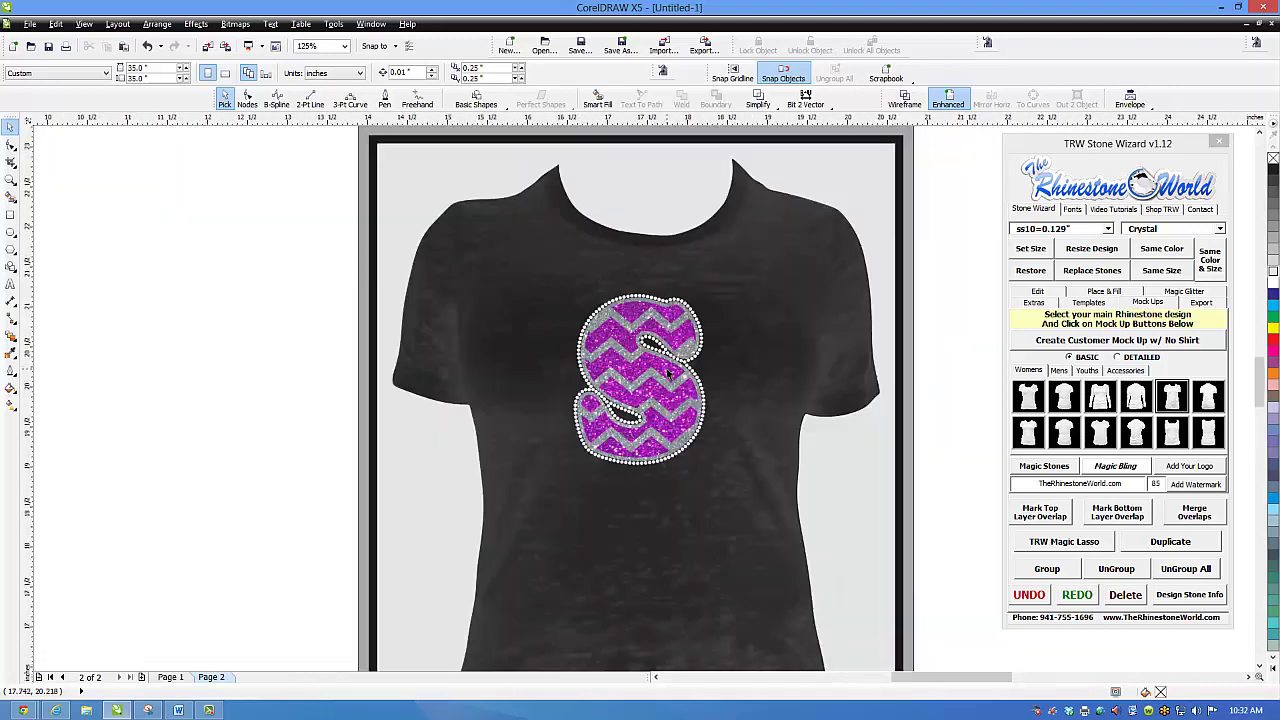
{"action": "scroll", "coordinate": [648, 325], "scroll_direction": "down", "scroll_amount": 1}
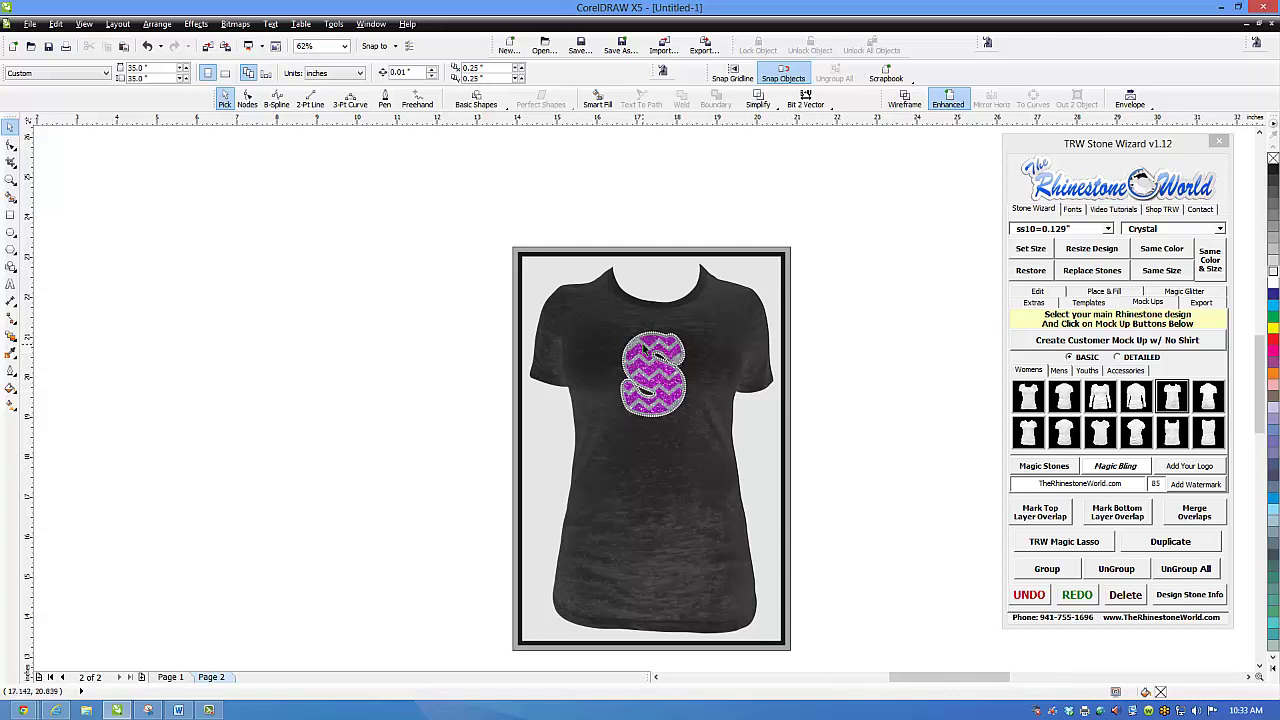
{"action": "scroll", "coordinate": [652, 352], "scroll_direction": "up", "scroll_amount": 2}
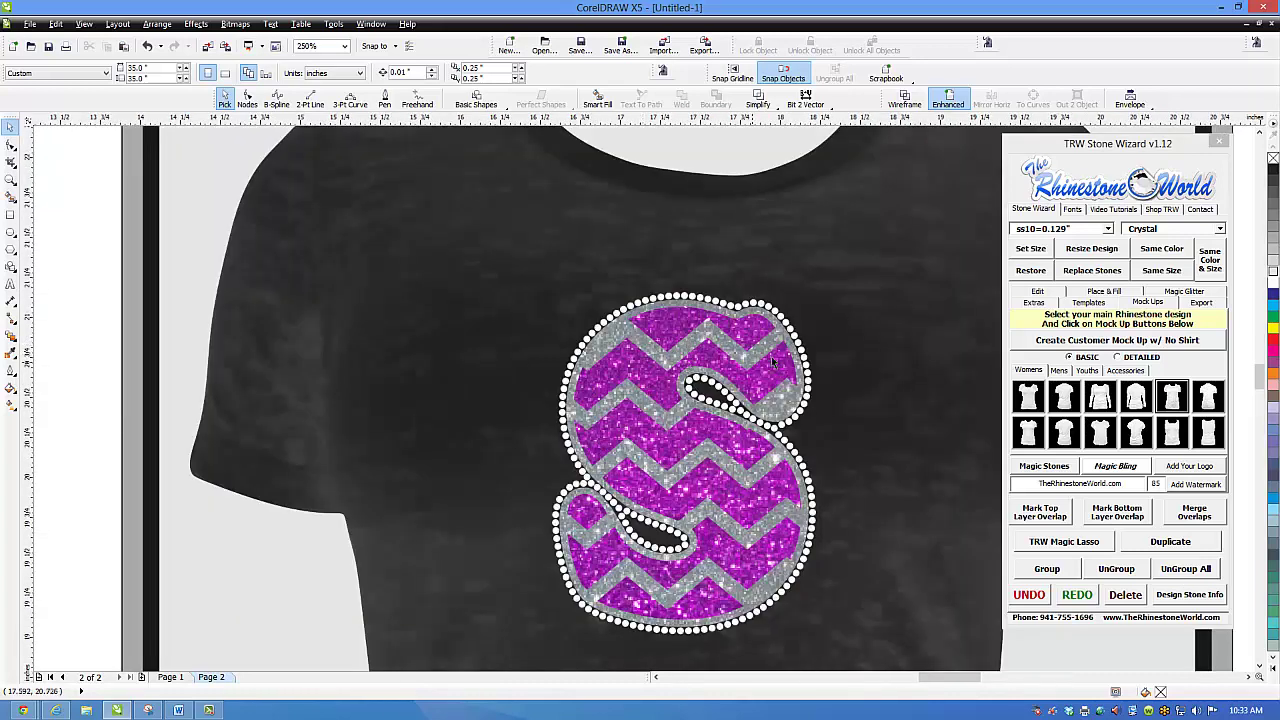
{"action": "left_click", "coordinate": [819, 412]}
{"action": "left_click", "coordinate": [1043, 465]}
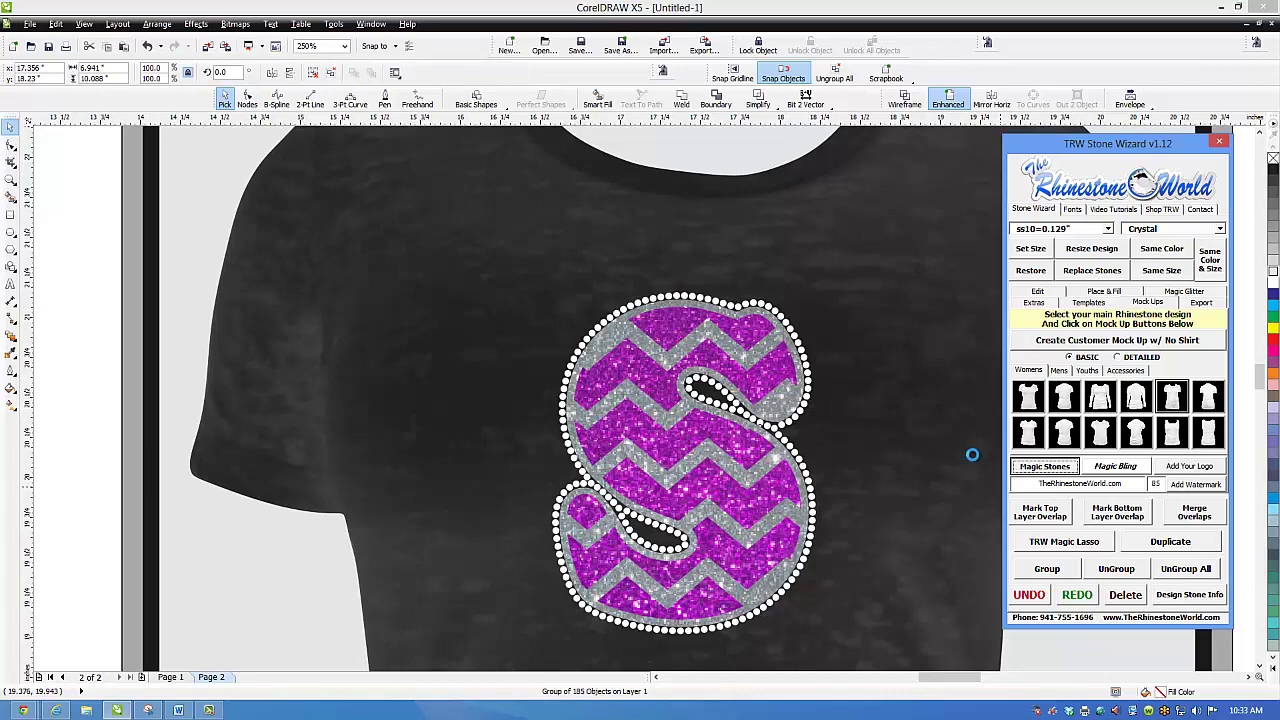
Add Magic Bling sparkles to the stone outline at the letter's upper curve, upper curl and bottom edge
{"action": "scroll", "coordinate": [812, 447], "scroll_direction": "up", "scroll_amount": 3}
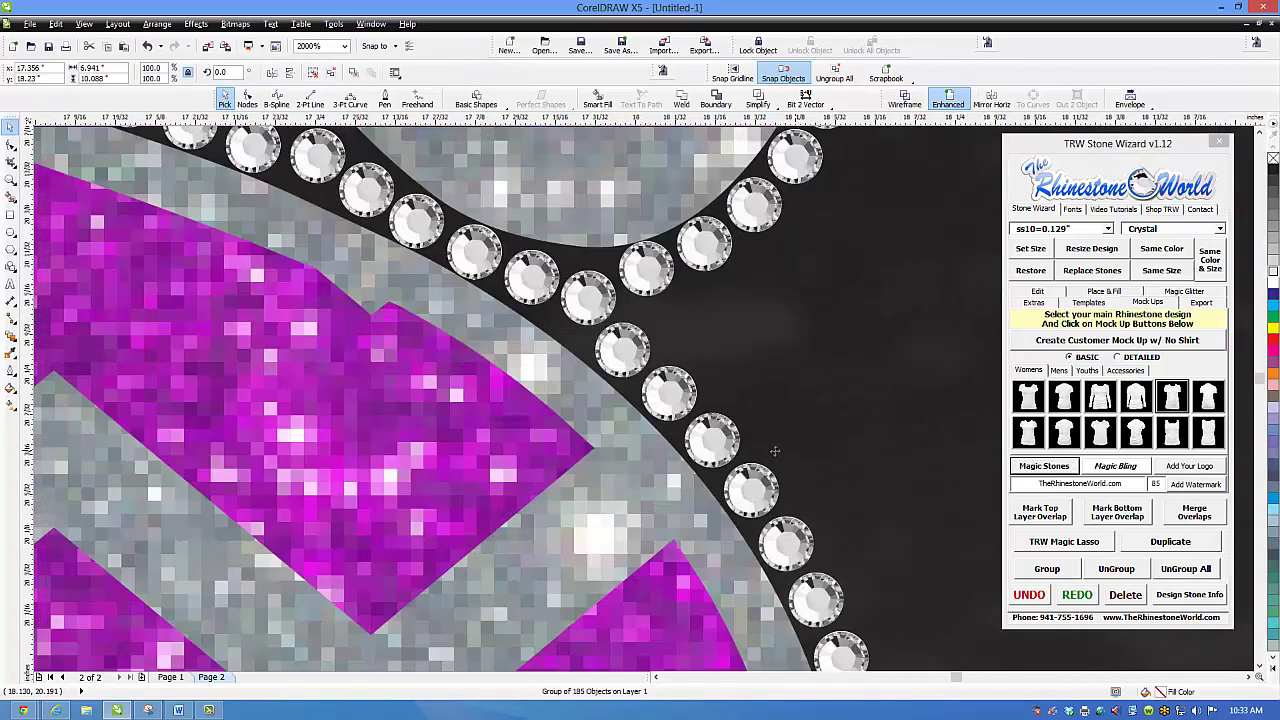
{"action": "scroll", "coordinate": [719, 446], "scroll_direction": "down", "scroll_amount": 4}
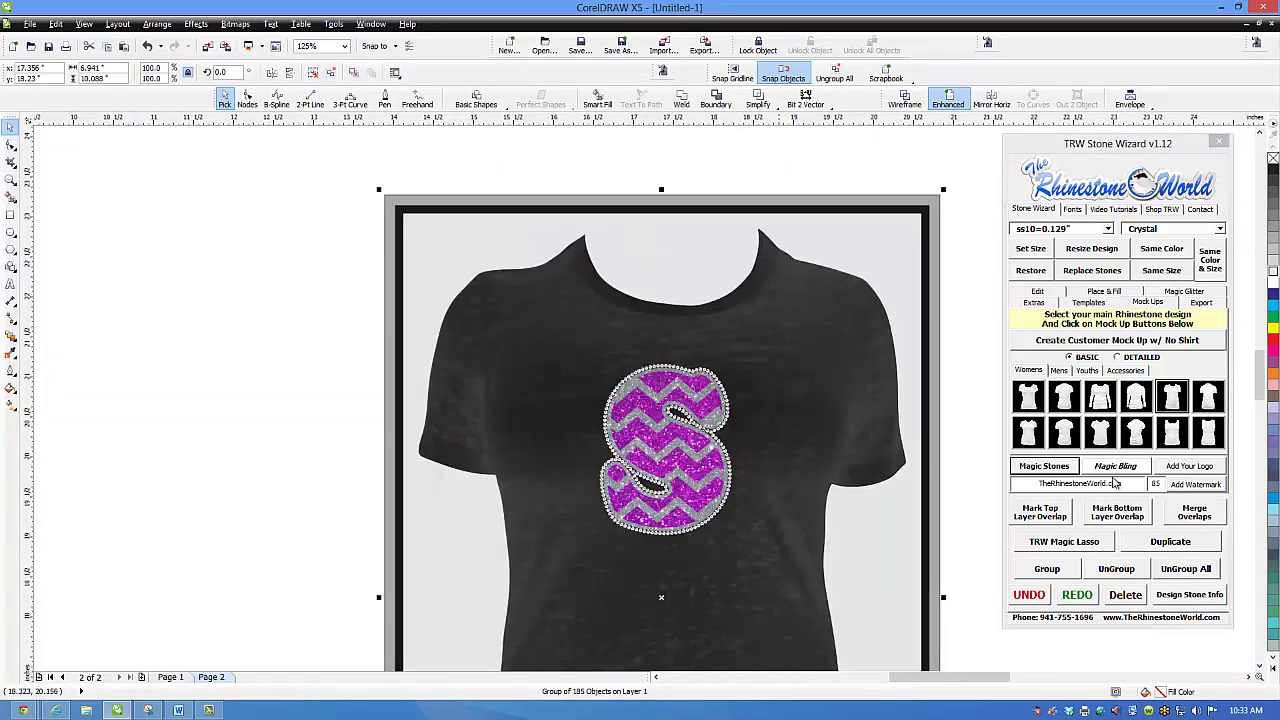
{"action": "left_click", "coordinate": [1113, 470]}
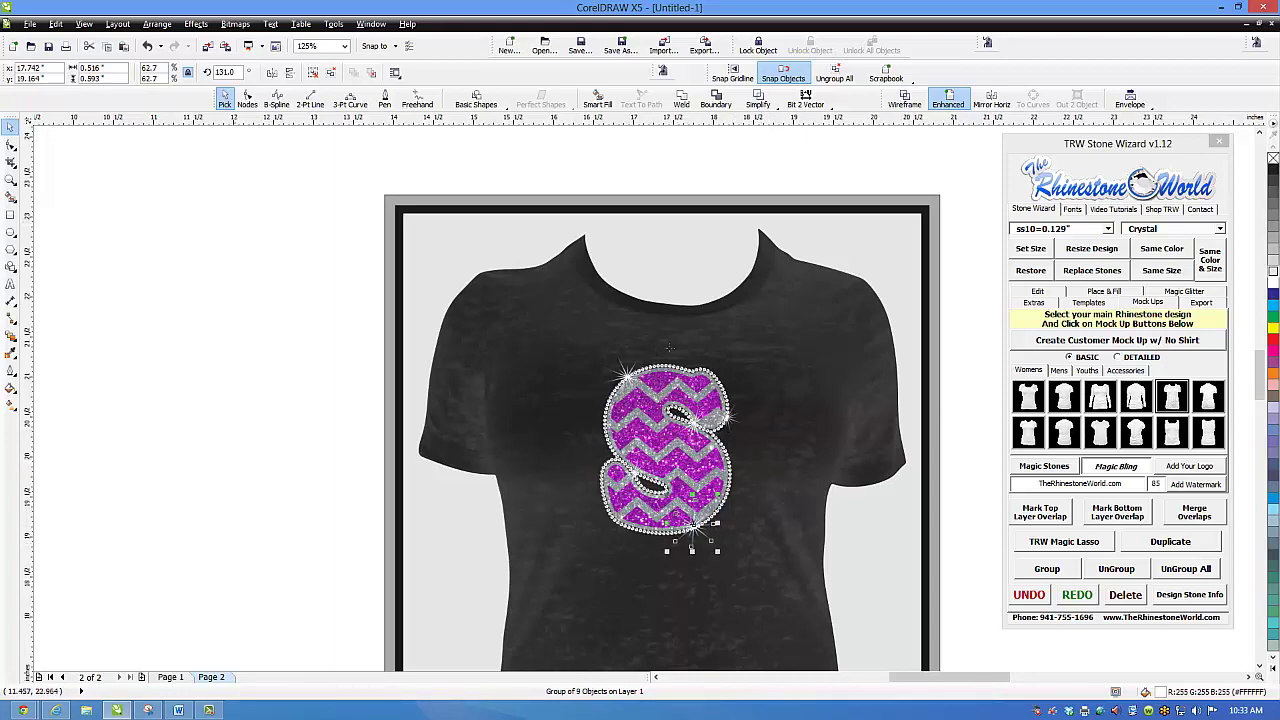
Add a watermark reading "Copyright" with the value 96 across the black tee mock-up
{"action": "scroll", "coordinate": [705, 440], "scroll_direction": "down", "scroll_amount": 2}
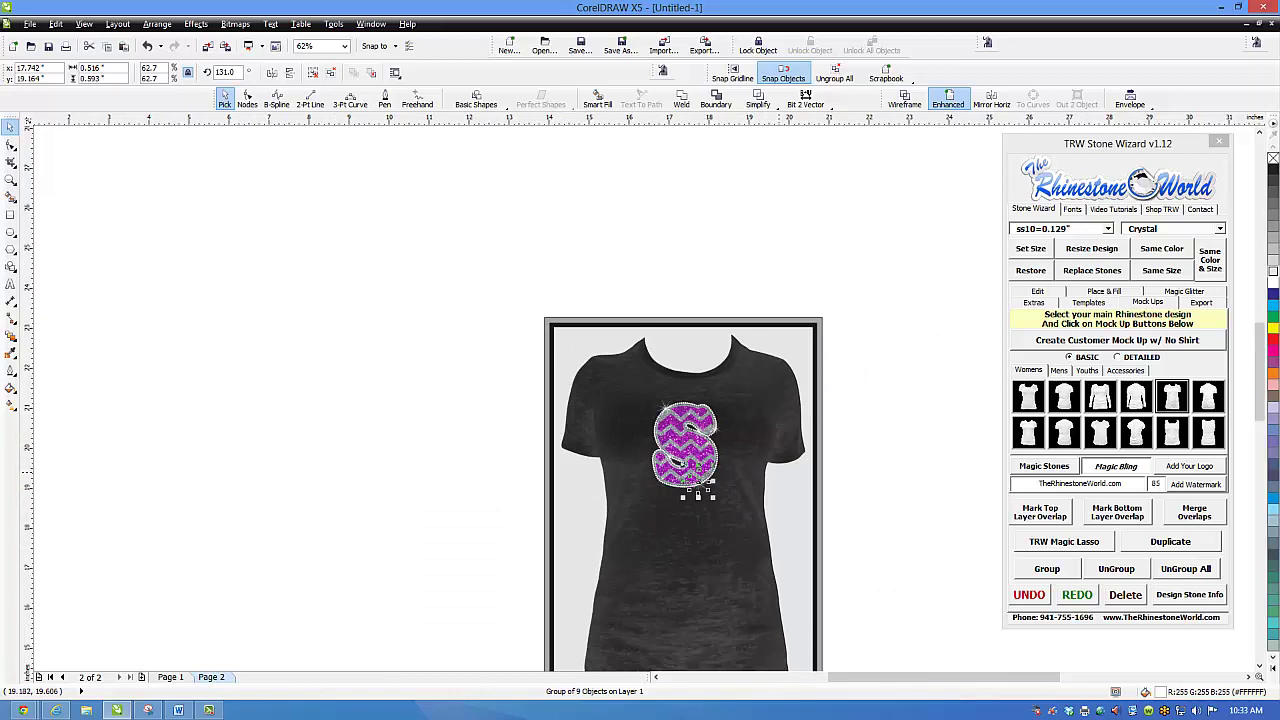
{"action": "left_click", "coordinate": [1116, 468]}
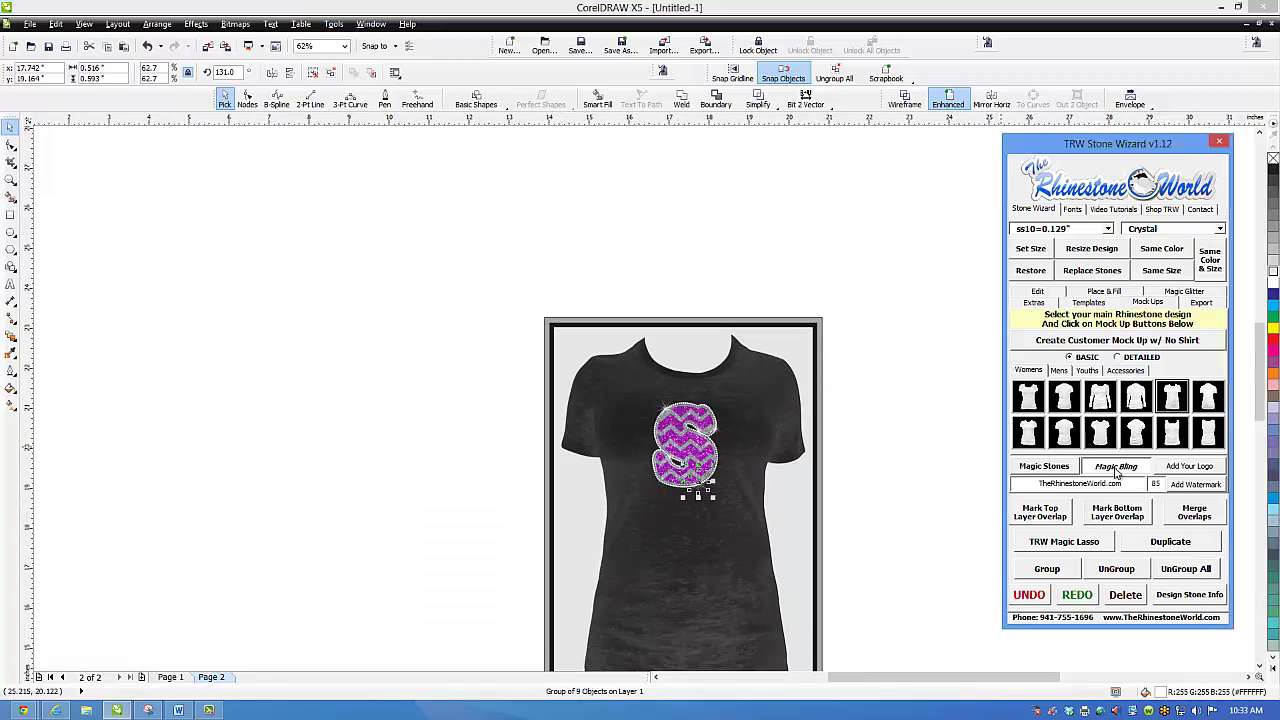
{"action": "type", "text": "Copyright"}
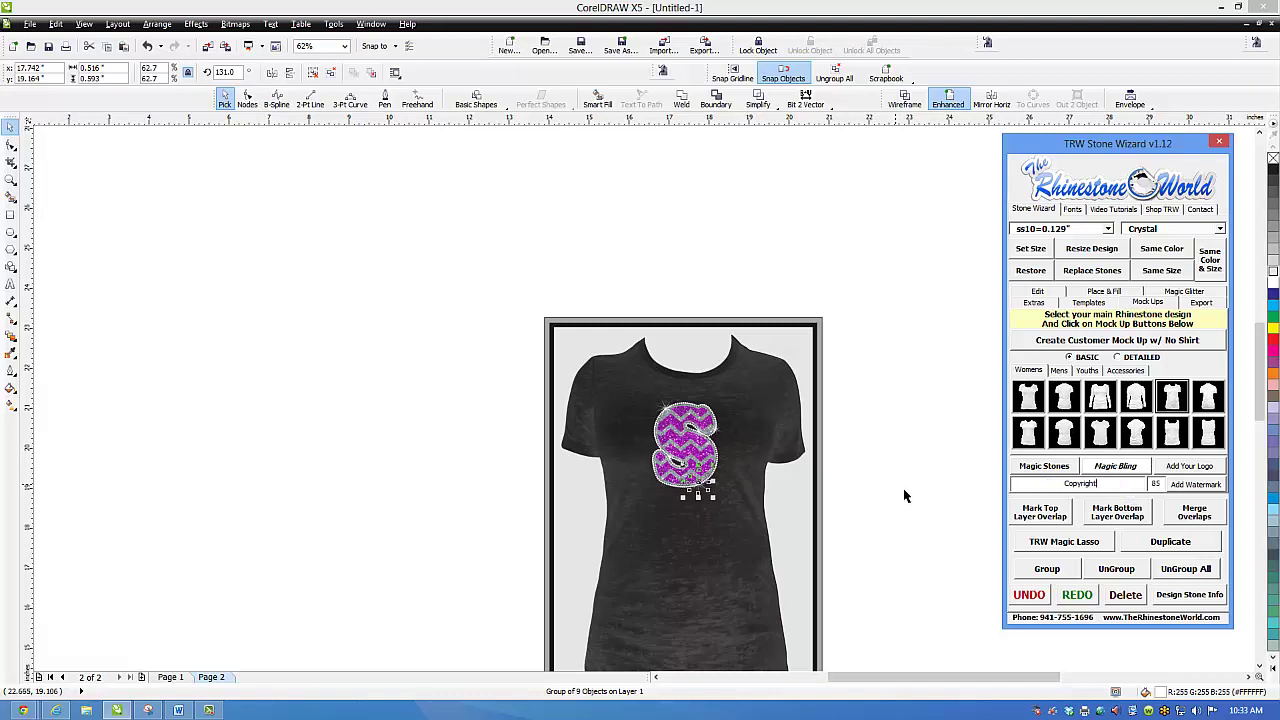
{"action": "left_click", "coordinate": [837, 517]}
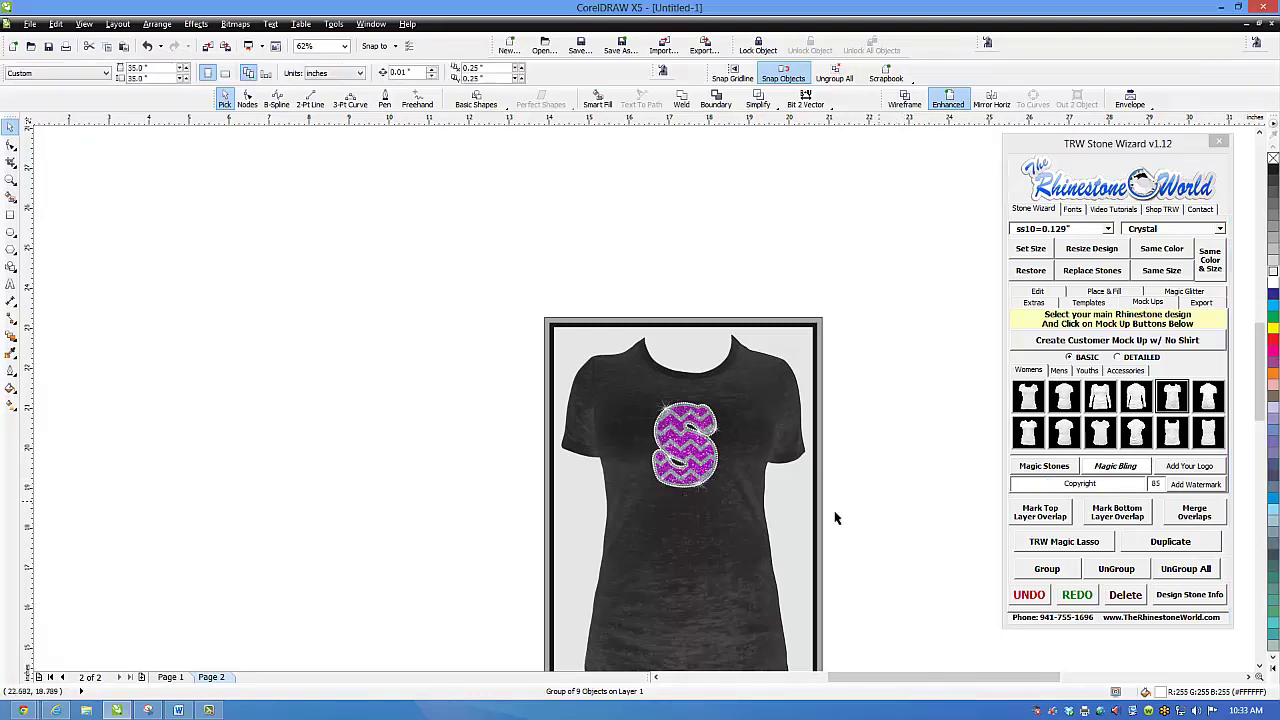
{"action": "left_click", "coordinate": [1158, 484]}
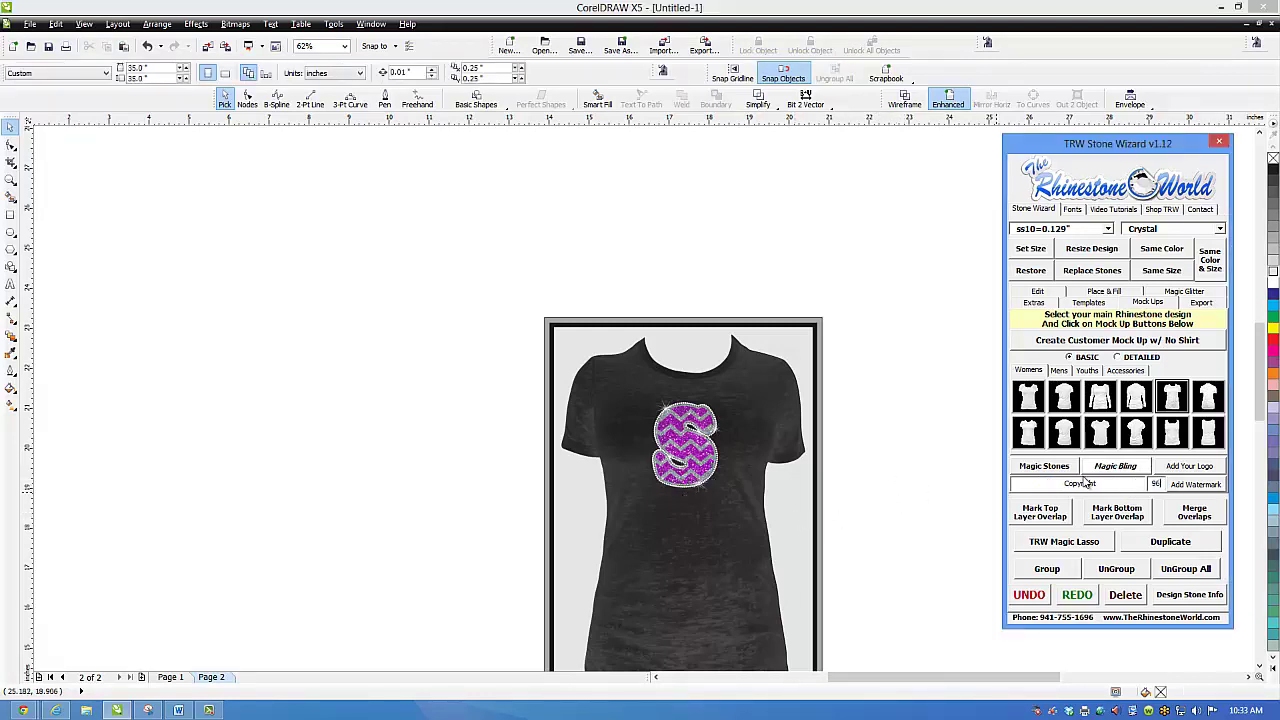
{"action": "left_click", "coordinate": [930, 488]}
{"action": "left_click", "coordinate": [783, 504]}
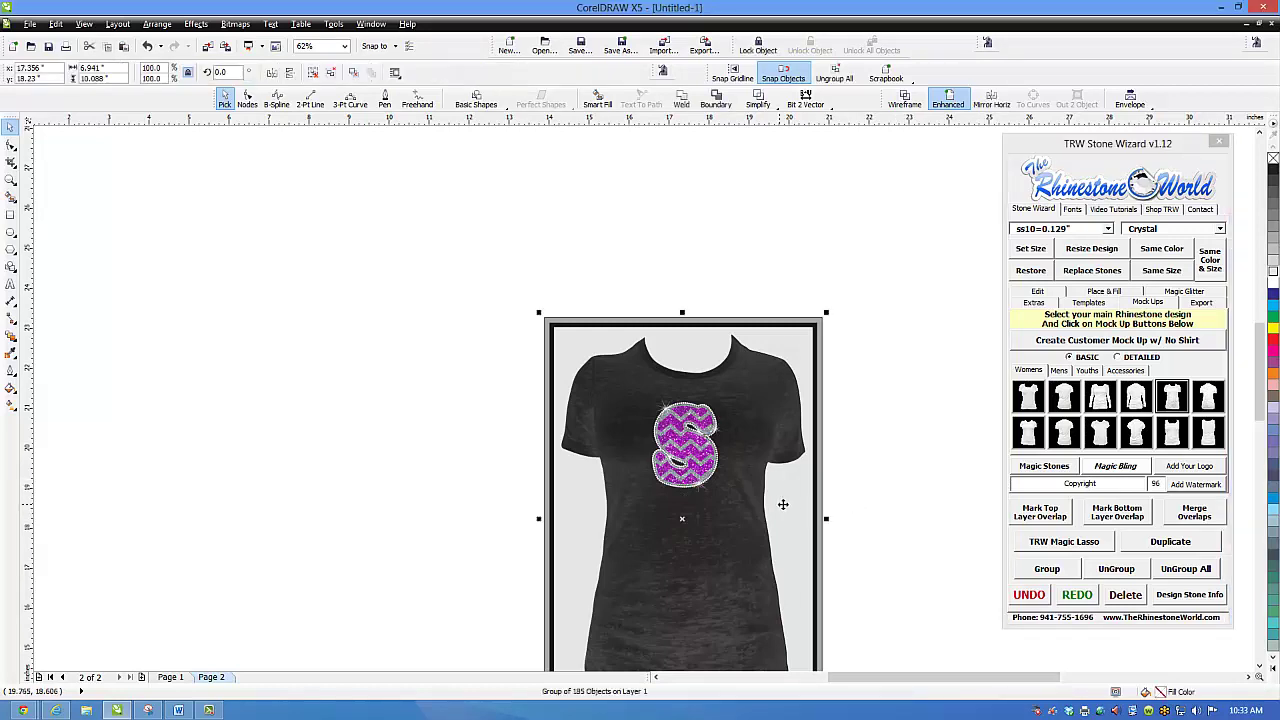
{"action": "left_click", "coordinate": [1208, 492]}
{"action": "left_click", "coordinate": [905, 461]}
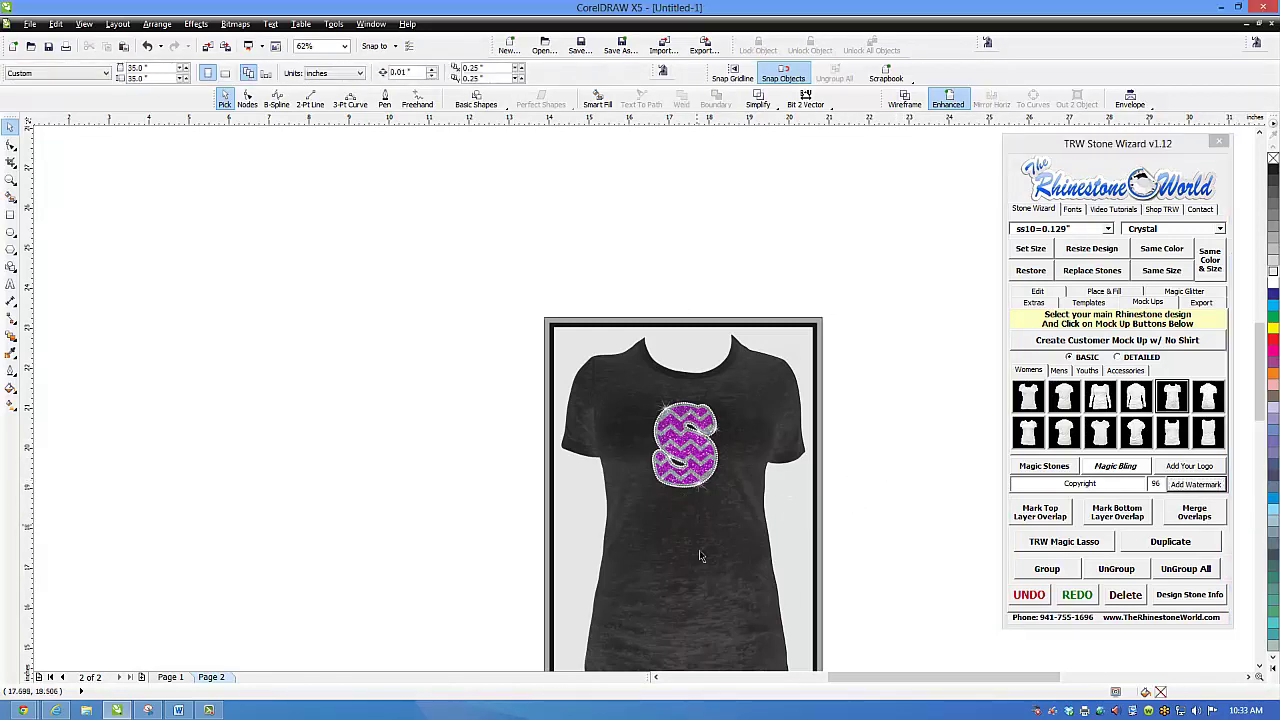
{"action": "scroll", "coordinate": [700, 557], "scroll_direction": "up", "scroll_amount": 4}
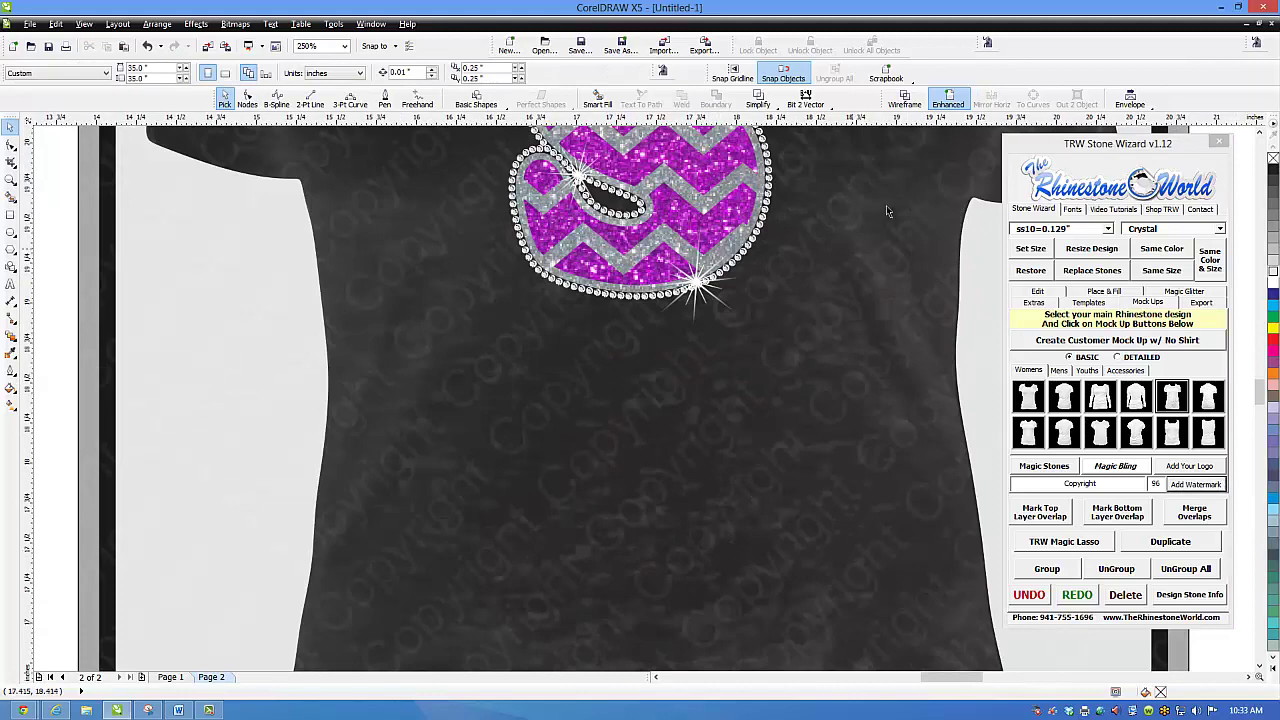
{"action": "scroll", "coordinate": [646, 416], "scroll_direction": "down", "scroll_amount": 4}
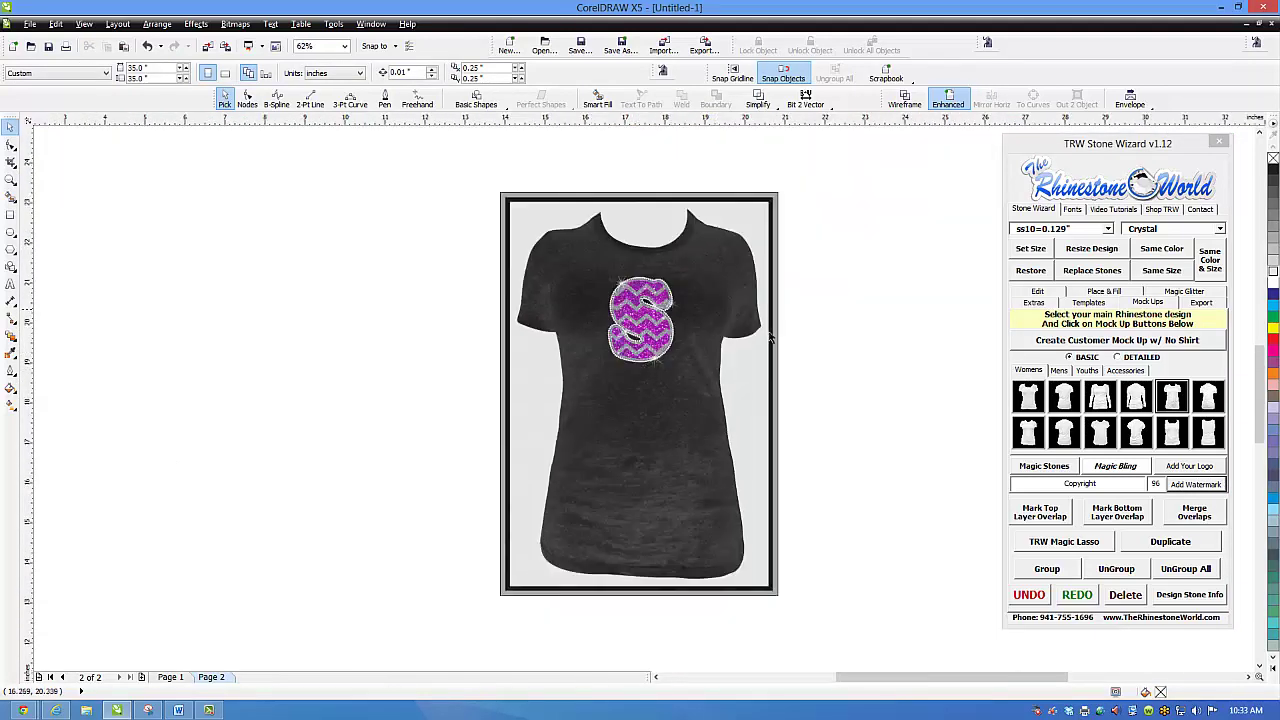
Create TRW Magic Templates from the complete chevron S design with its rhinestone outline on page 1
{"action": "scroll", "coordinate": [782, 339], "scroll_direction": "down", "scroll_amount": 2}
{"action": "left_click_drag", "start_coordinate": [840, 216], "coordinate": [580, 538]}
{"action": "left_click", "coordinate": [563, 528]}
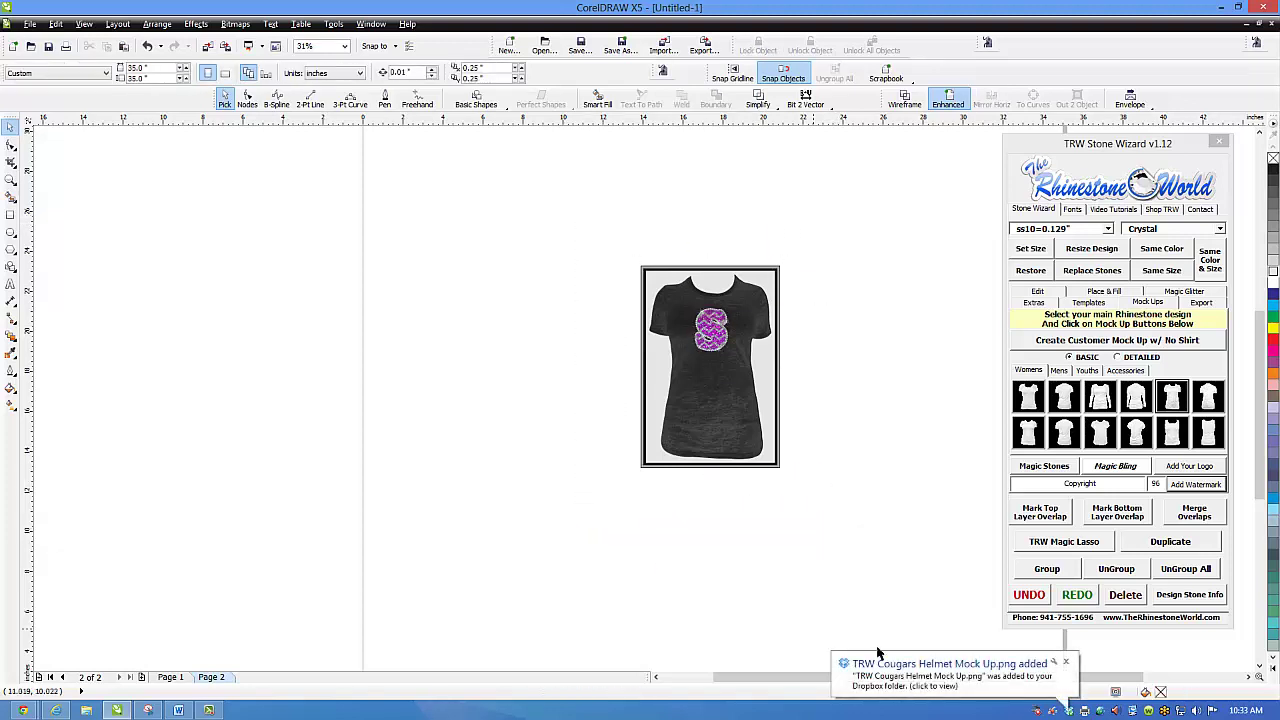
{"action": "left_click", "coordinate": [170, 677]}
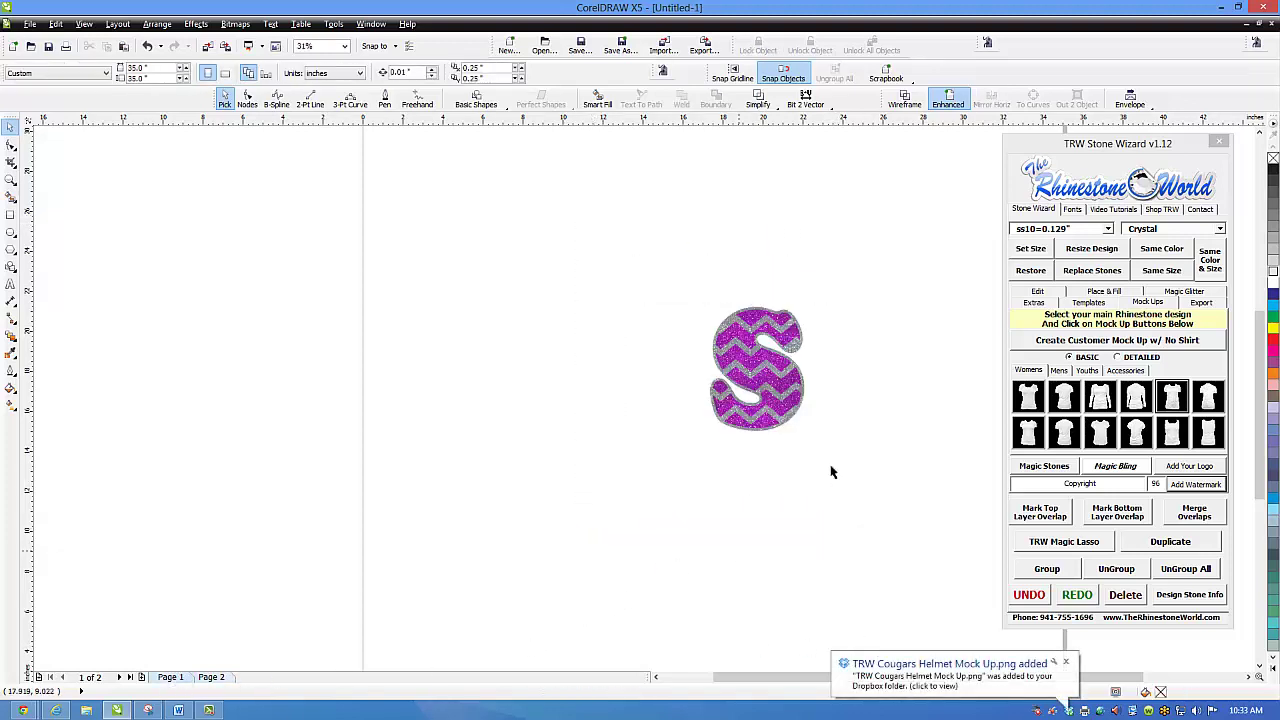
{"action": "left_click_drag", "start_coordinate": [908, 207], "coordinate": [580, 523]}
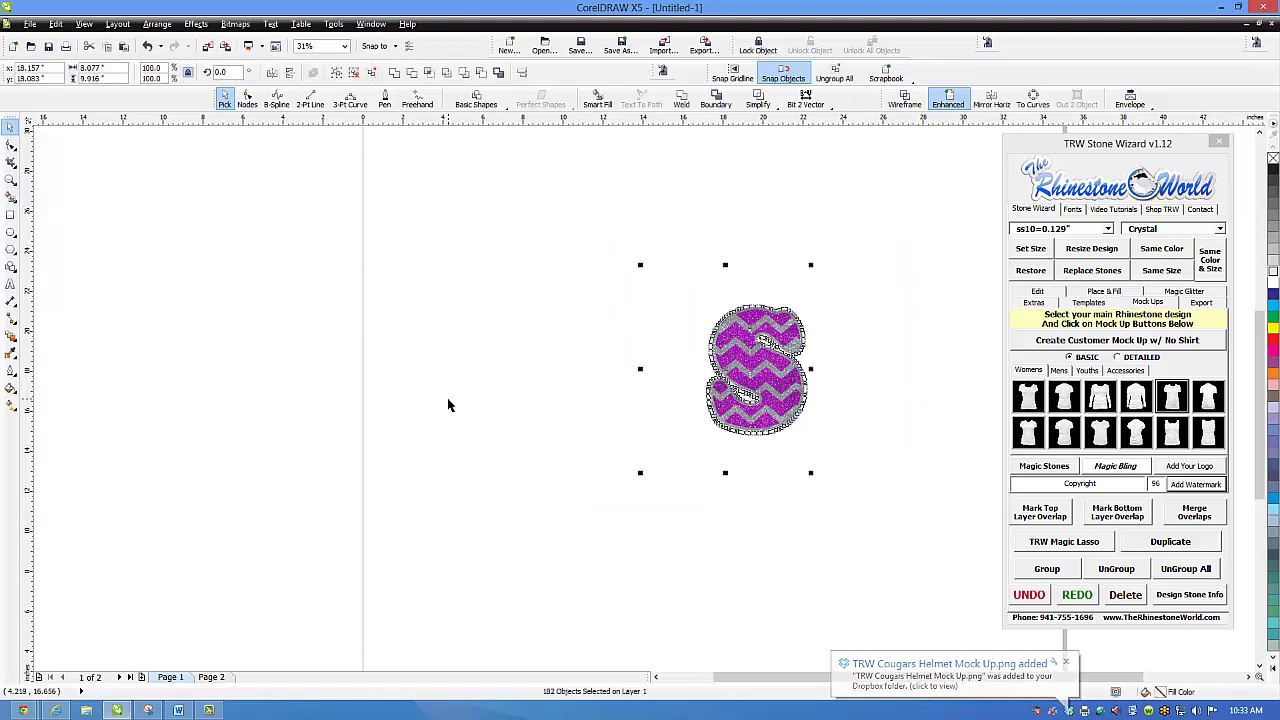
{"action": "scroll", "coordinate": [447, 397], "scroll_direction": "down", "scroll_amount": 1}
{"action": "scroll", "coordinate": [720, 400], "scroll_direction": "up", "scroll_amount": 1}
{"action": "left_click", "coordinate": [623, 271]}
{"action": "left_click_drag", "start_coordinate": [623, 271], "coordinate": [413, 482]}
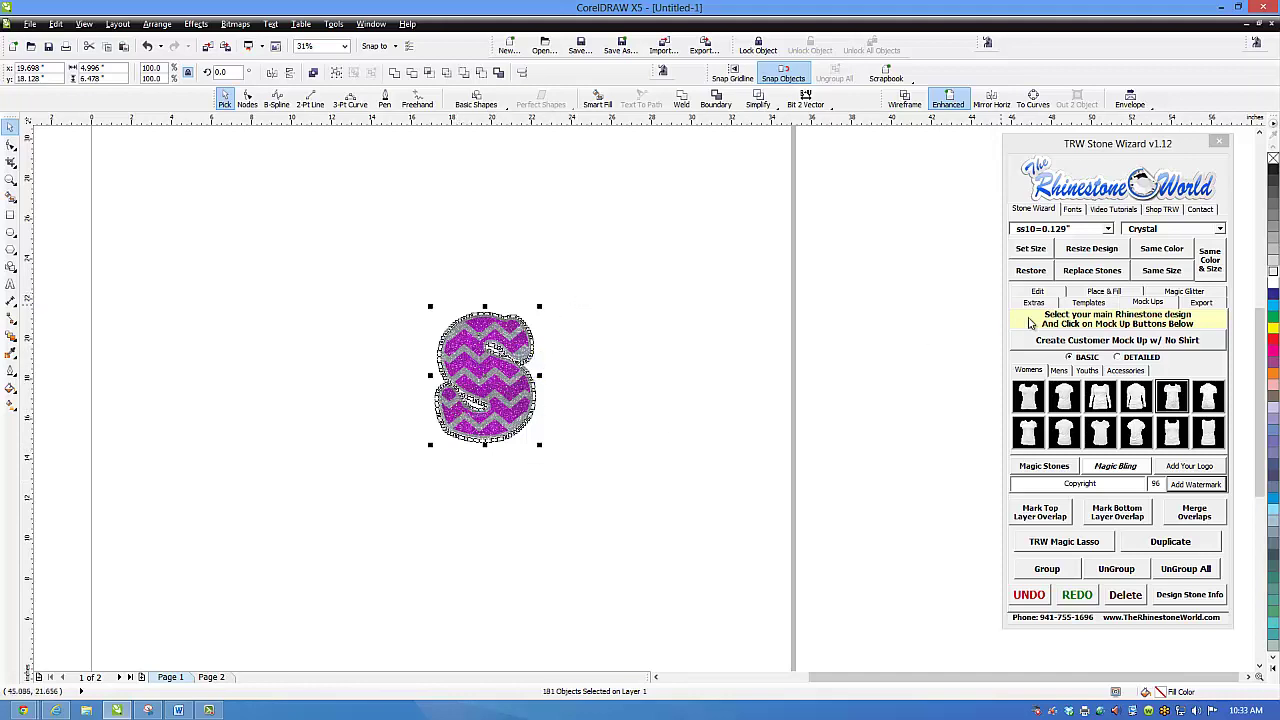
{"action": "left_click", "coordinate": [1097, 304]}
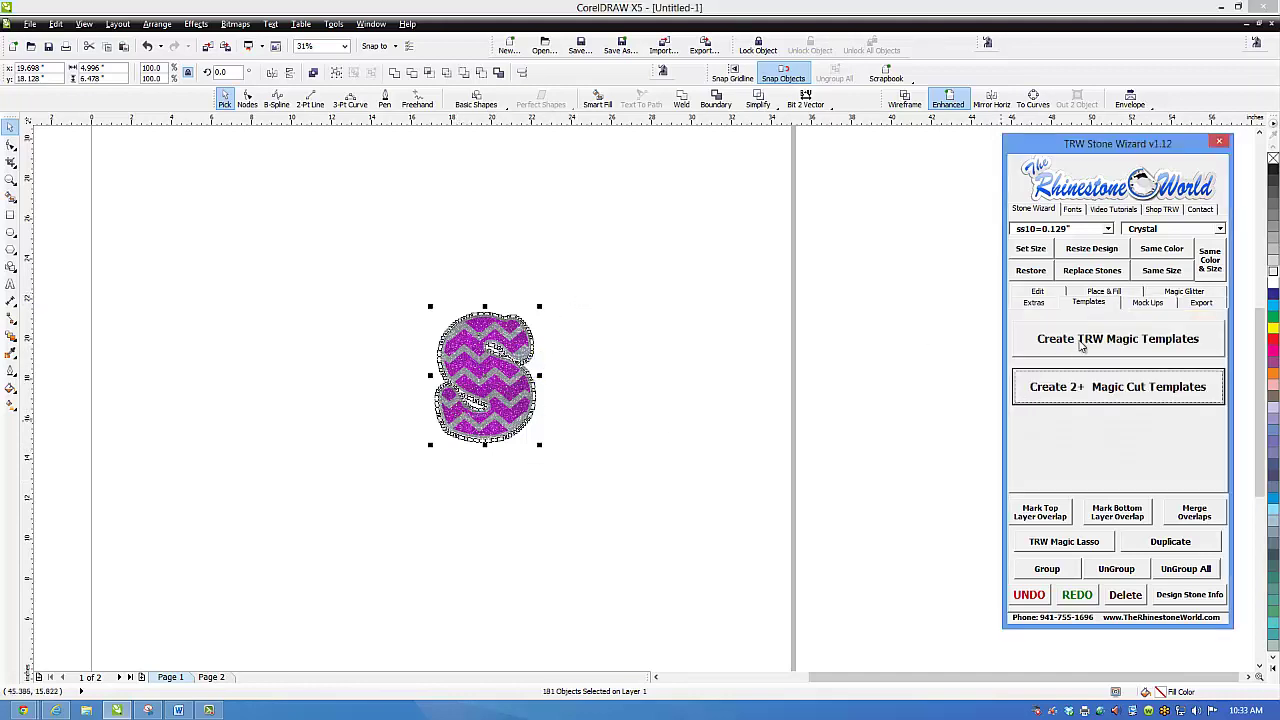
{"action": "left_click", "coordinate": [1138, 346]}
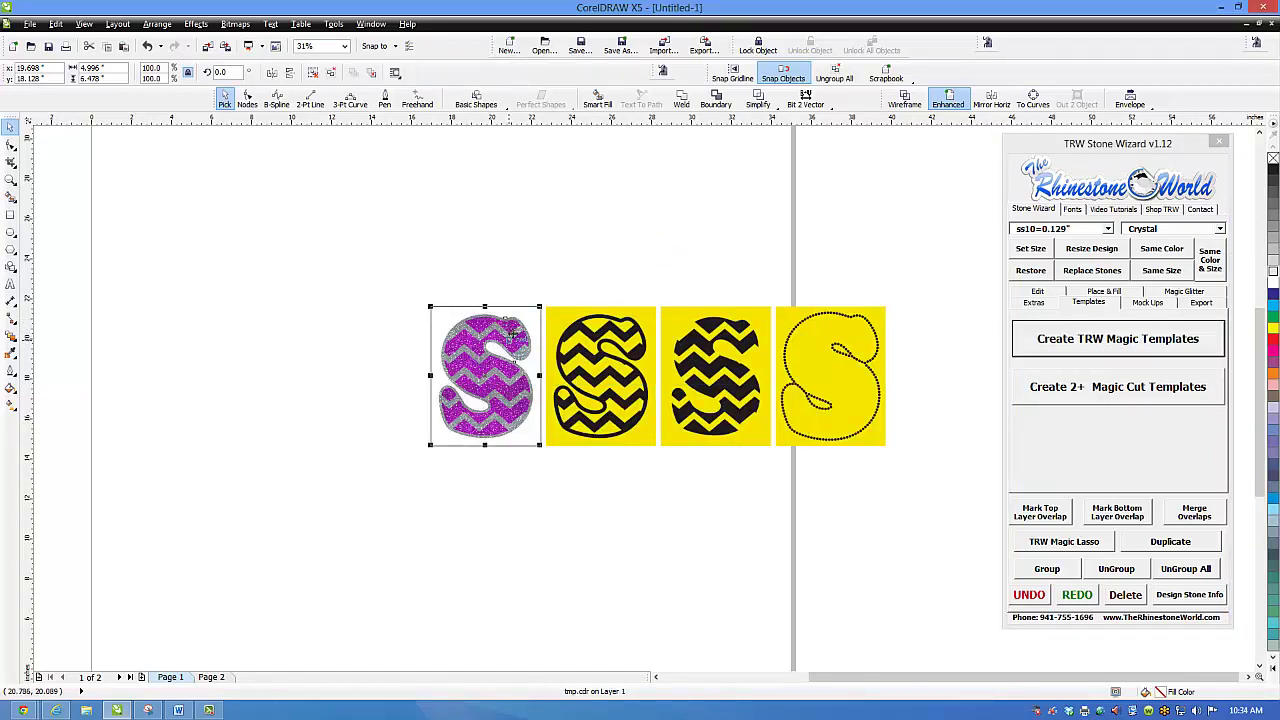
{"action": "left_click", "coordinate": [937, 371]}
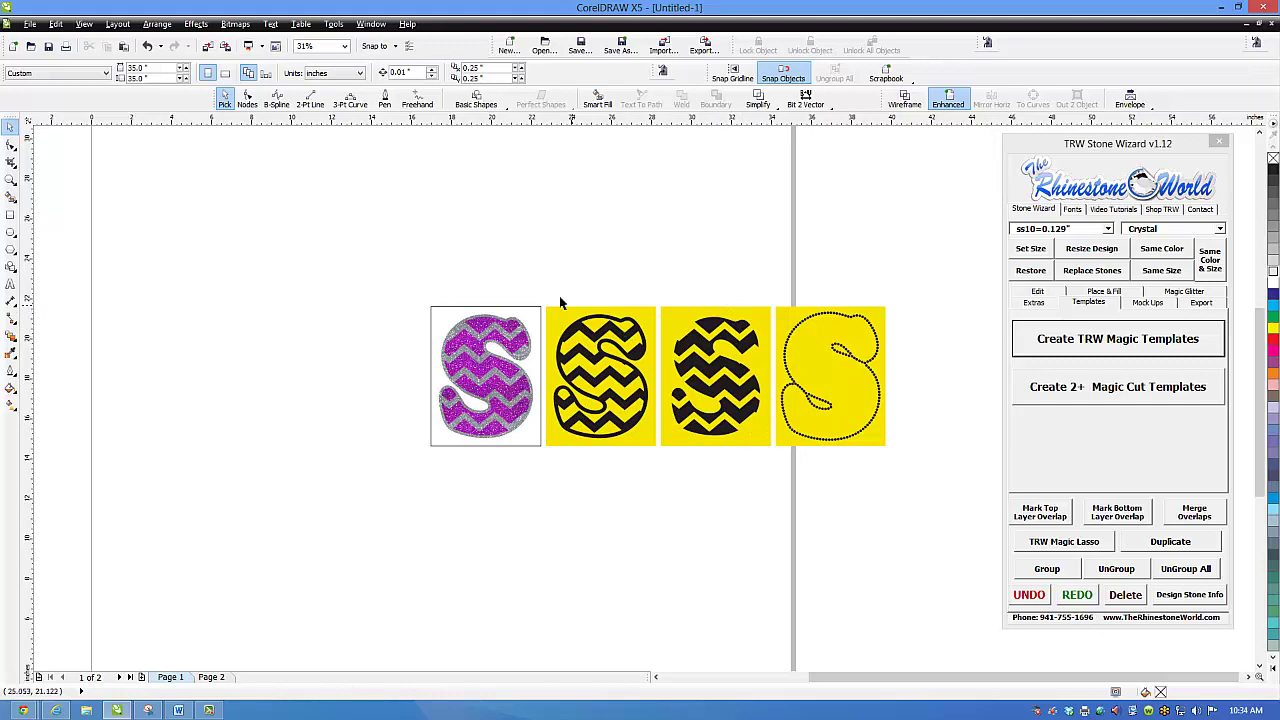
Move the two rightmost yellow templates beneath the first two panels to form a two-by-two block
{"action": "left_click_drag", "start_coordinate": [916, 262], "coordinate": [654, 490]}
{"action": "left_click_drag", "start_coordinate": [690, 399], "coordinate": [461, 542]}
{"action": "left_click", "coordinate": [700, 322]}
Export the full set of four template panels as an EPS file named "TRW S Striped Multi"
{"action": "left_click_drag", "start_coordinate": [729, 251], "coordinate": [366, 602]}
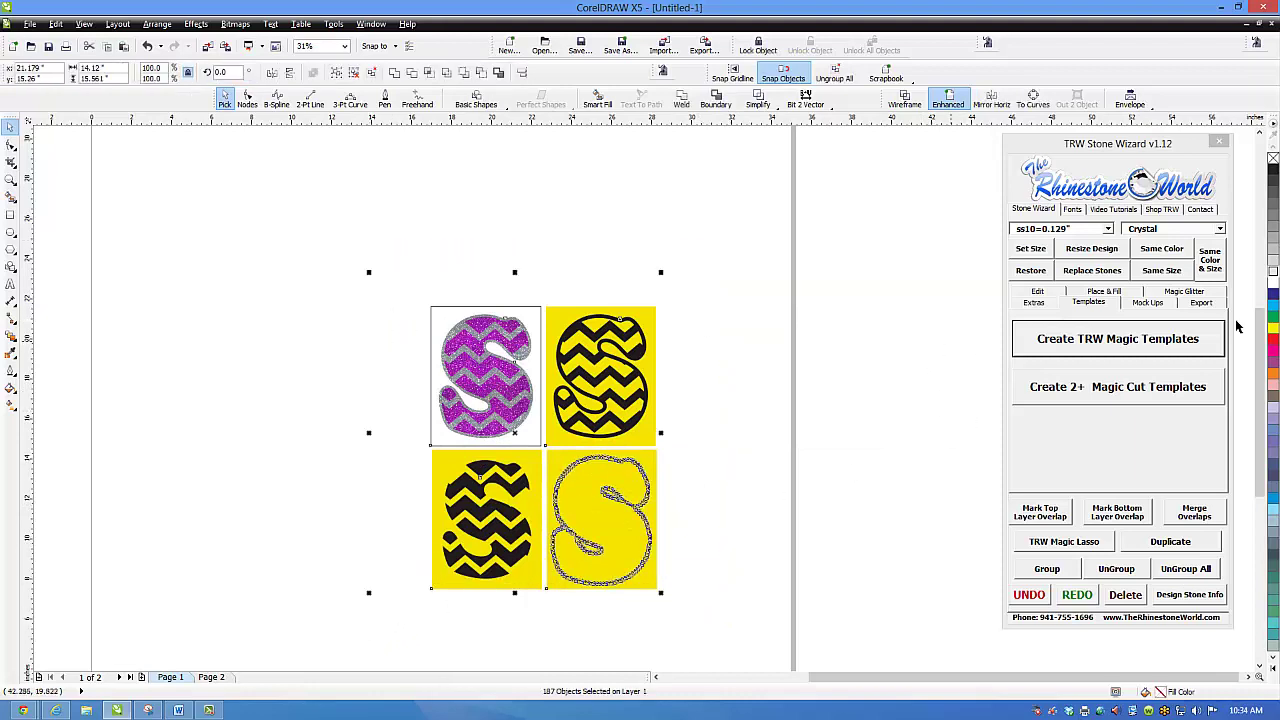
{"action": "left_click", "coordinate": [1200, 303]}
{"action": "left_click_drag", "start_coordinate": [1196, 330], "coordinate": [955, 357]}
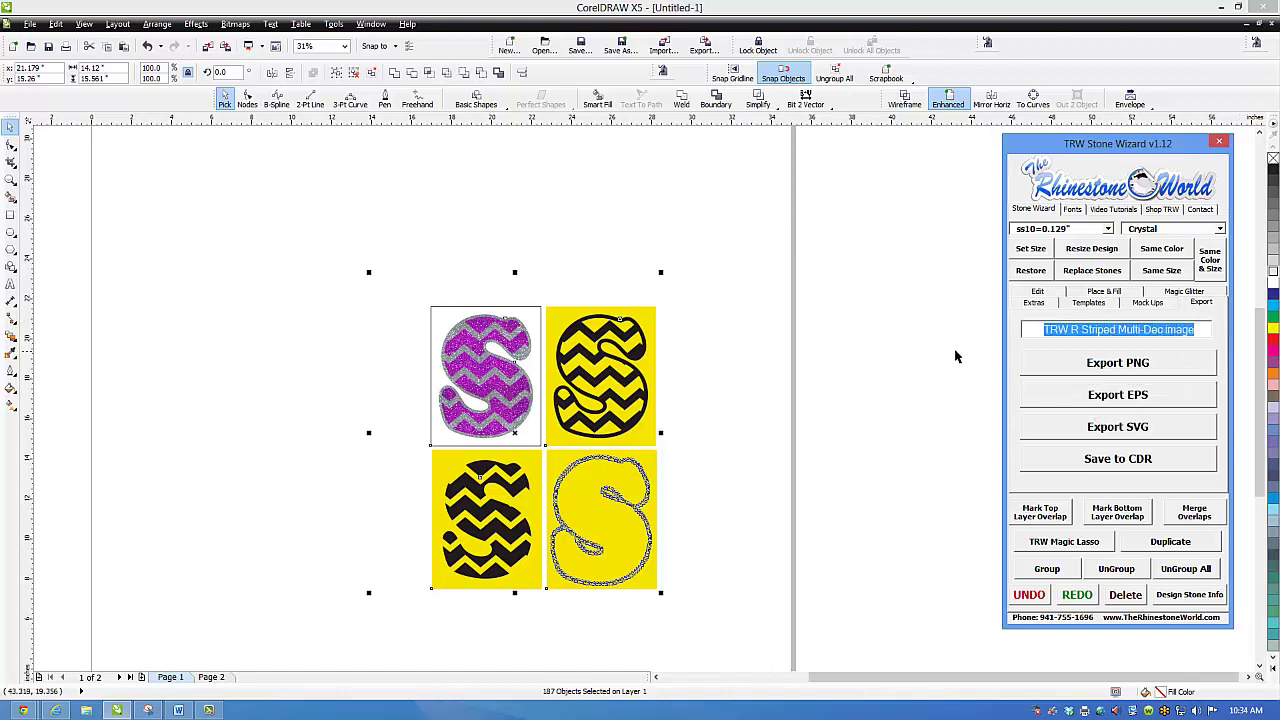
{"action": "type", "text": "TRW S "}
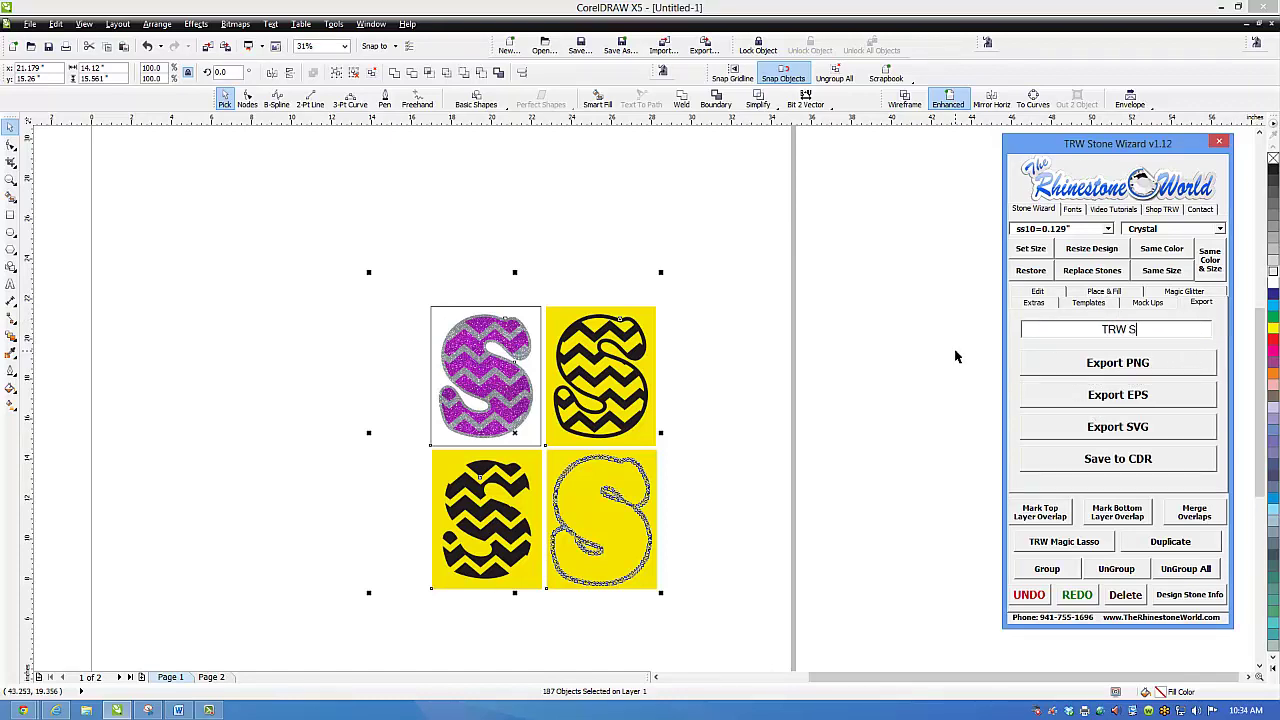
{"action": "type", "text": "Striped Multi"}
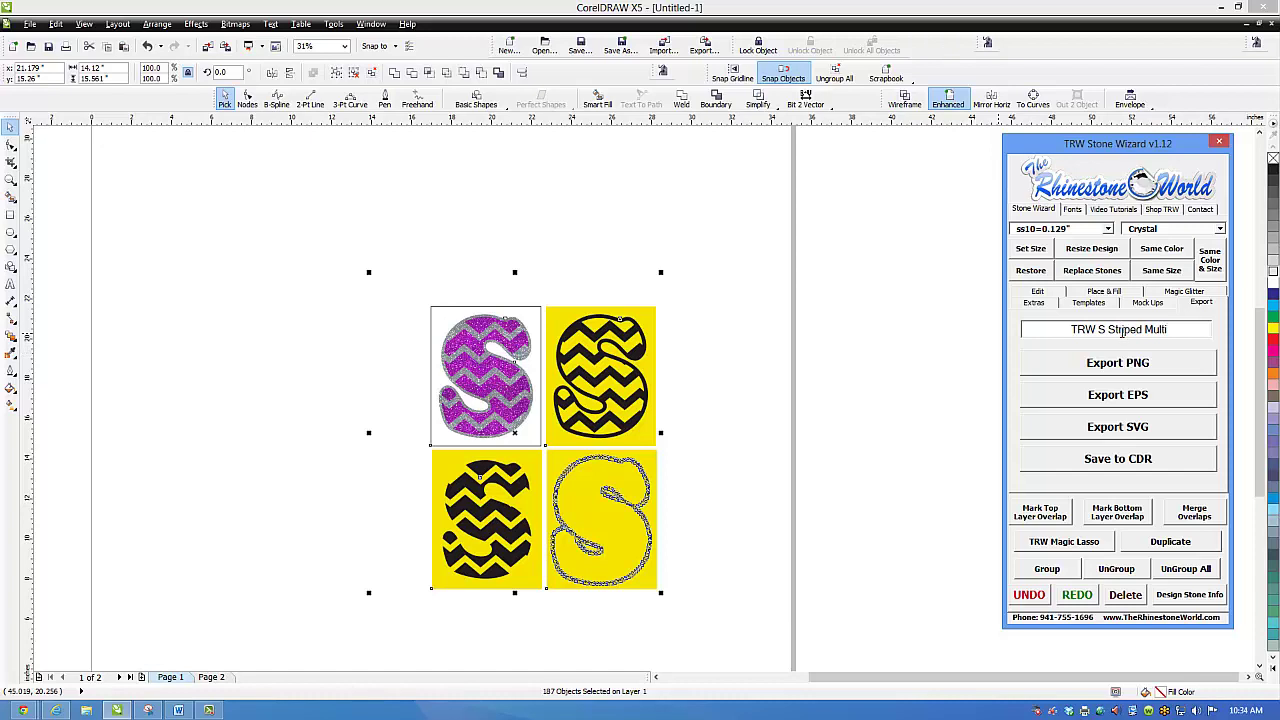
{"action": "left_click", "coordinate": [1121, 398]}
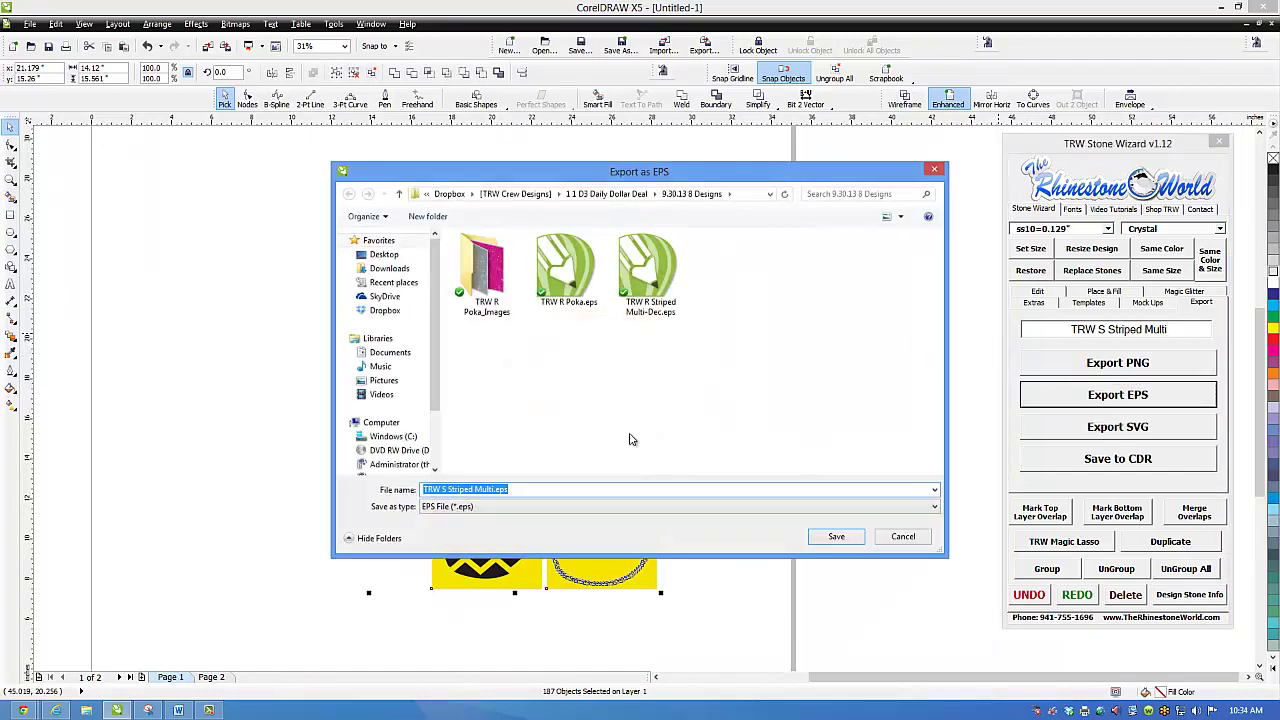
{"action": "left_click", "coordinate": [836, 538]}
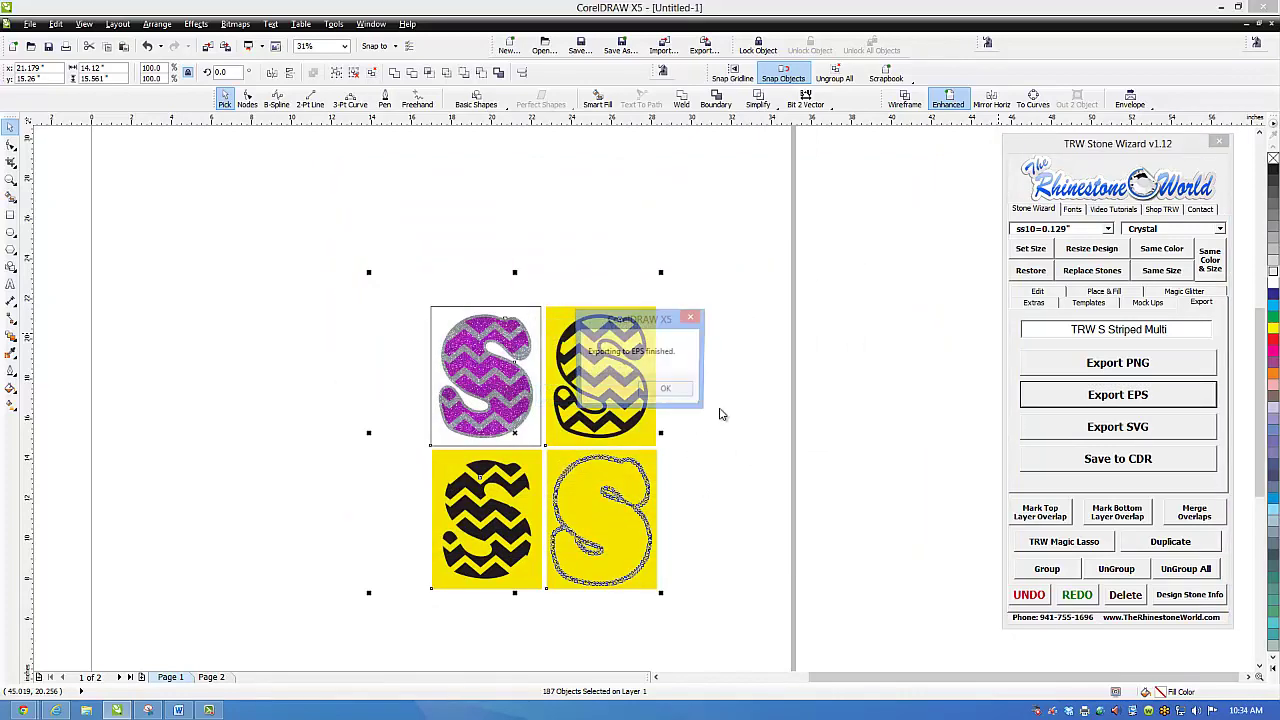
{"action": "left_click", "coordinate": [672, 398]}
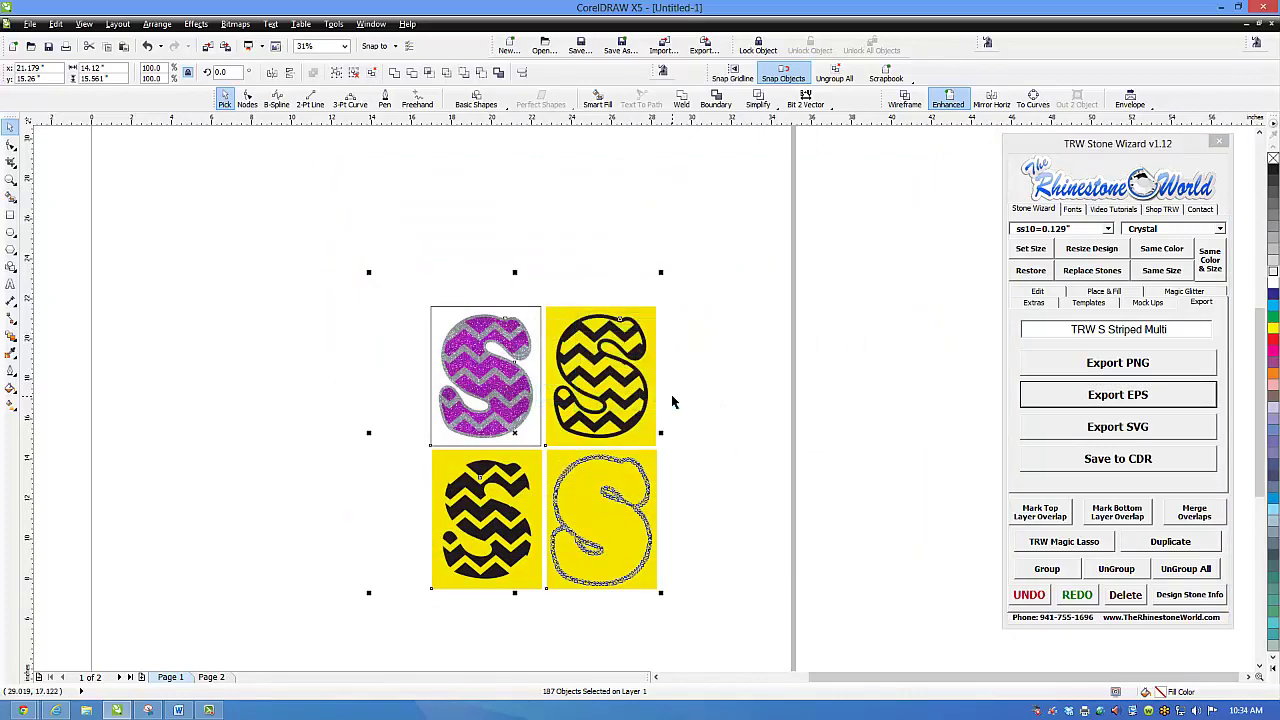
Export the four template panels to SVG and save them as a CDR file, both named "TRW S Striped Multi"
{"action": "left_click", "coordinate": [1095, 433]}
{"action": "left_click", "coordinate": [828, 540]}
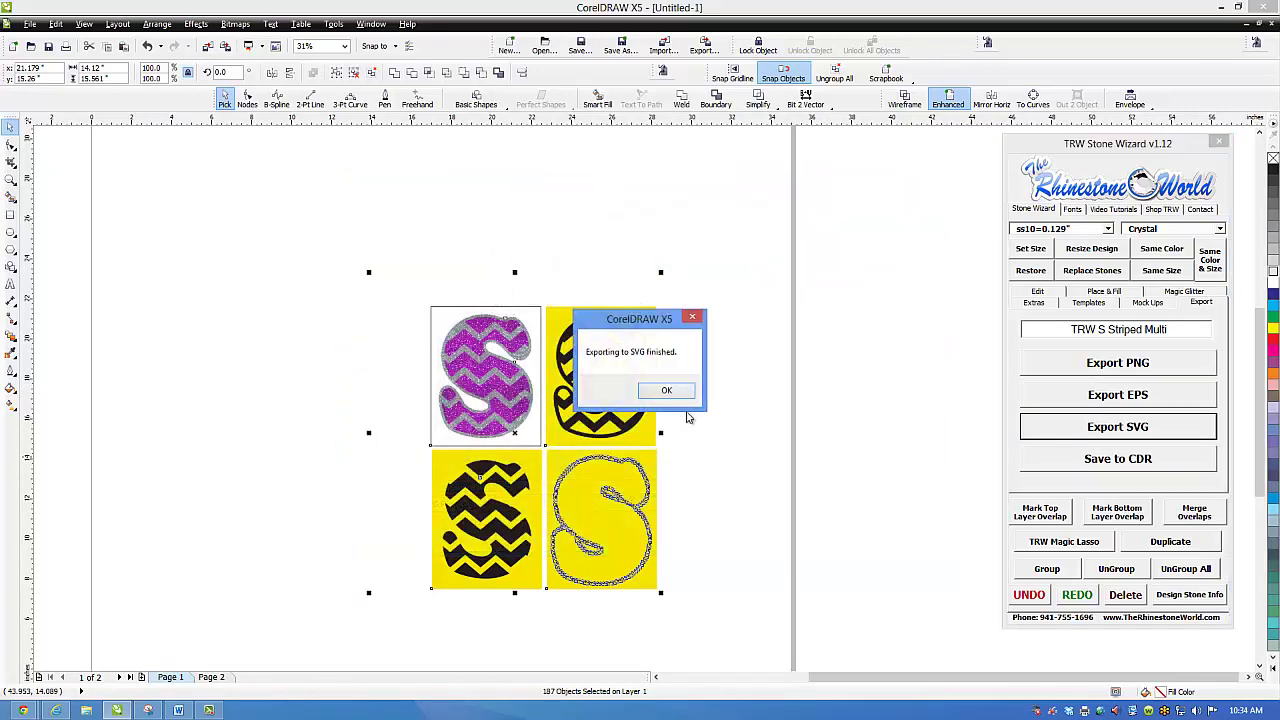
{"action": "left_click", "coordinate": [667, 391]}
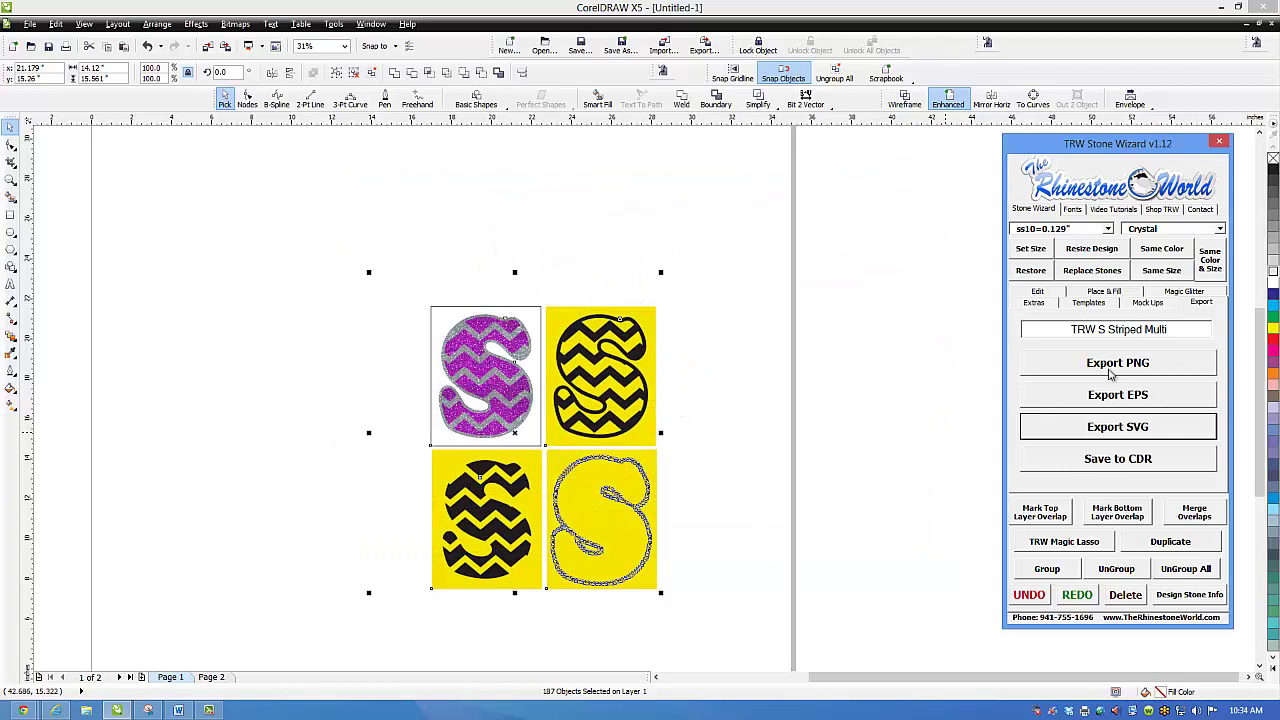
{"action": "left_click", "coordinate": [1115, 459]}
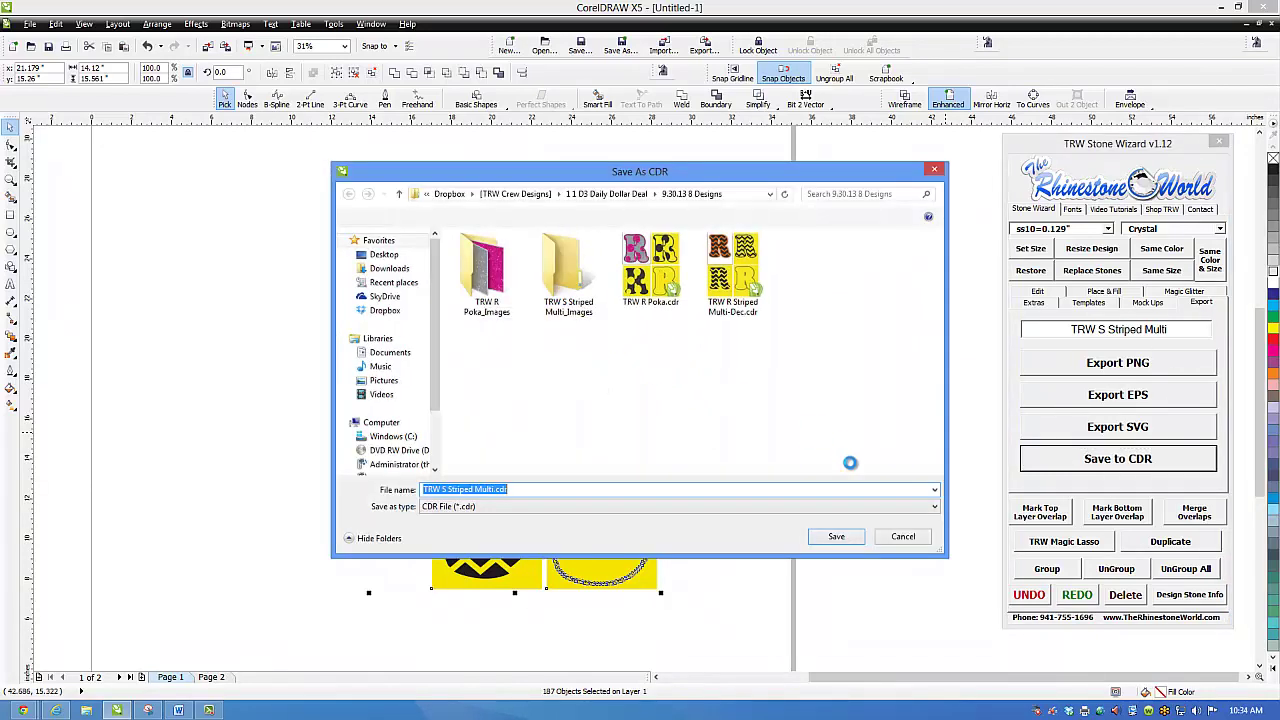
{"action": "left_click", "coordinate": [850, 540]}
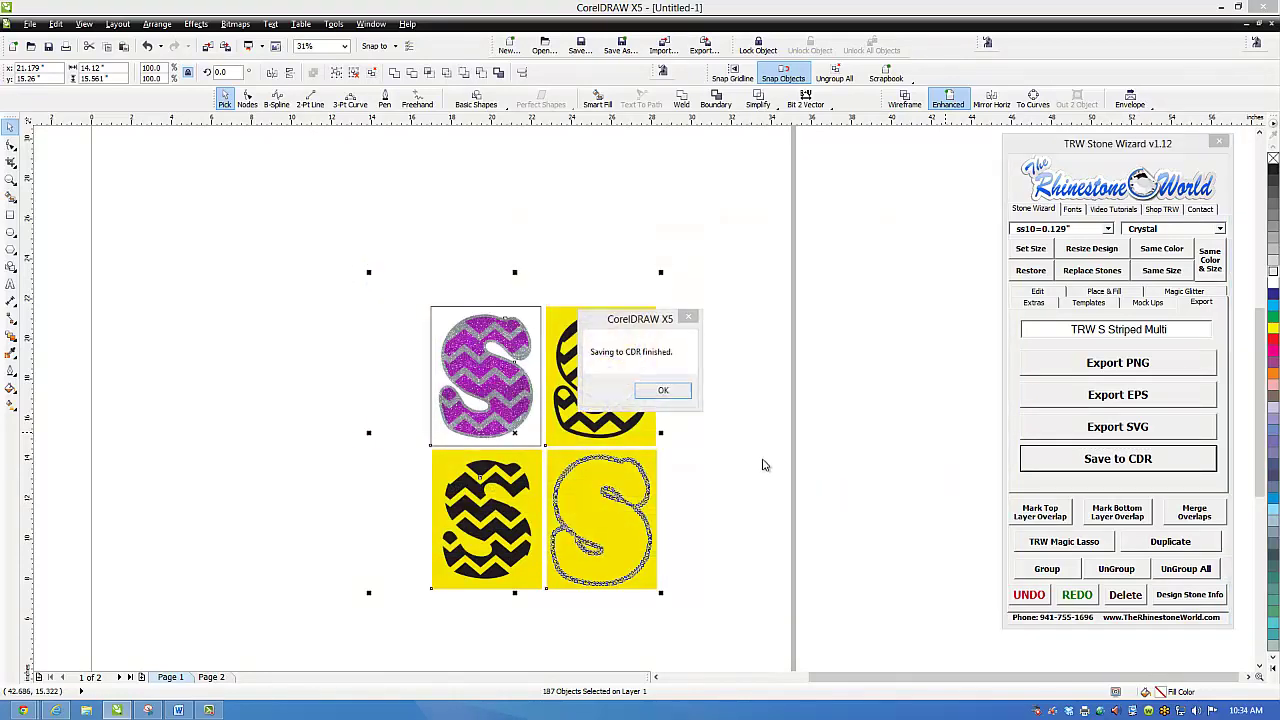
{"action": "left_click", "coordinate": [663, 390]}
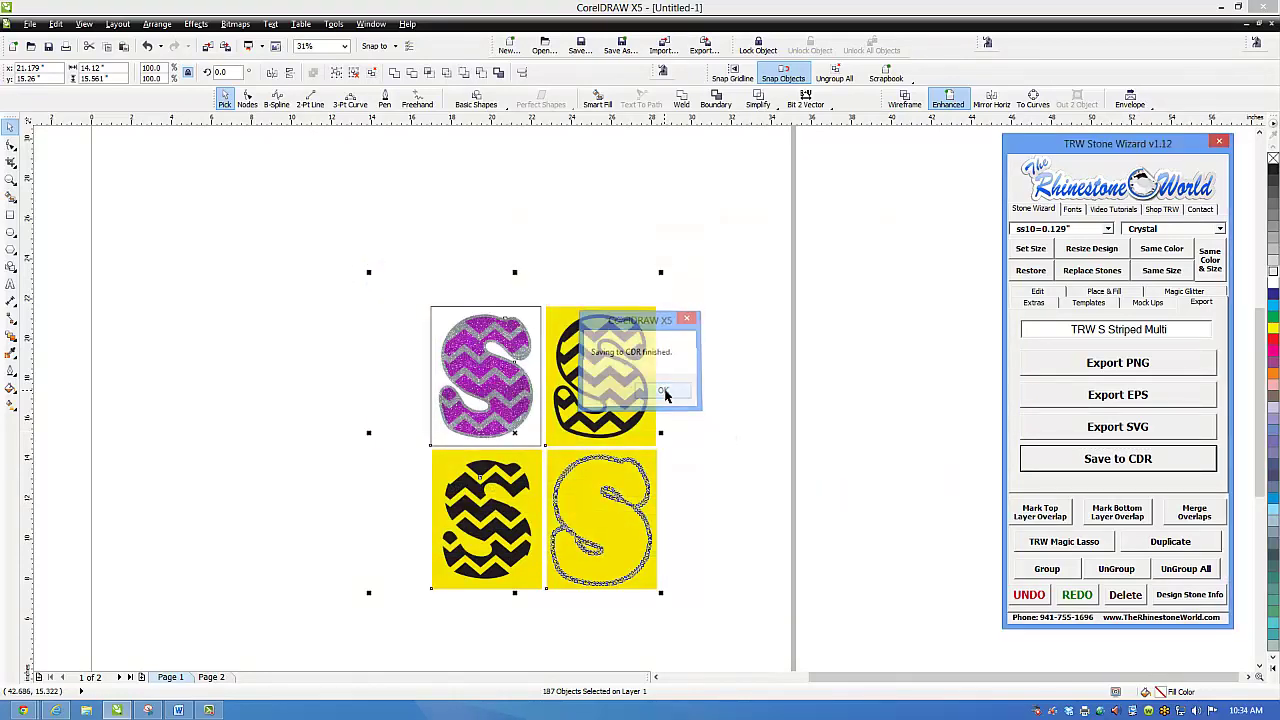
Scale the entire shirt mock-up on page 2 down to about 4.03 by 5.86 inches
{"action": "left_click", "coordinate": [224, 678]}
{"action": "left_click_drag", "start_coordinate": [589, 216], "coordinate": [262, 585]}
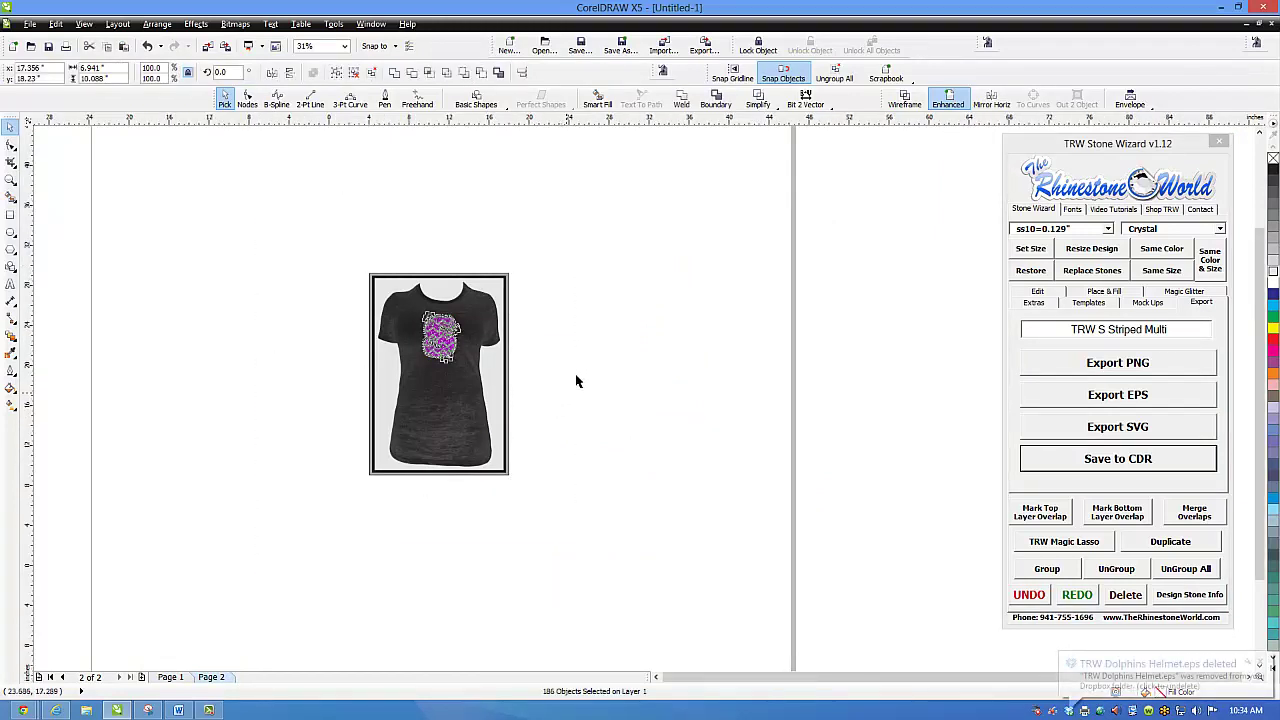
{"action": "scroll", "coordinate": [572, 387], "scroll_direction": "down", "scroll_amount": 2}
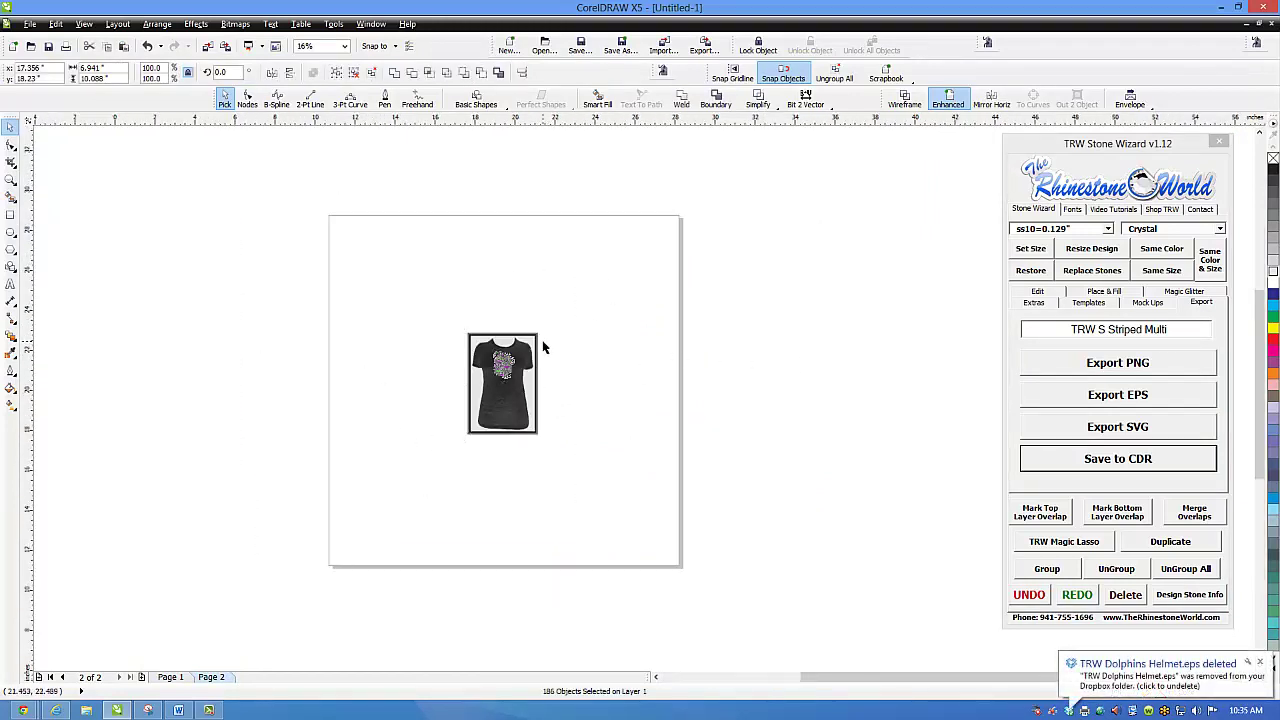
{"action": "scroll", "coordinate": [548, 340], "scroll_direction": "up", "scroll_amount": 2}
{"action": "left_click_drag", "start_coordinate": [533, 322], "coordinate": [490, 401]}
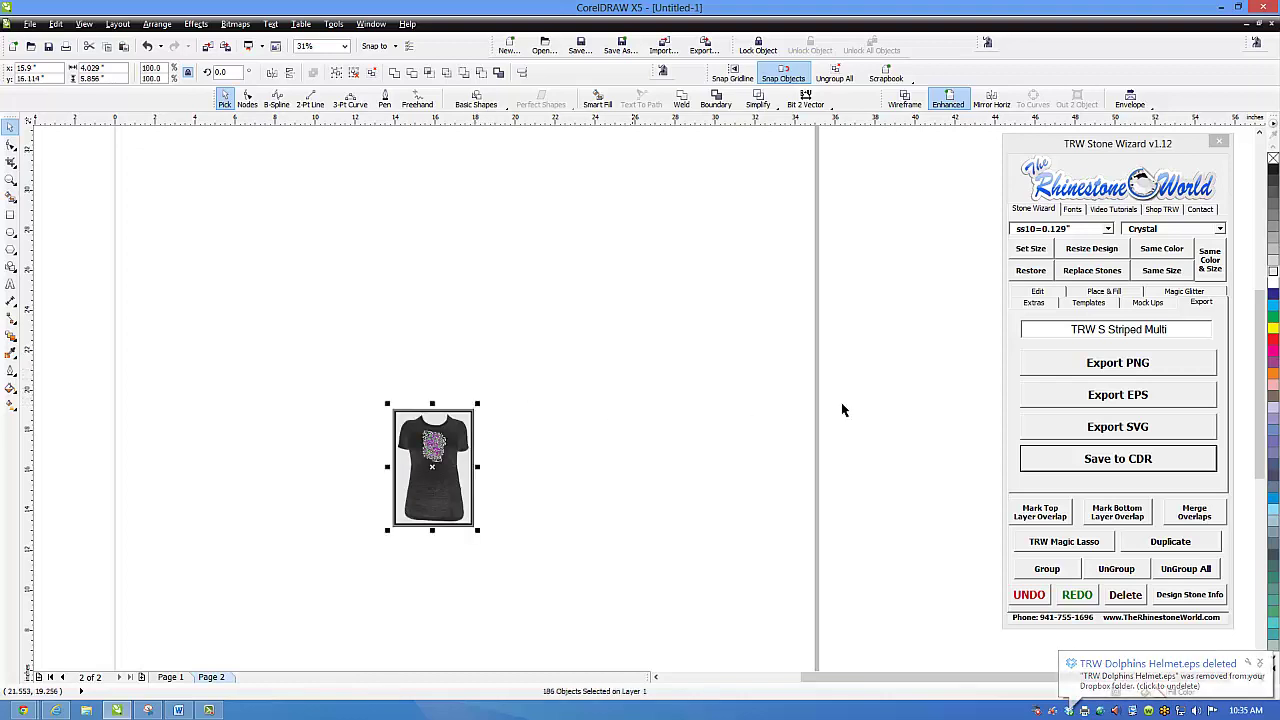
Export the shirt mock-up as a PNG named "TRW S Striped Multi mOCK uP"
{"action": "left_click", "coordinate": [1175, 329]}
{"action": "type", "text": "mOCK uP"}
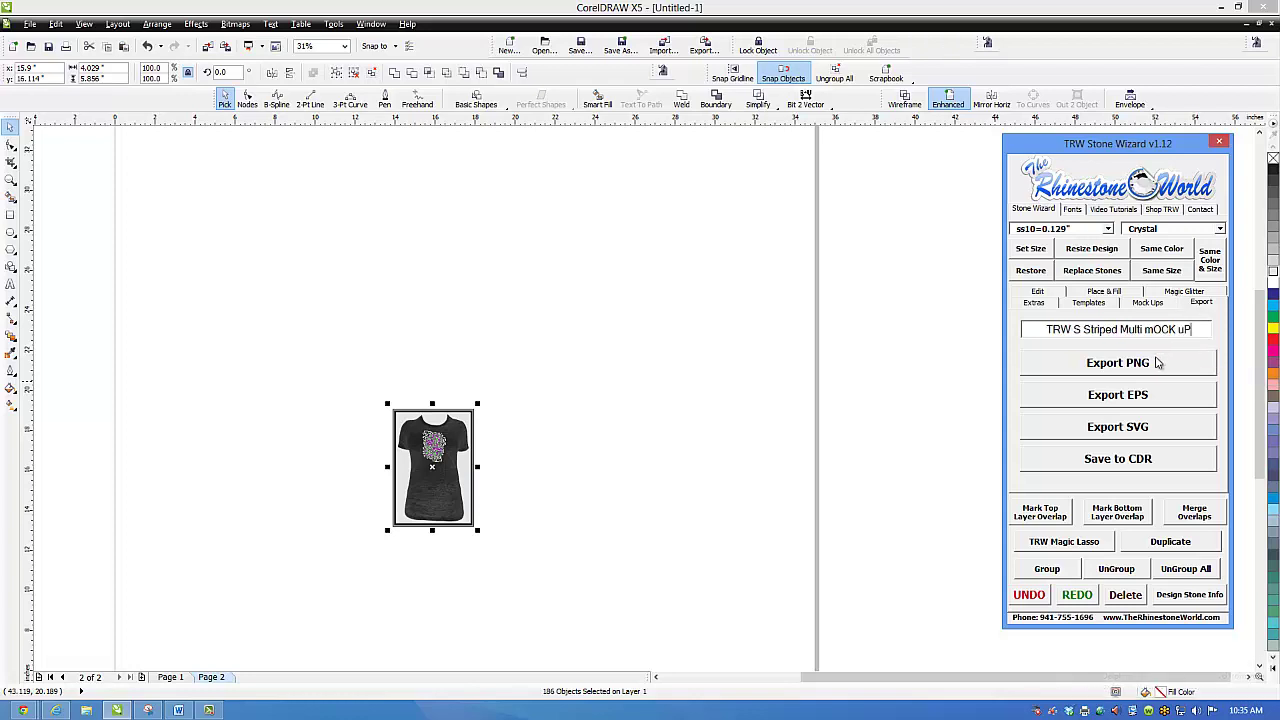
{"action": "left_click", "coordinate": [1120, 368]}
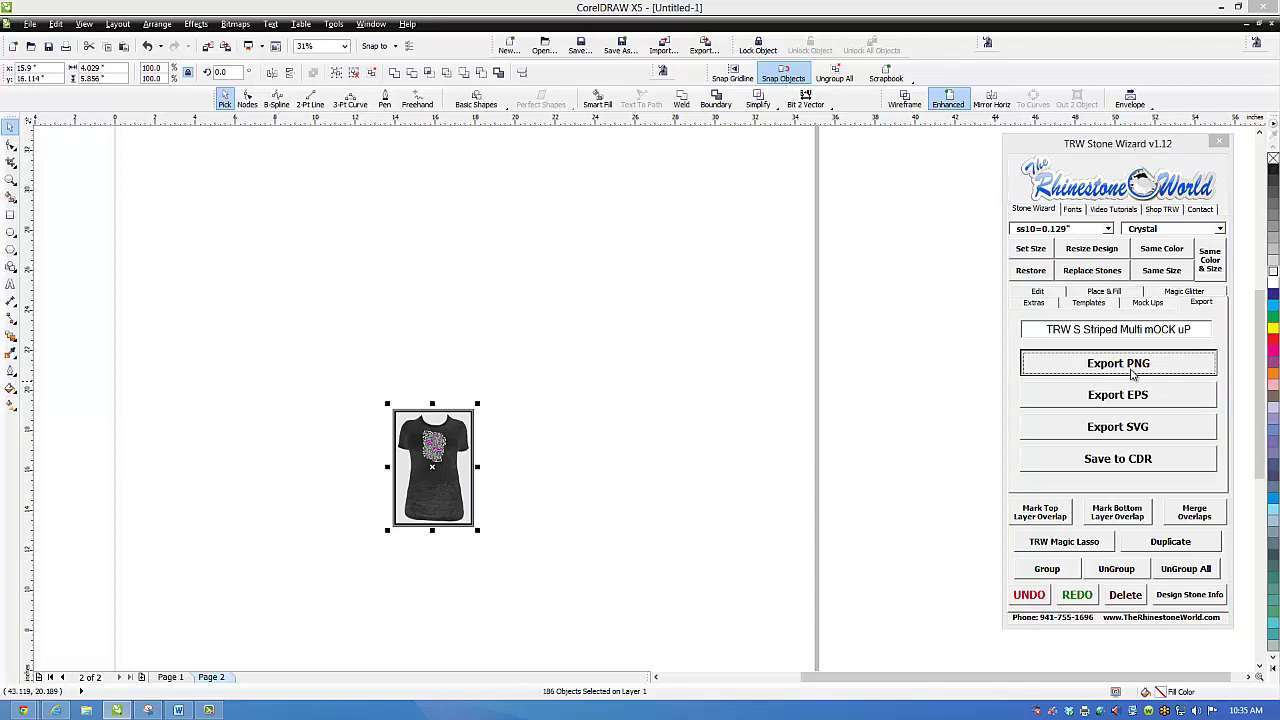
{"action": "left_click", "coordinate": [835, 539]}
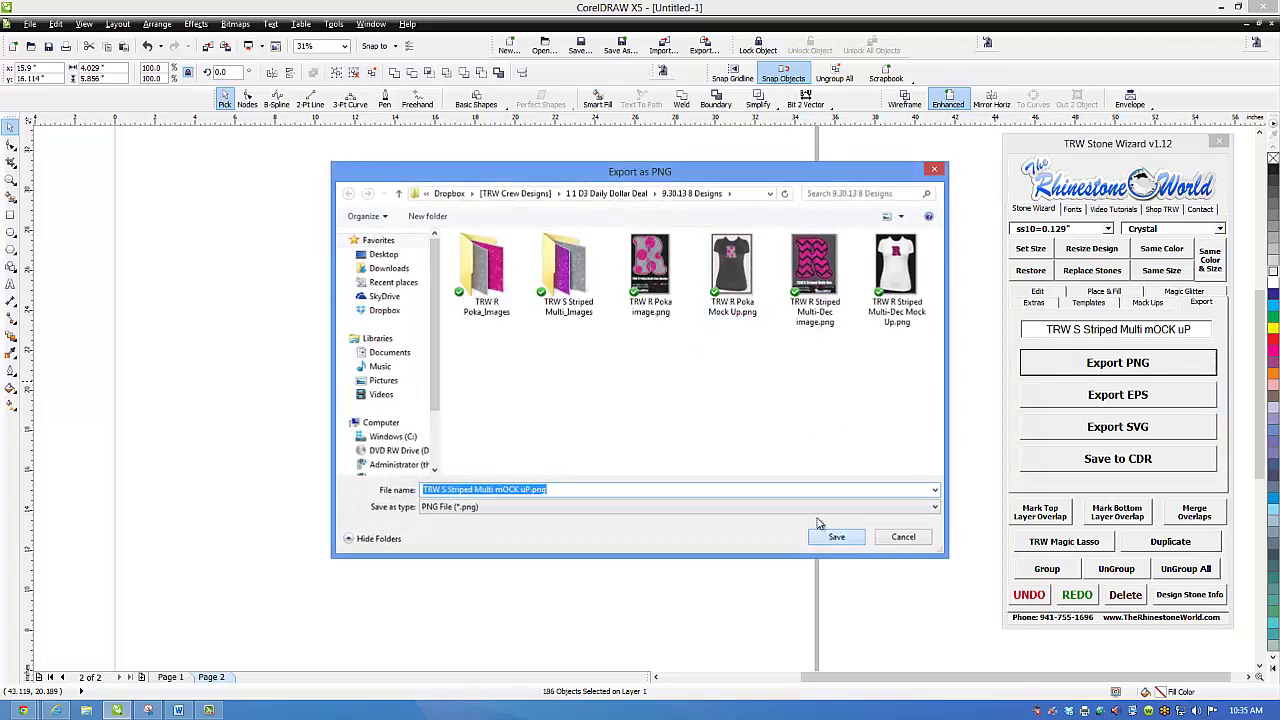
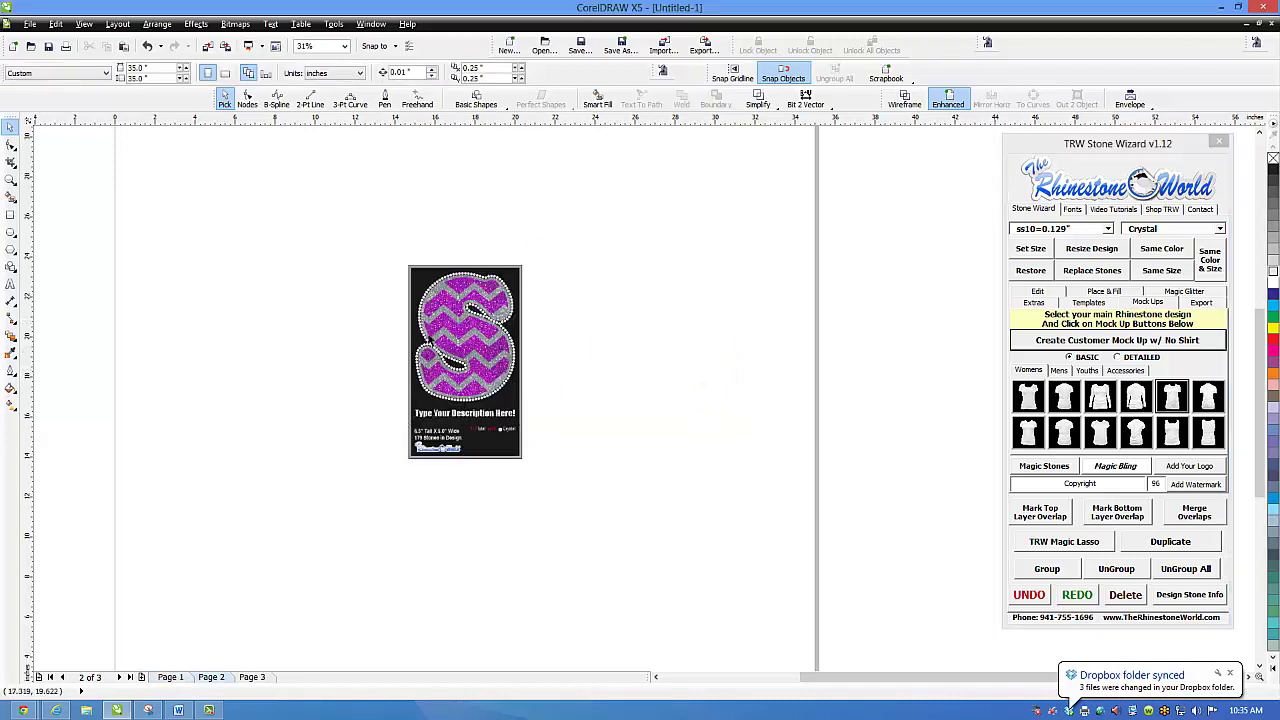
Add Magic Bling sparkles at scattered points along the rhinestone outline and across the glitter chevrons of the S
{"action": "scroll", "coordinate": [418, 336], "scroll_direction": "up", "scroll_amount": 2}
{"action": "left_click", "coordinate": [548, 350]}
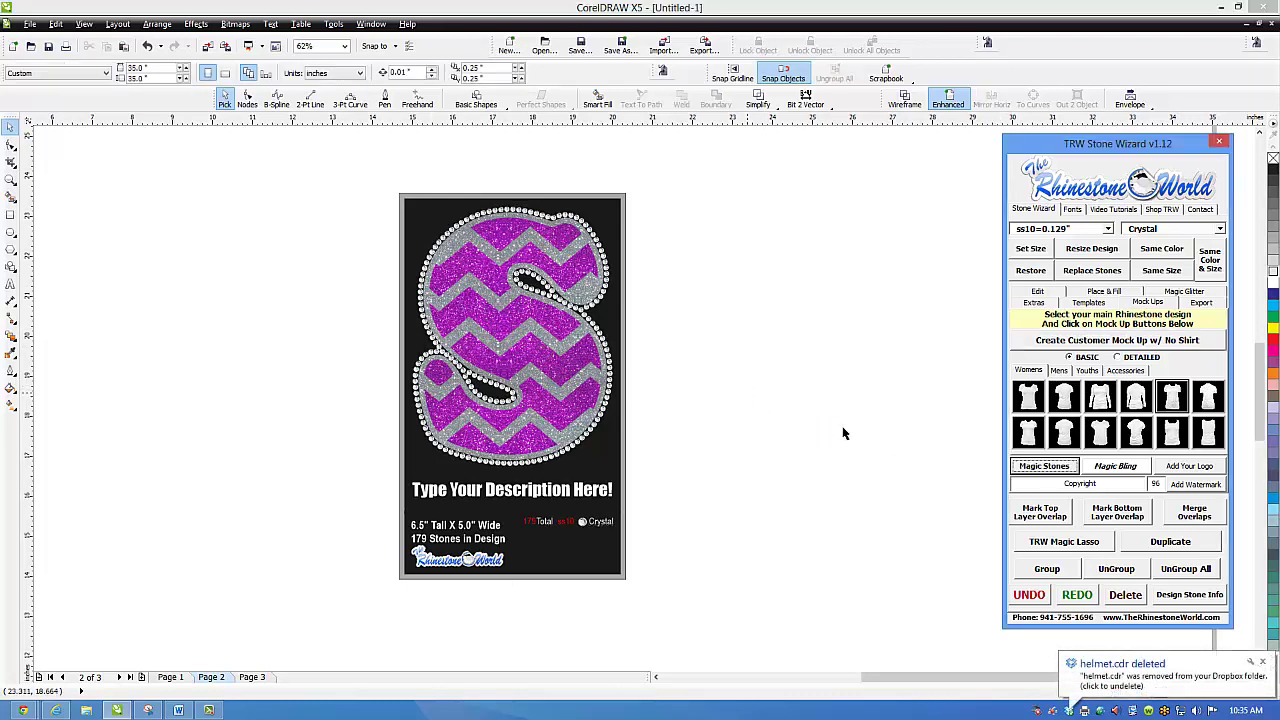
{"action": "left_click", "coordinate": [1110, 466]}
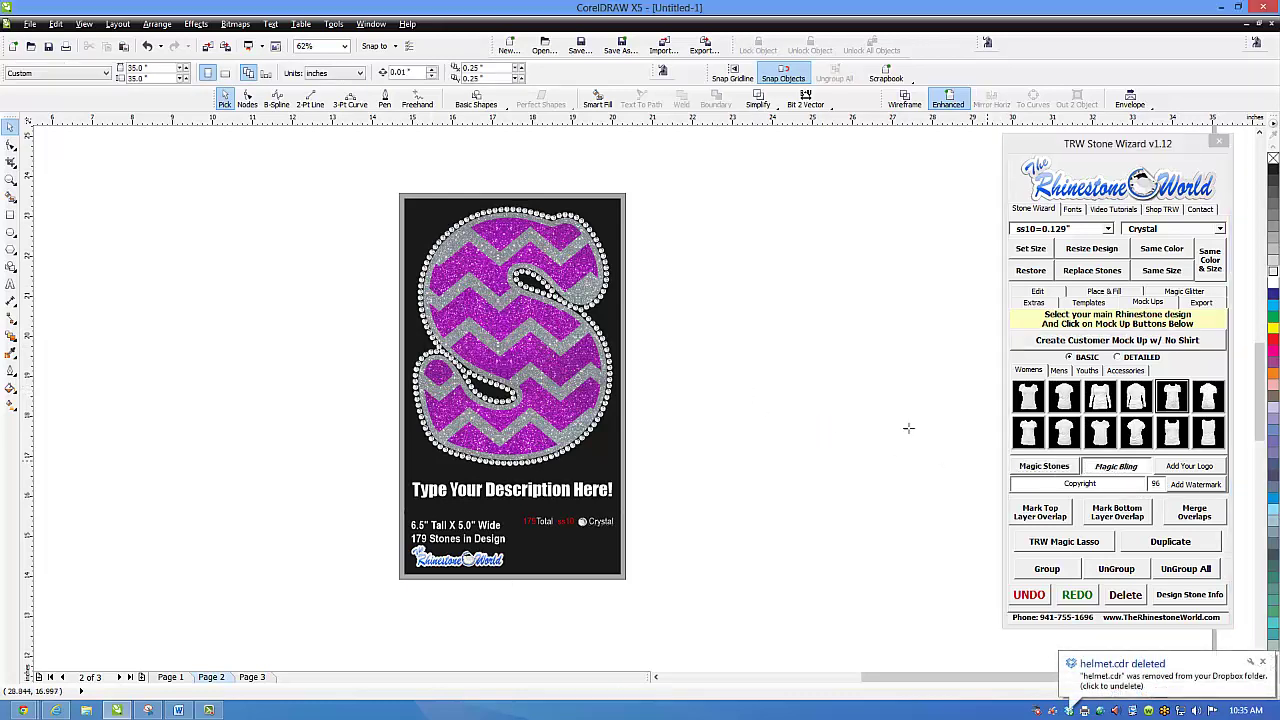
{"action": "left_click", "coordinate": [608, 352]}
{"action": "left_click", "coordinate": [603, 292]}
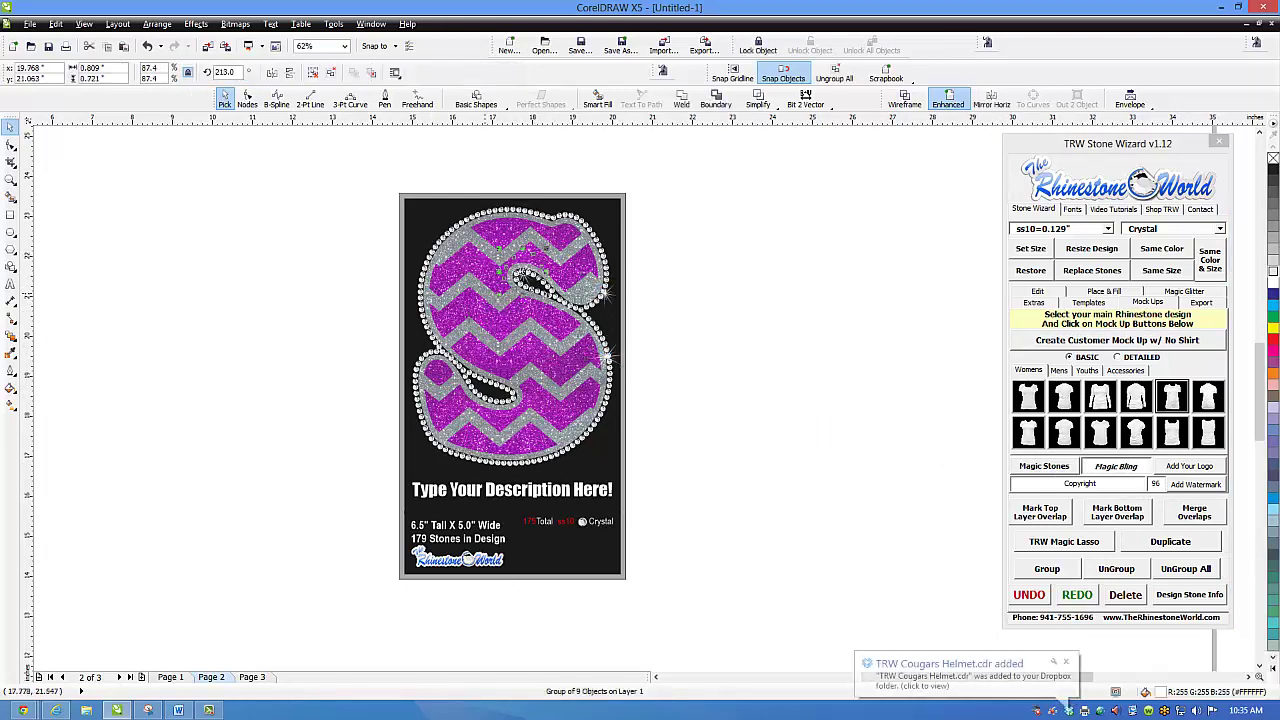
{"action": "left_click", "coordinate": [463, 376]}
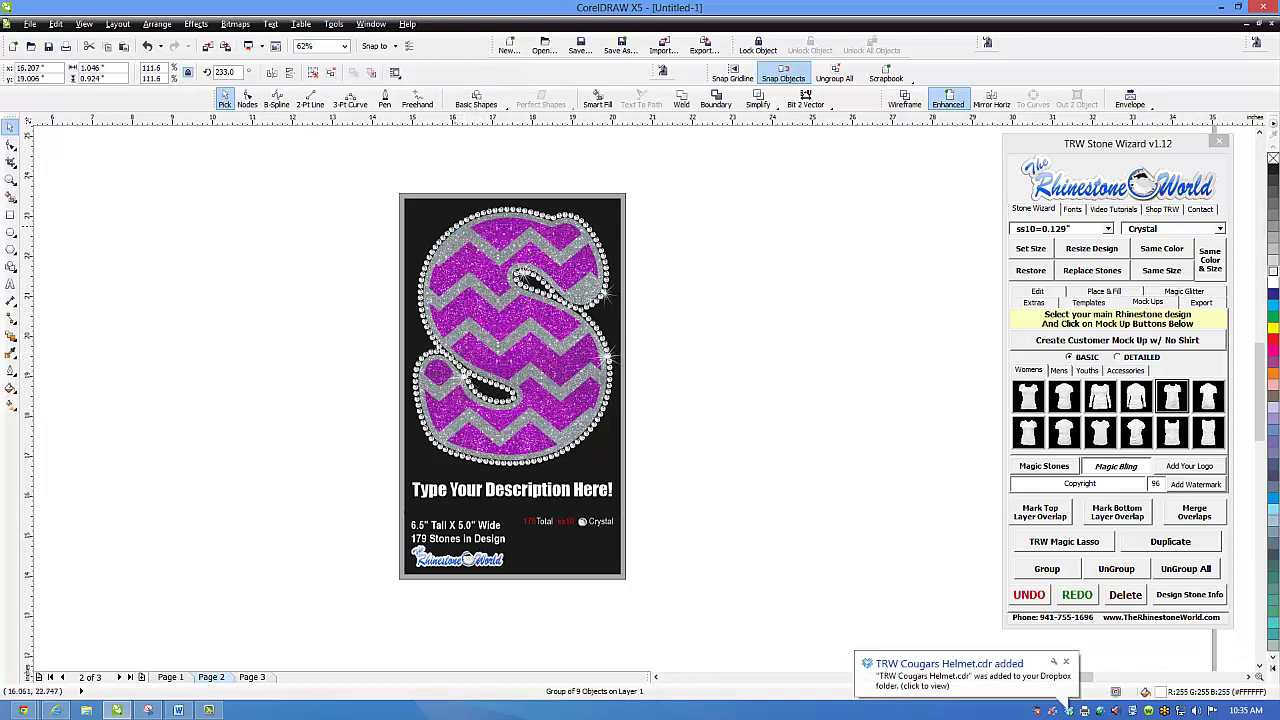
{"action": "left_click", "coordinate": [450, 224]}
{"action": "left_click", "coordinate": [488, 276]}
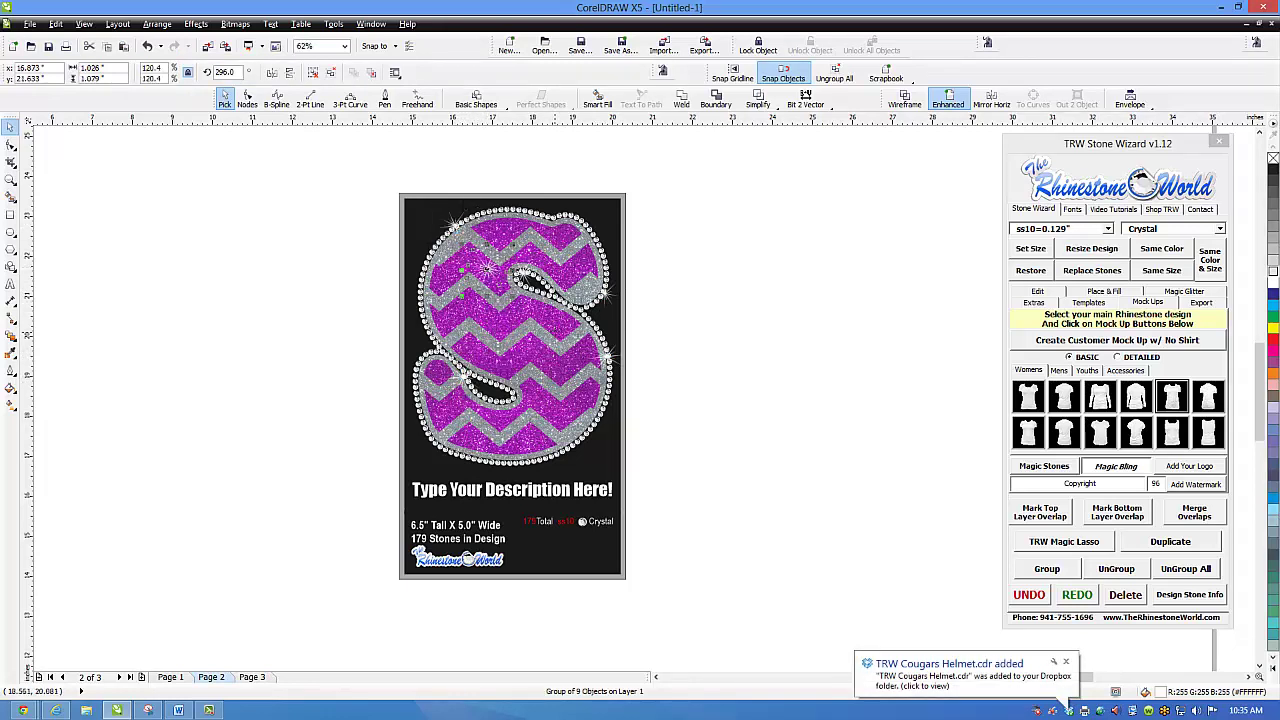
{"action": "left_click", "coordinate": [453, 429]}
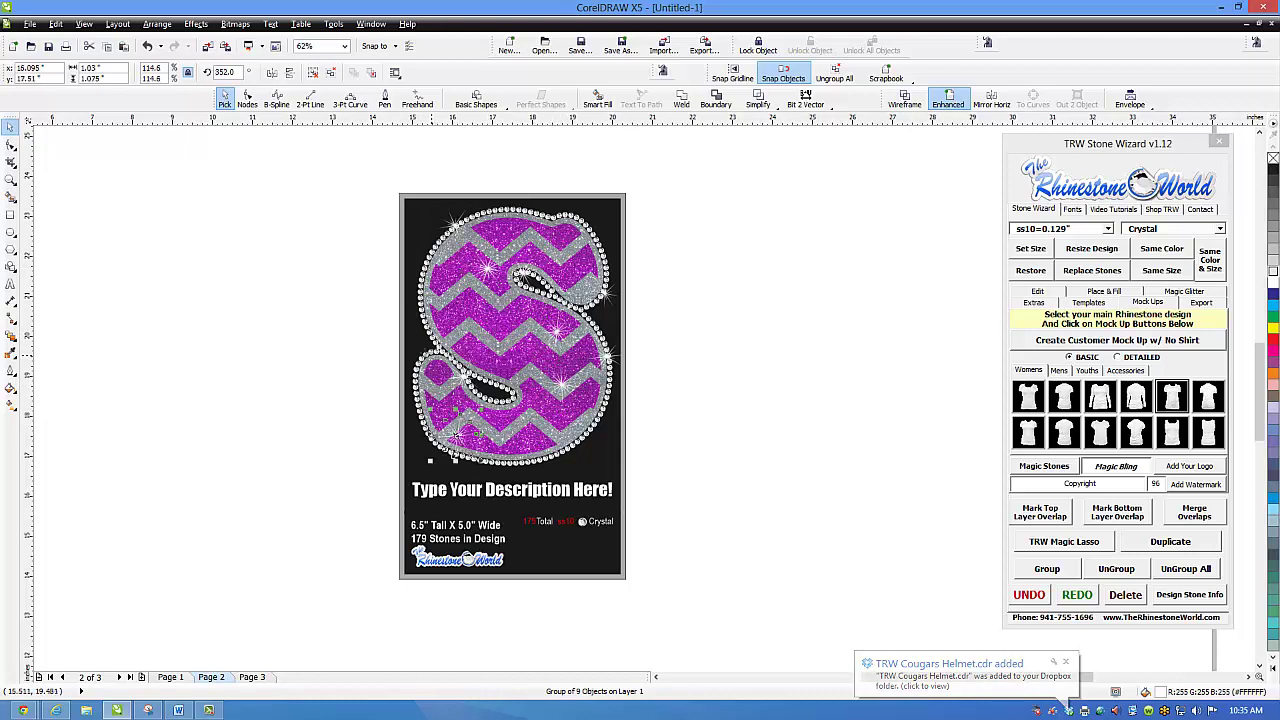
{"action": "left_click", "coordinate": [425, 356]}
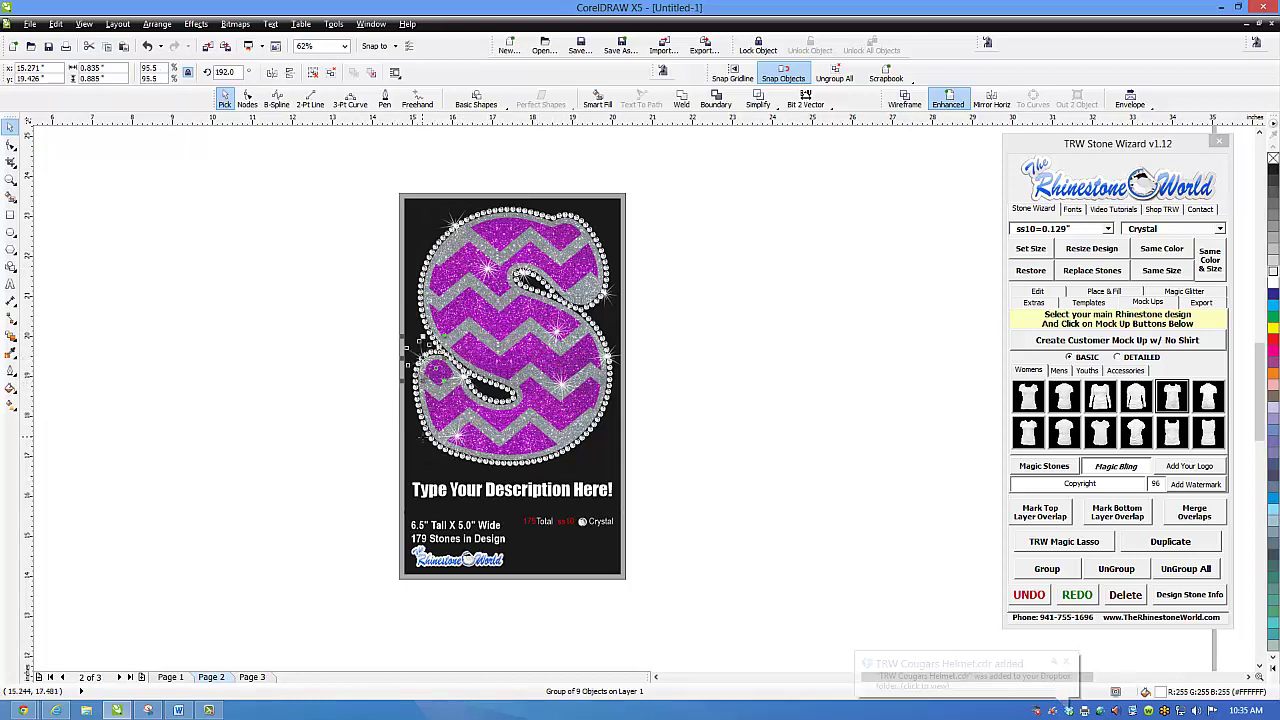
{"action": "left_click", "coordinate": [425, 440]}
{"action": "left_click", "coordinate": [565, 214]}
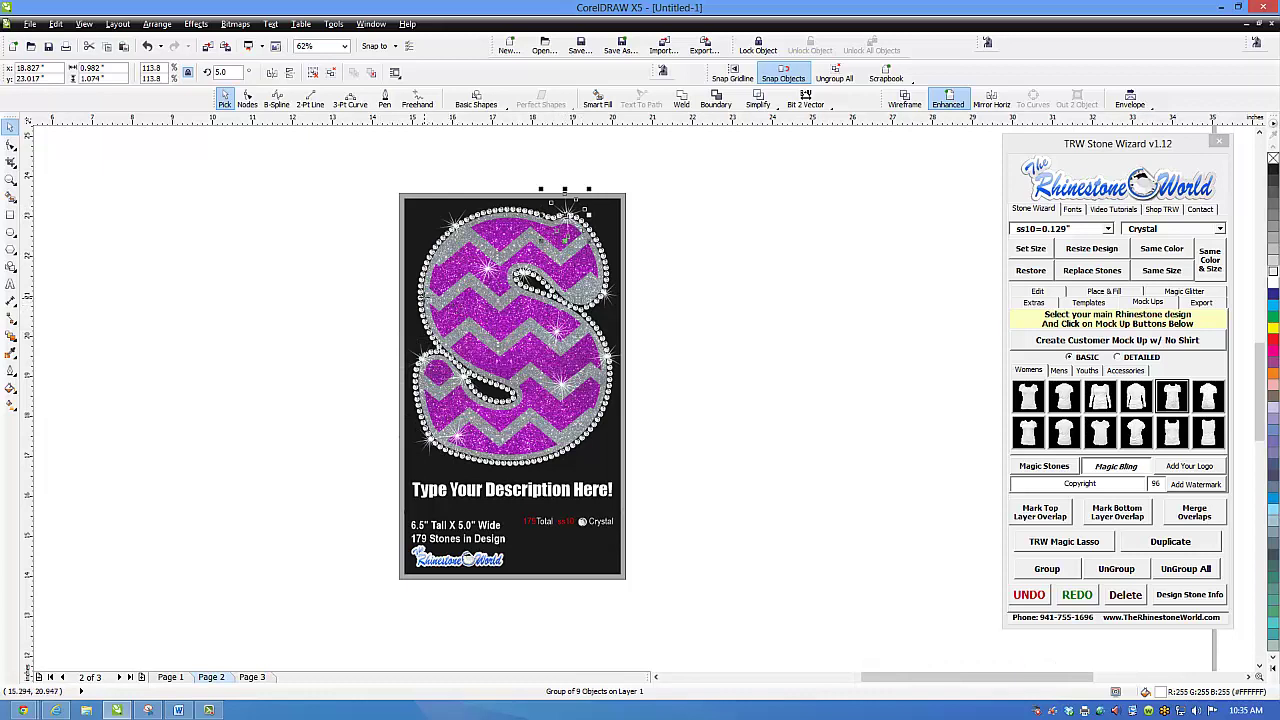
{"action": "left_click", "coordinate": [426, 298]}
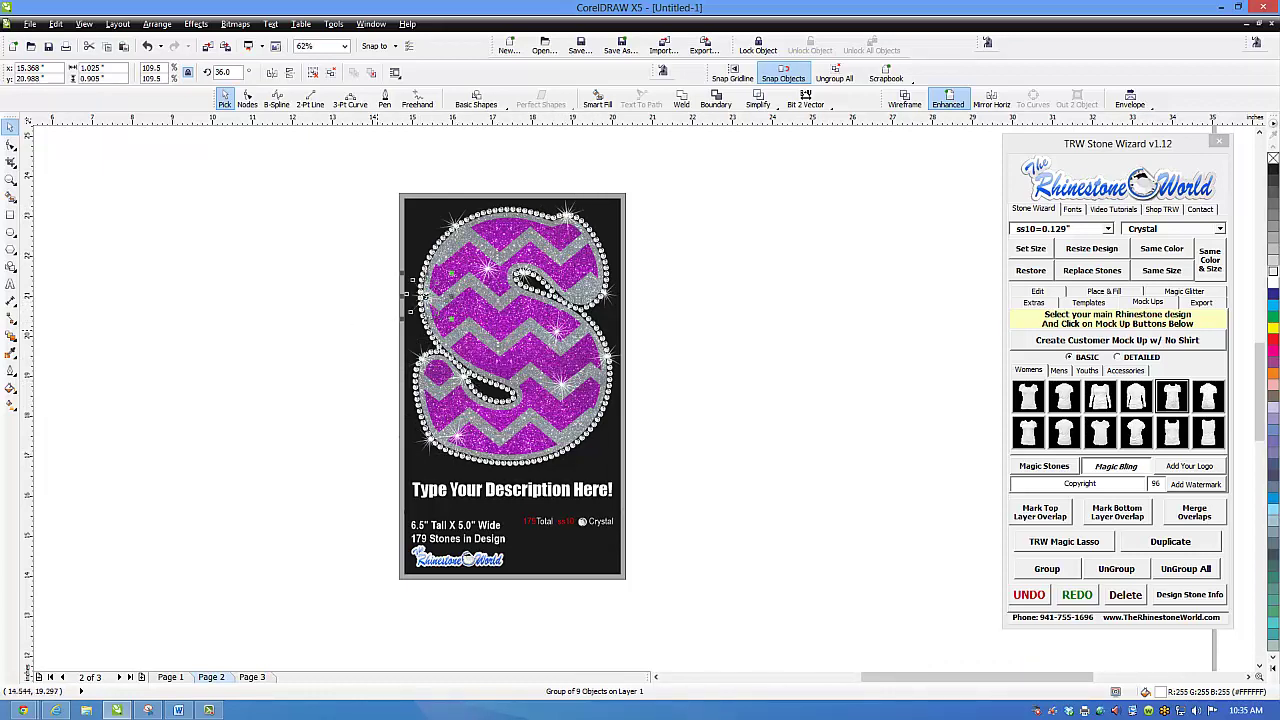
{"action": "left_click", "coordinate": [1110, 467]}
Replace the placeholder description below the S with "TRW S Striped Multi Design"
{"action": "left_click", "coordinate": [563, 492]}
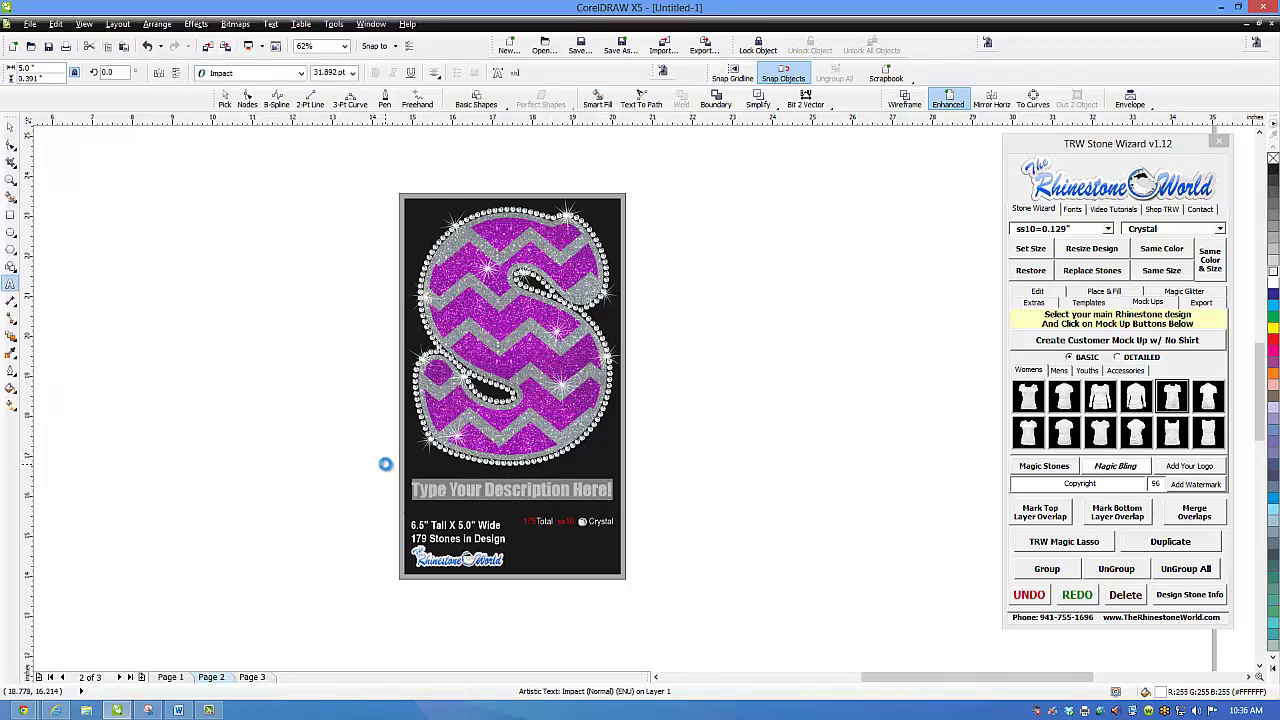
{"action": "key", "text": "BackSpace"}
{"action": "key", "text": "BackSpace"}
{"action": "key", "text": "BackSpace"}
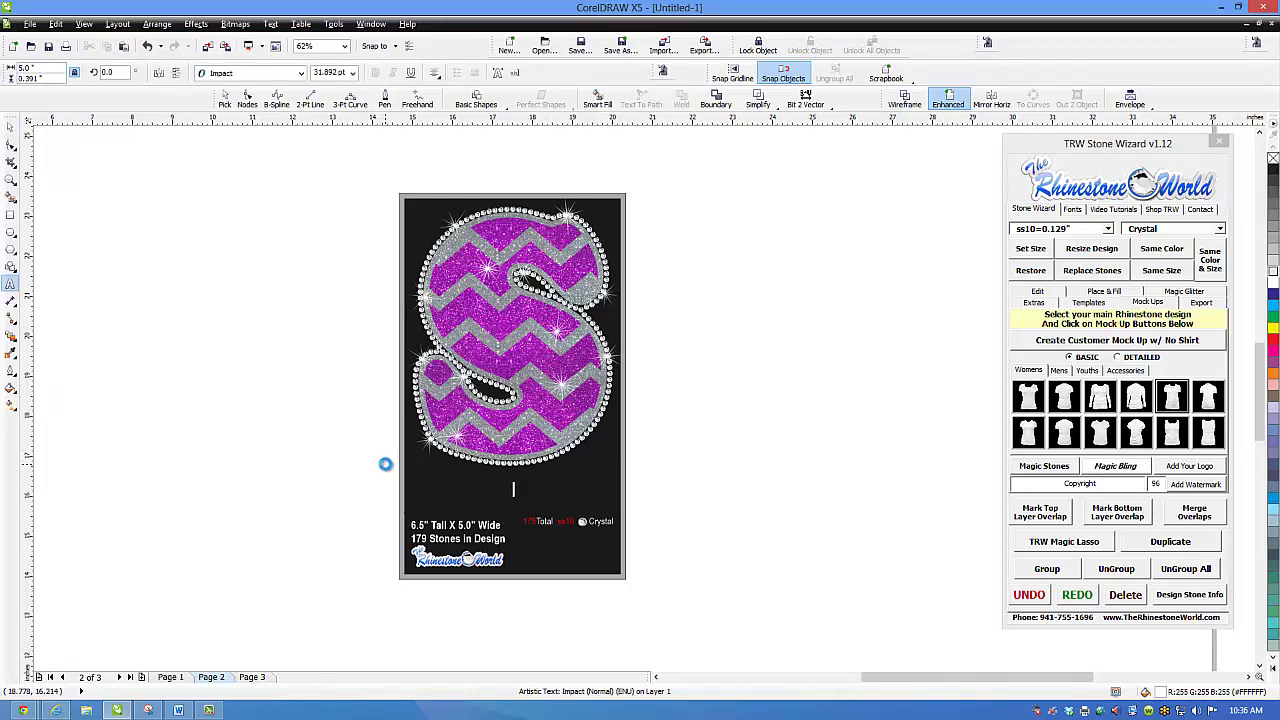
{"action": "type", "text": "TRW S"}
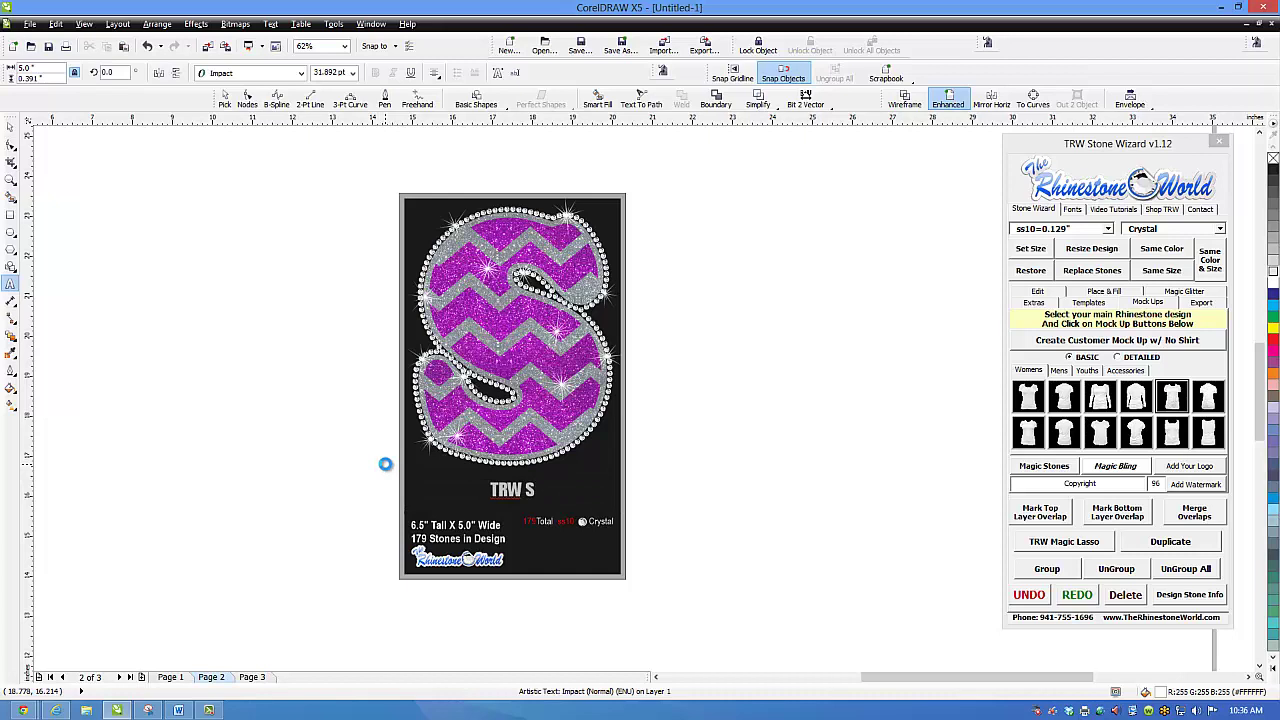
{"action": "type", "text": " Stri"}
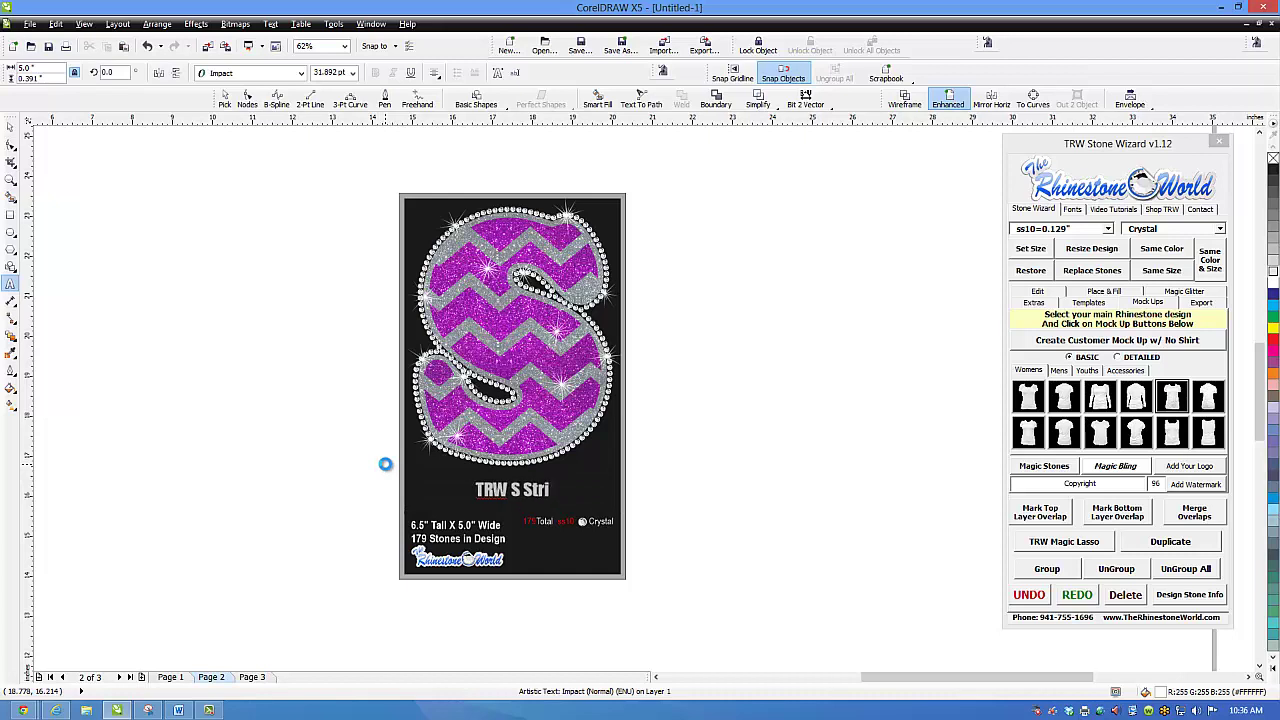
{"action": "type", "text": "ped Multi"}
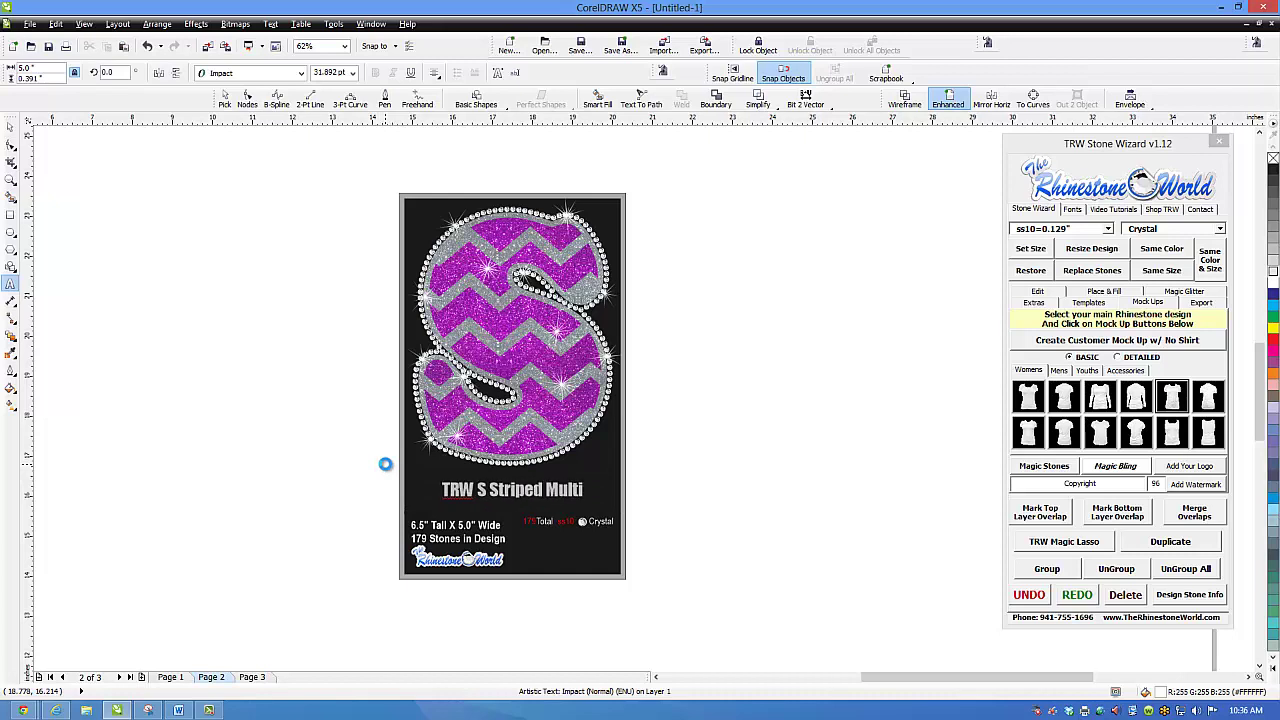
{"action": "type", "text": " Design"}
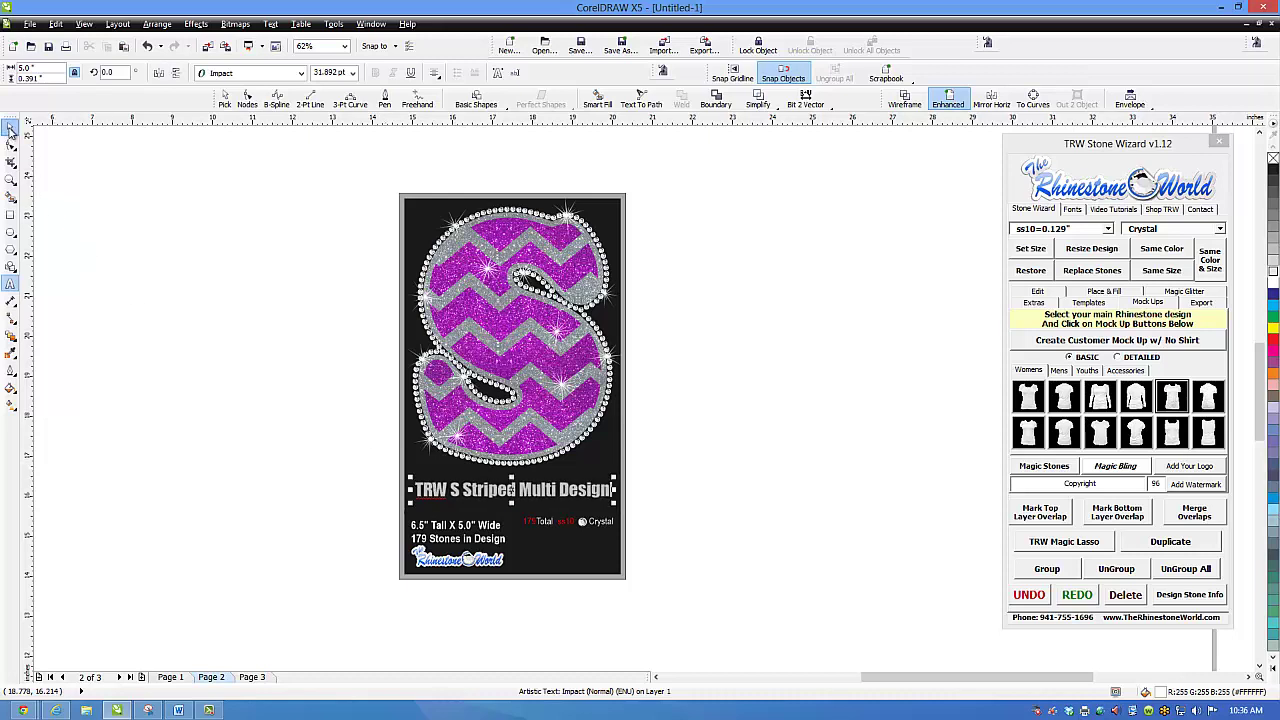
{"action": "left_click", "coordinate": [10, 126]}
{"action": "scroll", "coordinate": [545, 557], "scroll_direction": "up", "scroll_amount": 2}
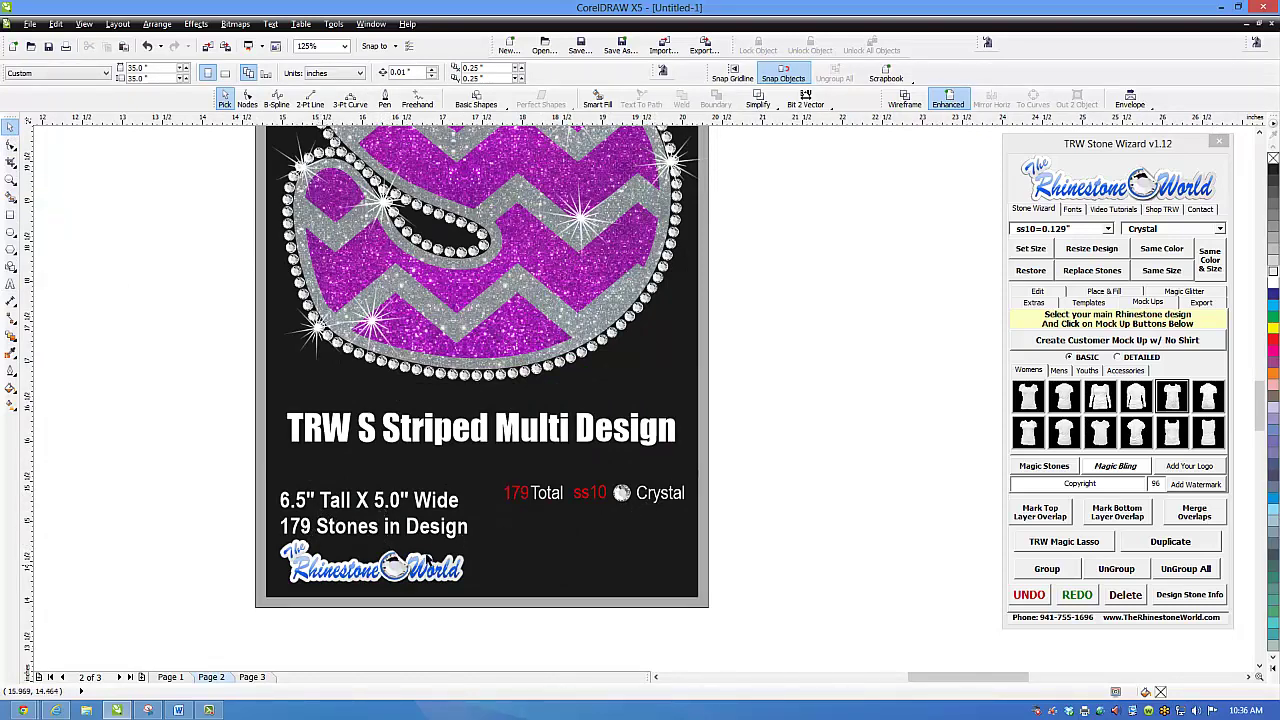
{"action": "scroll", "coordinate": [417, 533], "scroll_direction": "down", "scroll_amount": 4}
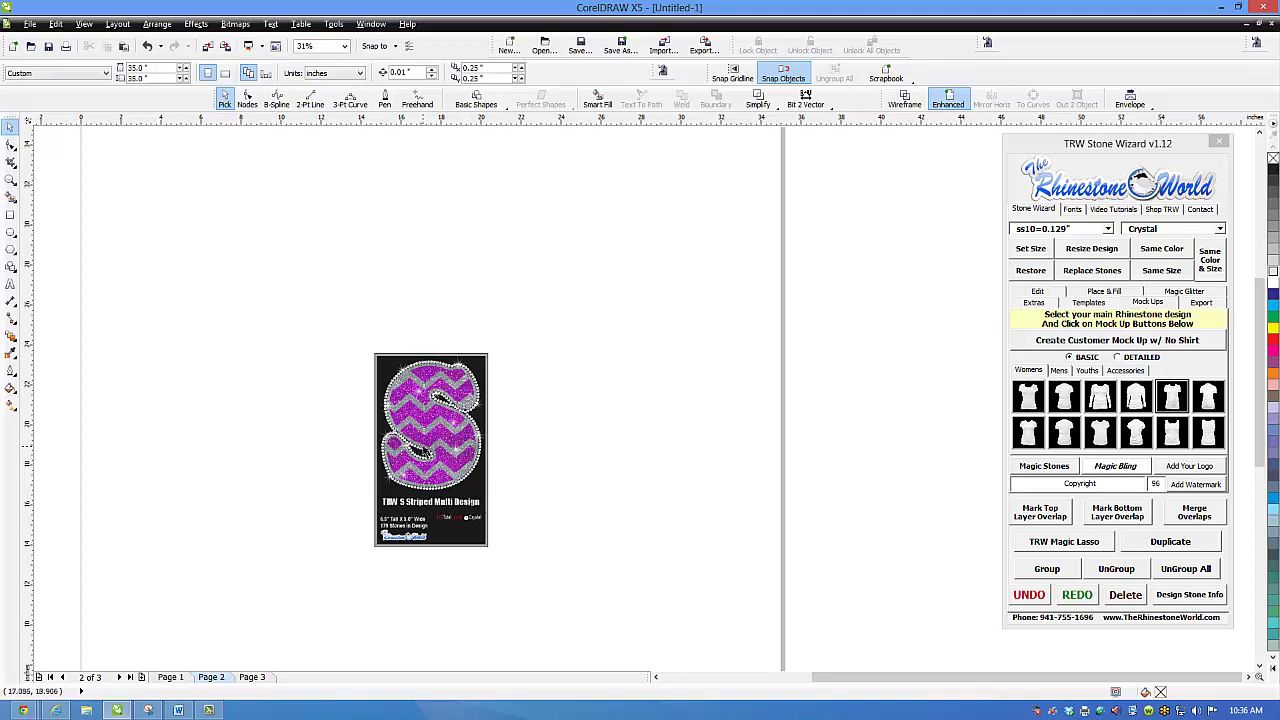
Add a "TheRhinestoneWorld.com" watermark with a value of 85 to the no-shirt customer mock-up
{"action": "scroll", "coordinate": [426, 452], "scroll_direction": "up", "scroll_amount": 2}
{"action": "left_click", "coordinate": [1111, 485]}
{"action": "type", "text": "The"}
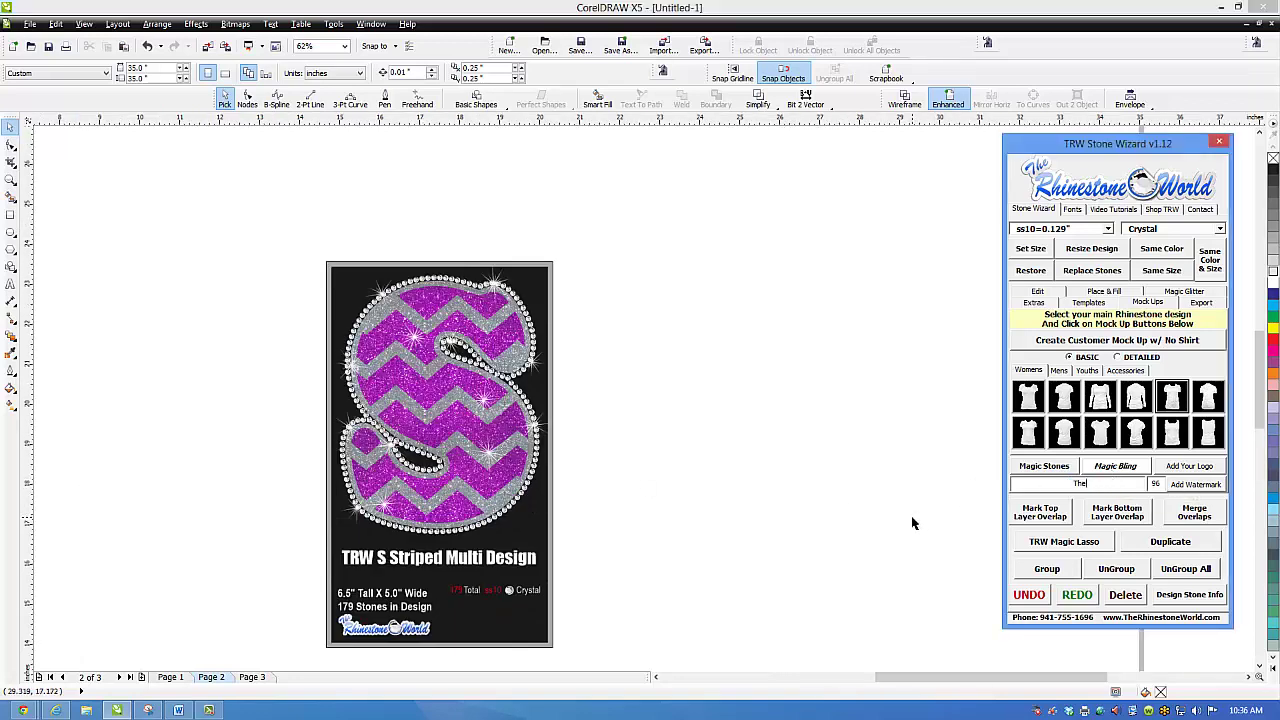
{"action": "type", "text": "RhinestoneWorld.com"}
{"action": "key", "text": "Tab"}
{"action": "type", "text": "85"}
{"action": "left_click", "coordinate": [614, 556]}
{"action": "left_click", "coordinate": [525, 527]}
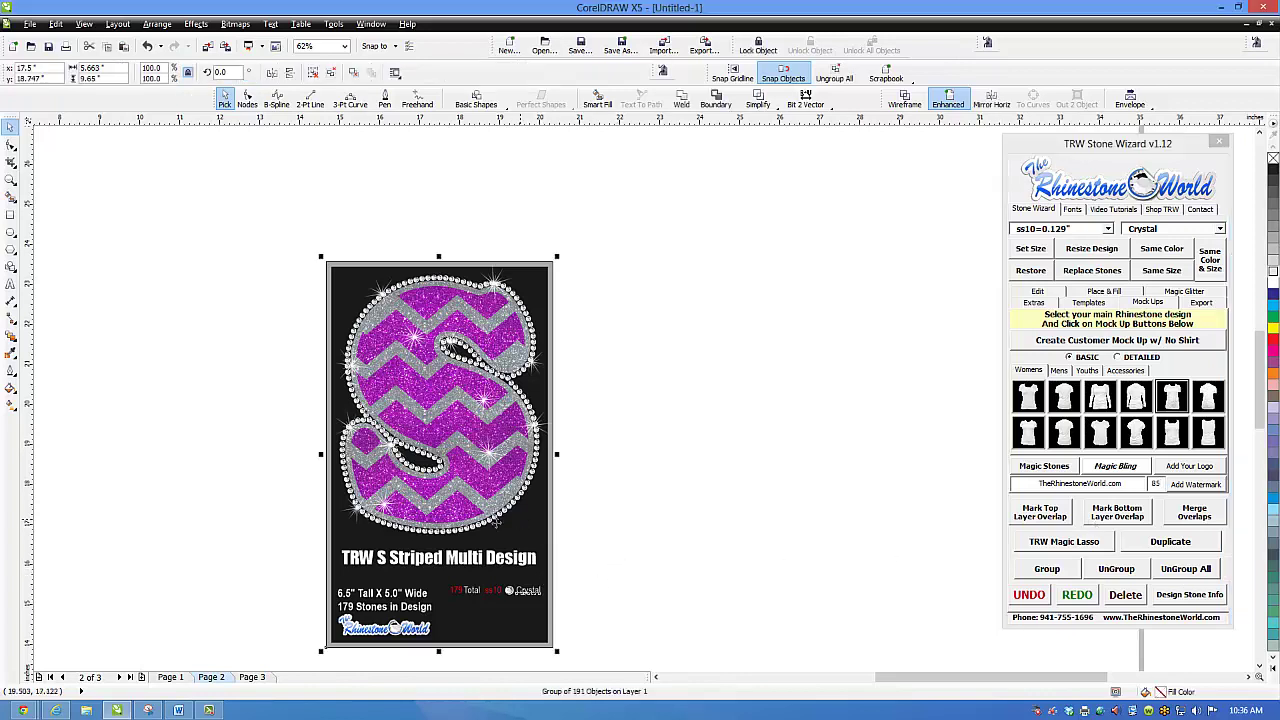
{"action": "left_click", "coordinate": [1198, 485]}
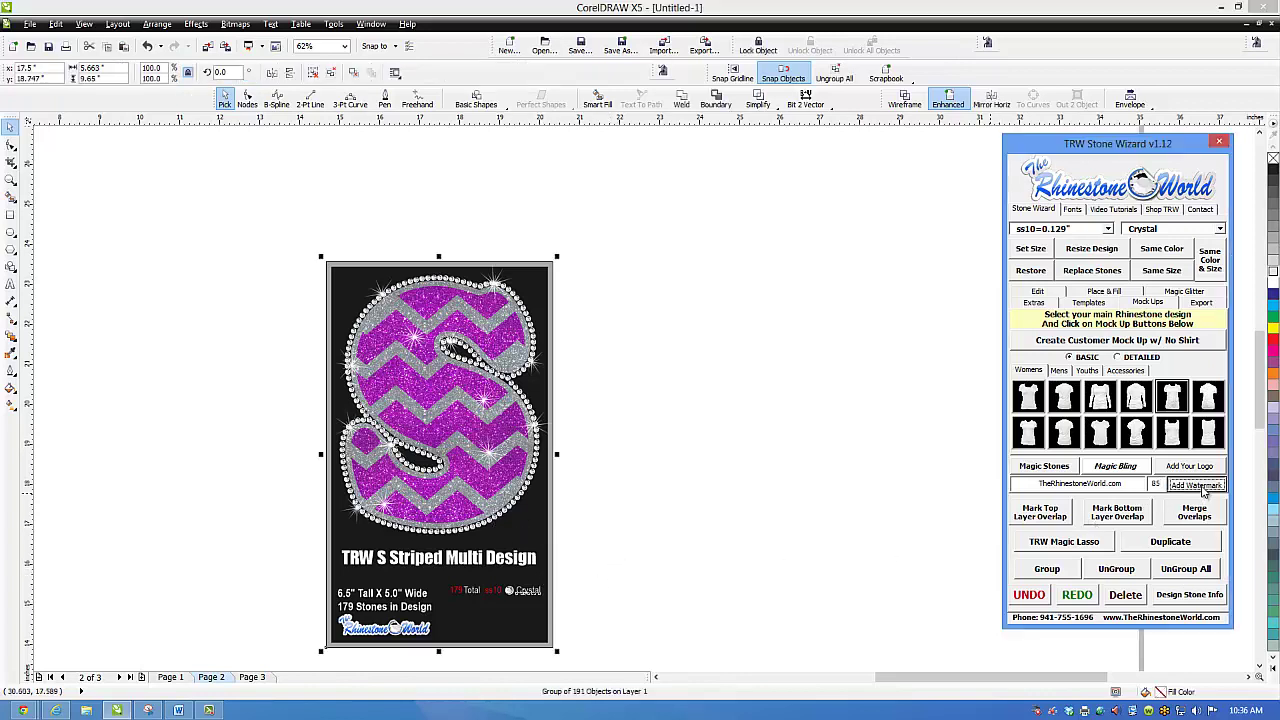
{"action": "left_click", "coordinate": [741, 473]}
Select the entire watermarked no-shirt mock-up and scale it proportionally to a height of 7 inches
{"action": "scroll", "coordinate": [714, 457], "scroll_direction": "down", "scroll_amount": 1}
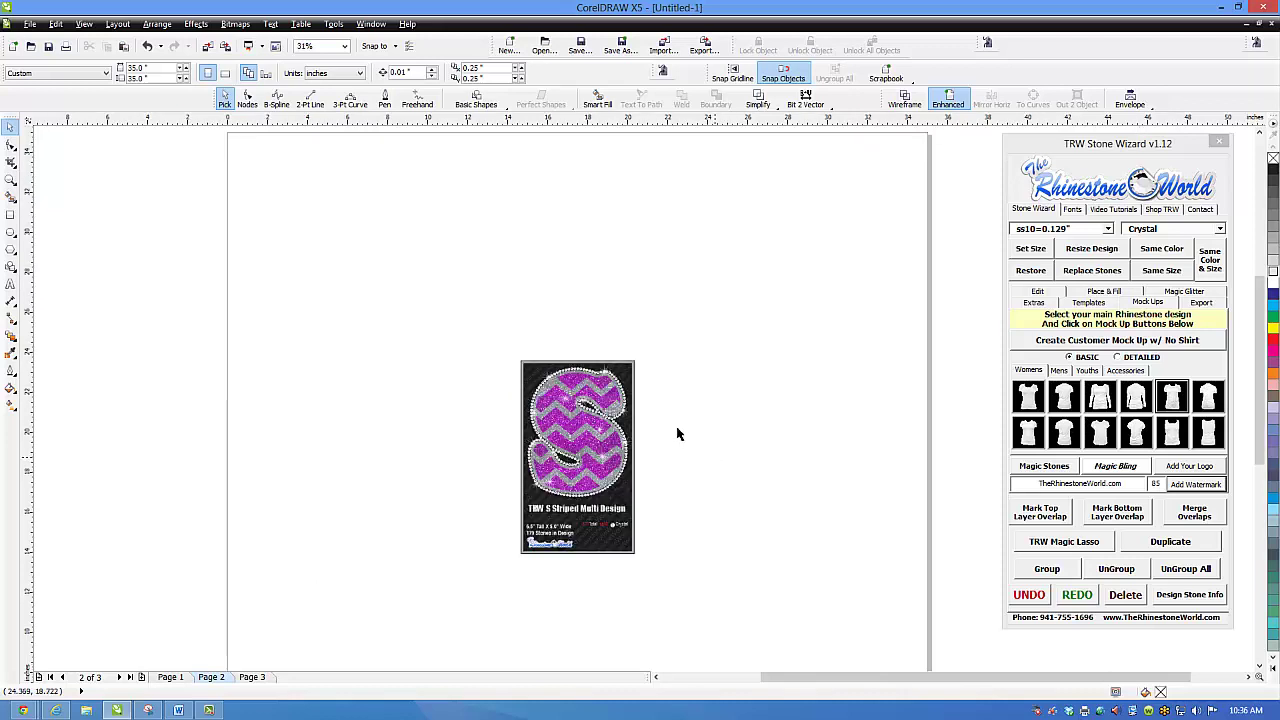
{"action": "left_click_drag", "start_coordinate": [684, 312], "coordinate": [472, 578]}
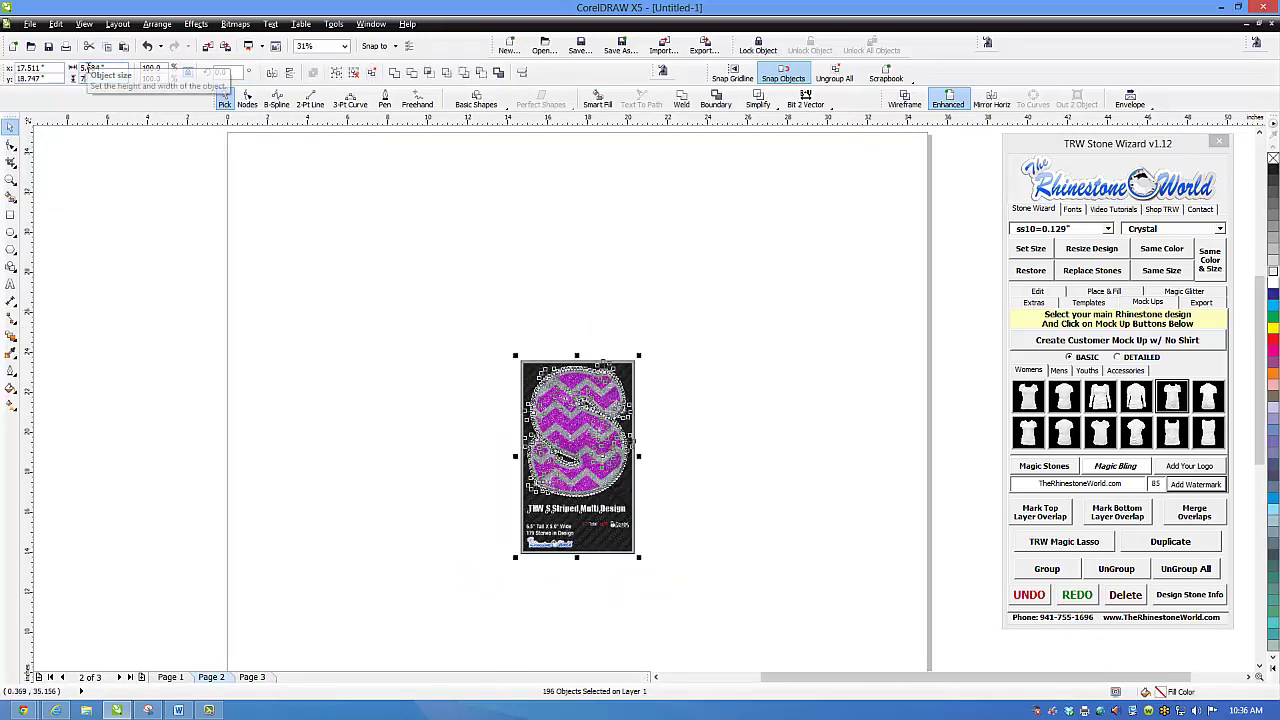
{"action": "left_click", "coordinate": [95, 78]}
{"action": "type", "text": "7"}
{"action": "key", "text": "Return"}
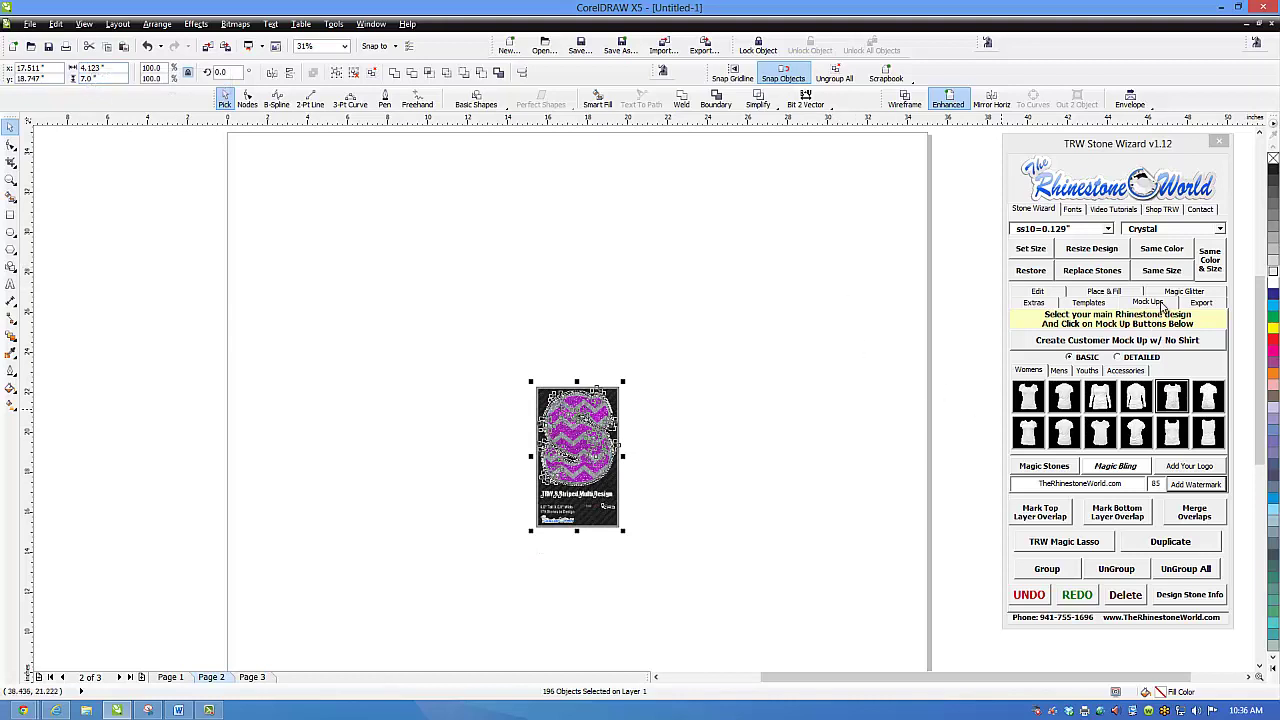
Export the no-shirt mock-up as a PNG named "TRW S Striped Multi Image" in the 9.30.13 8 Designs folder
{"action": "left_click", "coordinate": [1199, 303]}
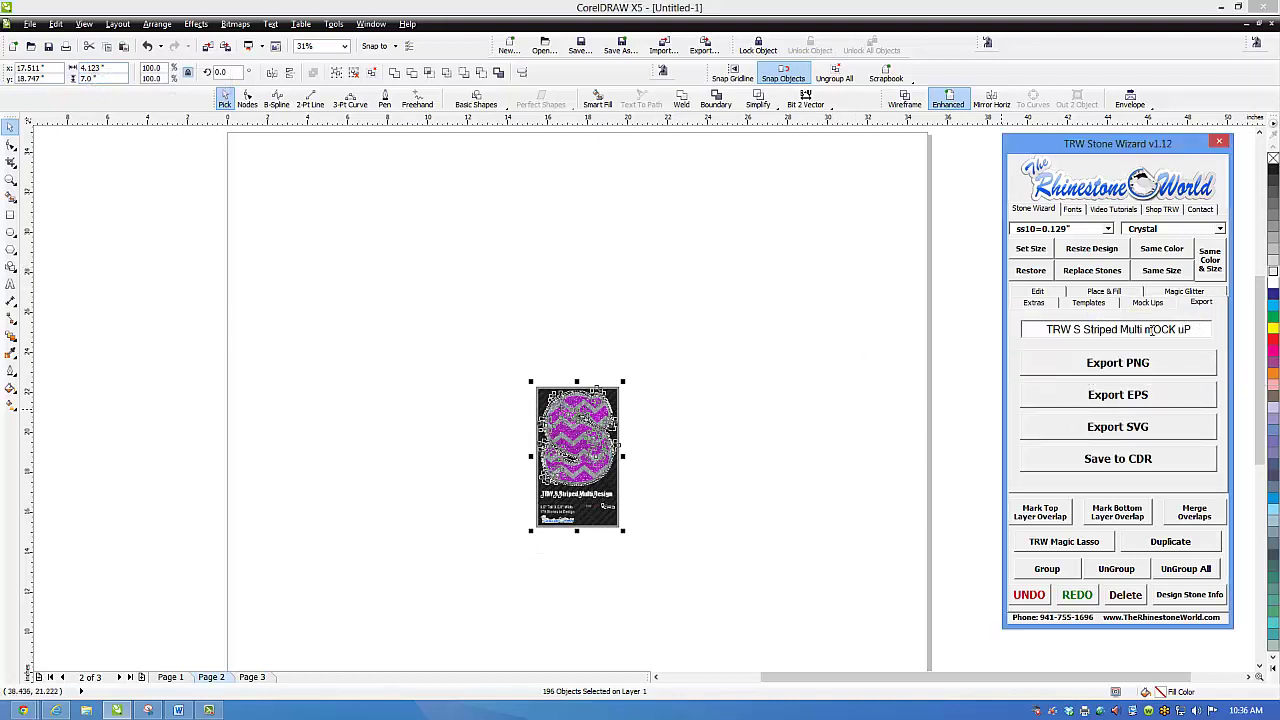
{"action": "left_click_drag", "start_coordinate": [1190, 330], "coordinate": [1145, 330]}
{"action": "type", "text": "Image"}
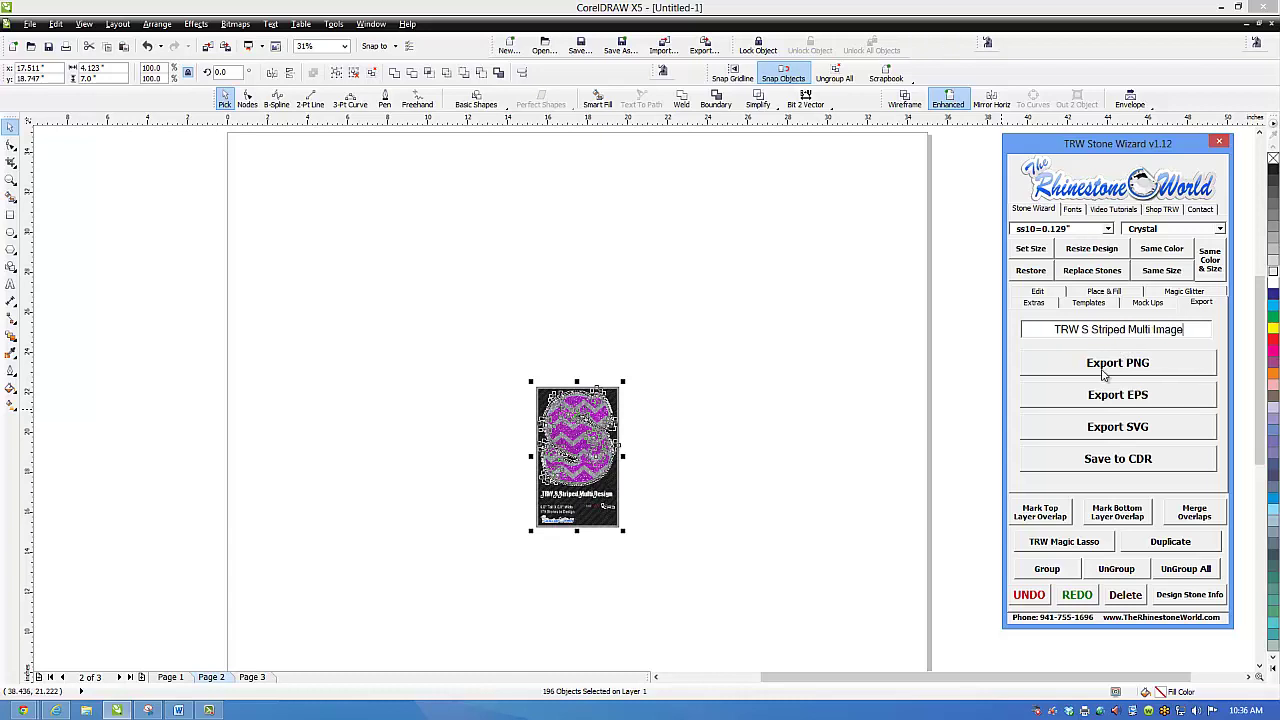
{"action": "left_click", "coordinate": [1104, 370]}
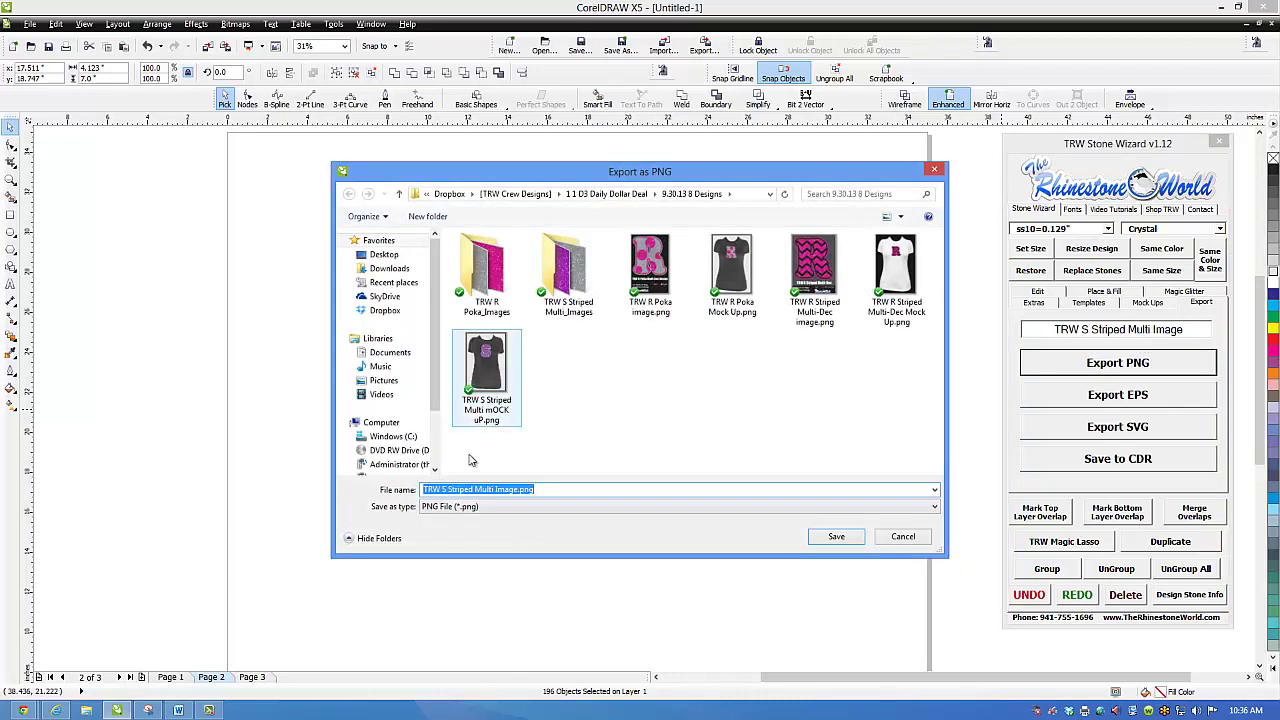
{"action": "left_click", "coordinate": [836, 536]}
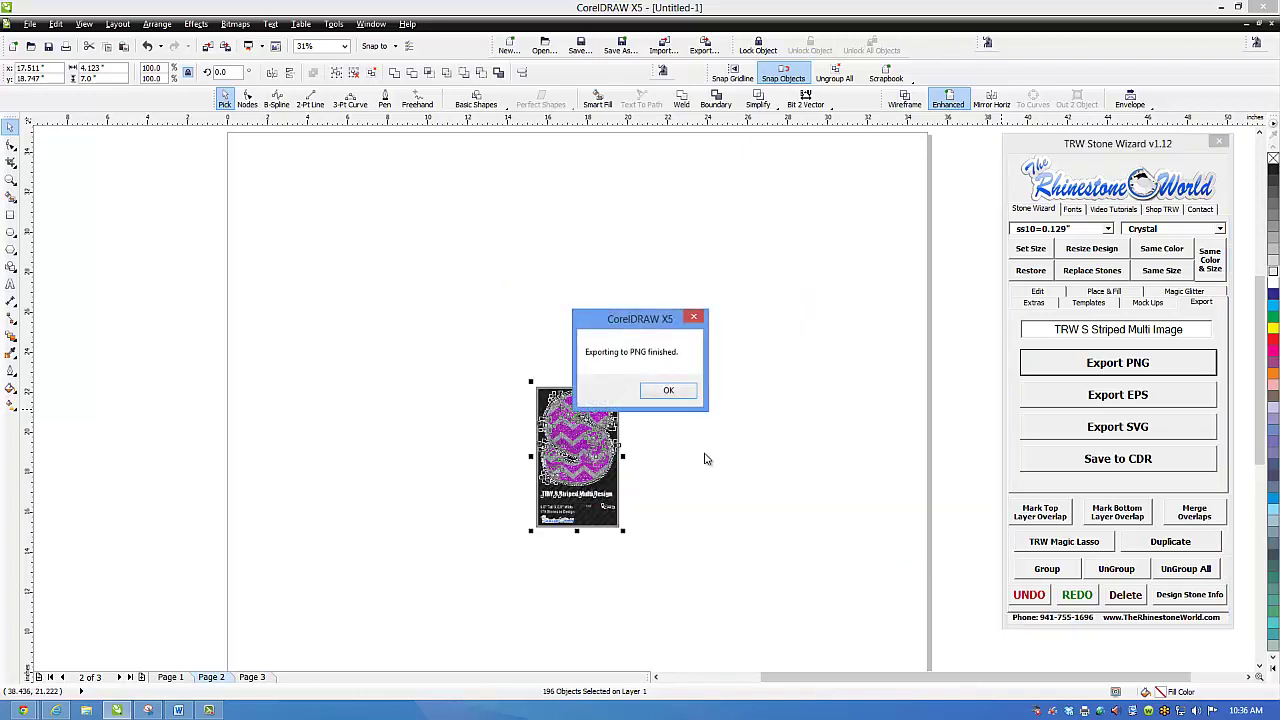
{"action": "left_click", "coordinate": [665, 390]}
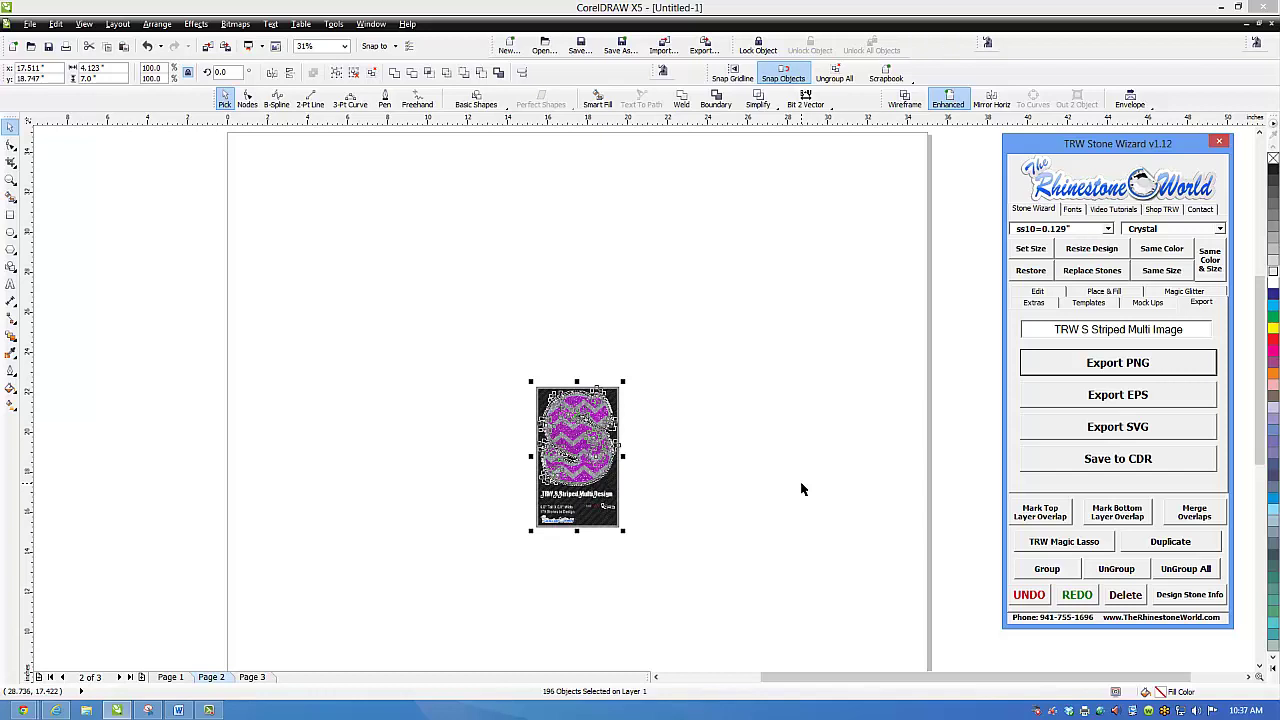
{"action": "left_click", "coordinate": [745, 486]}
{"action": "scroll", "coordinate": [584, 455], "scroll_direction": "up", "scroll_amount": 4}
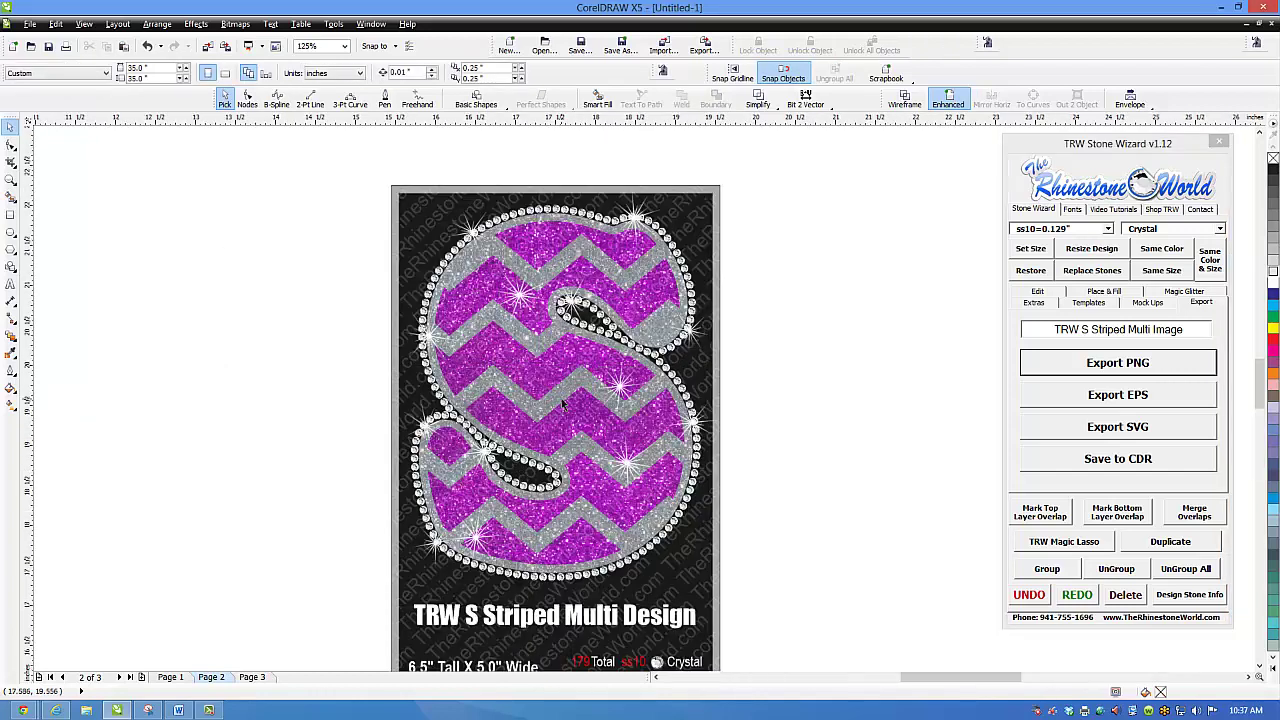
{"action": "scroll", "coordinate": [560, 397], "scroll_direction": "down", "scroll_amount": 2}
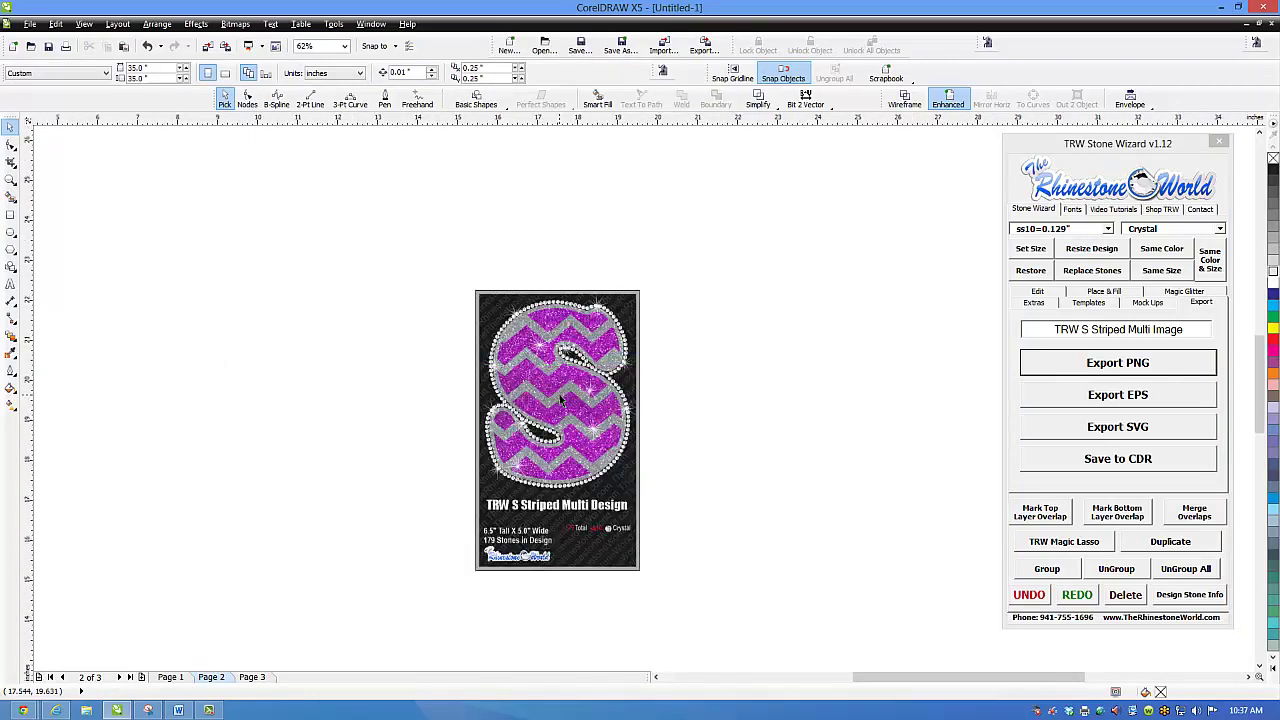